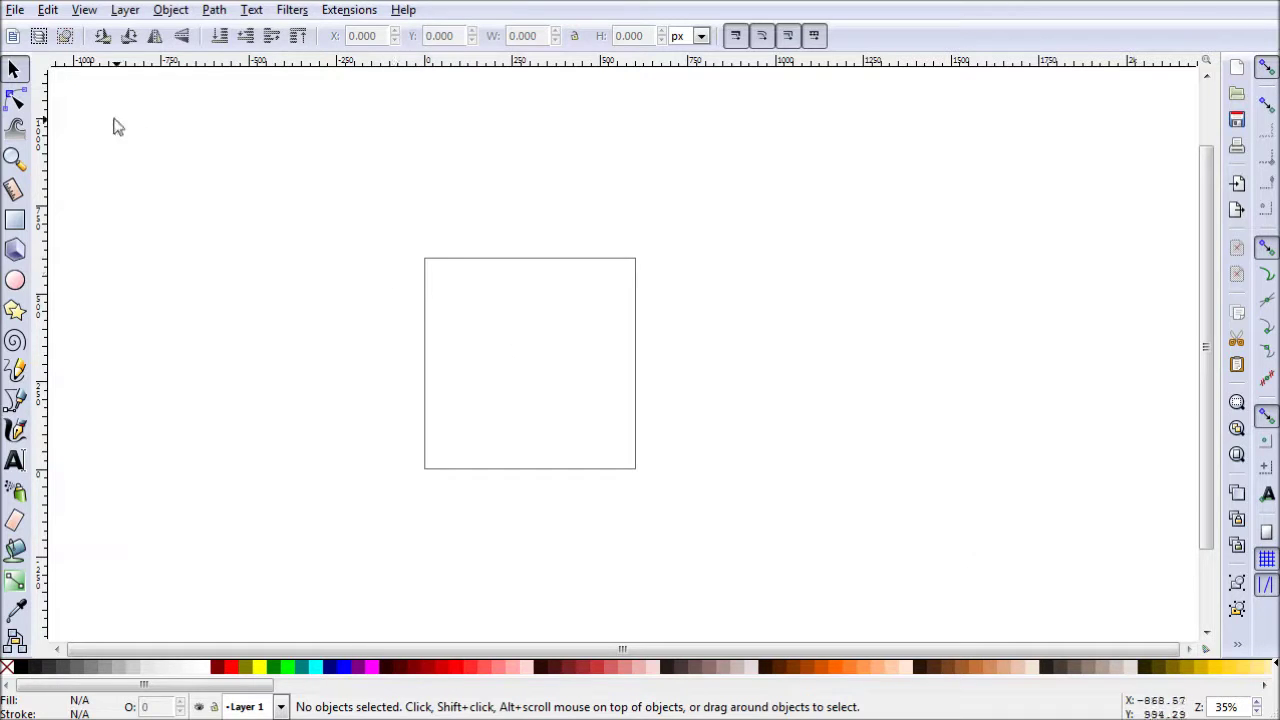
Open the File menu while the blank square page is showing
click(18, 14)
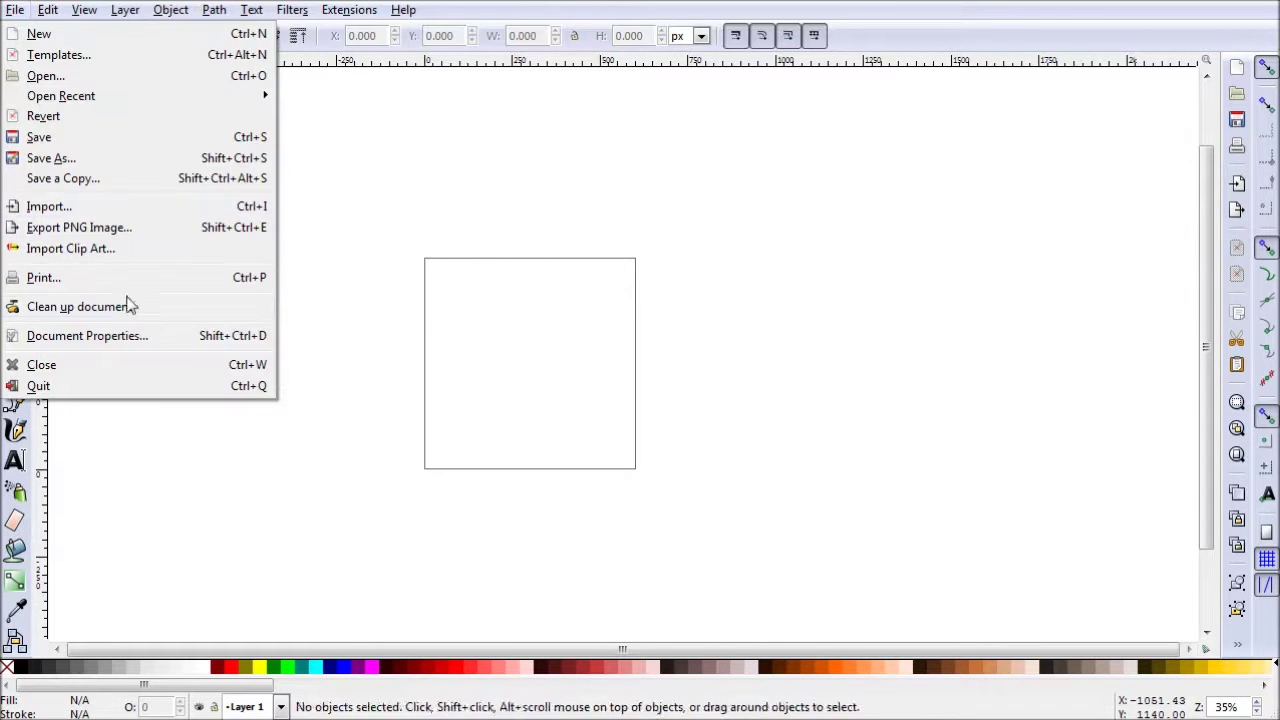
Set the page to 300 × 250 px in Document Properties and close it
click(128, 336)
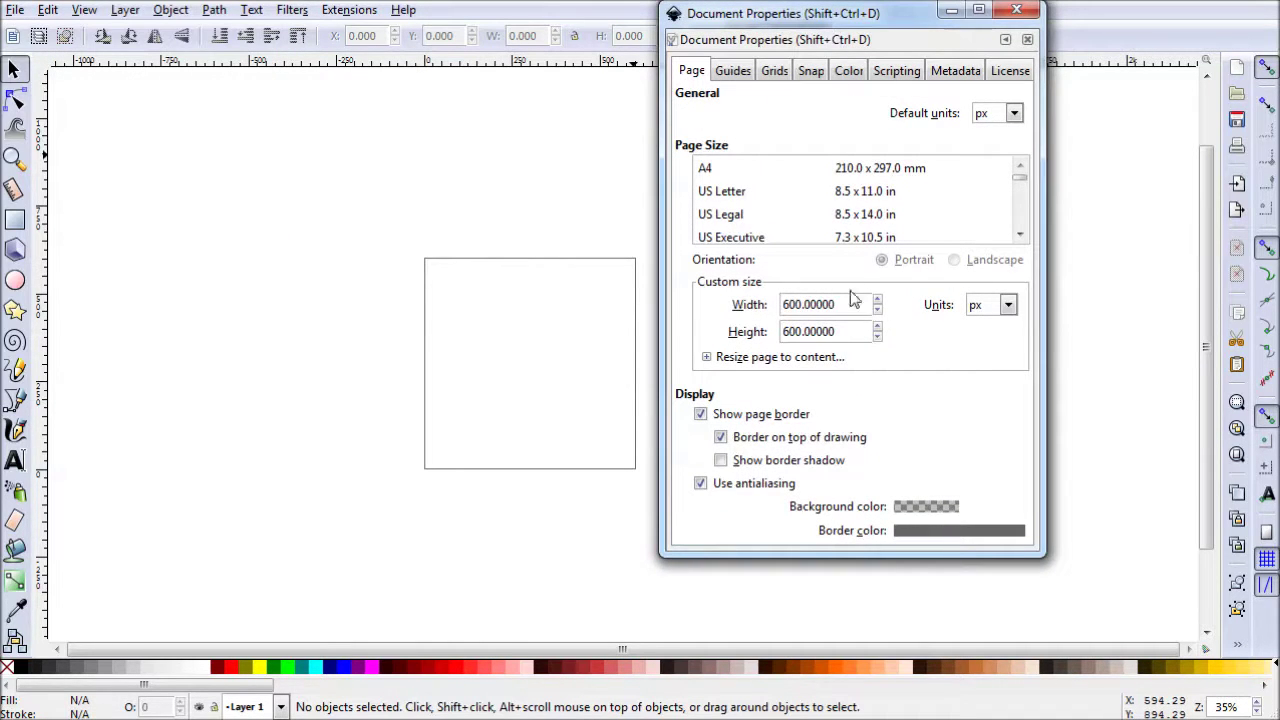
drag(851, 303, 768, 305)
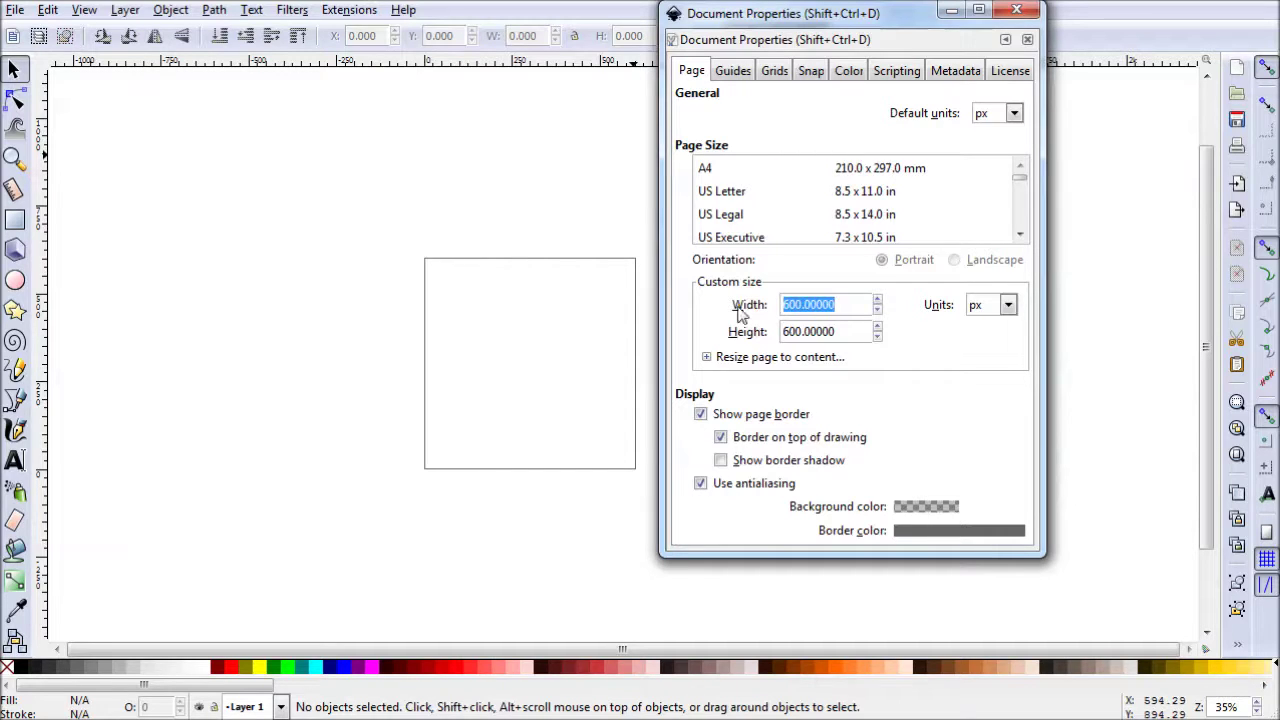
text(300)
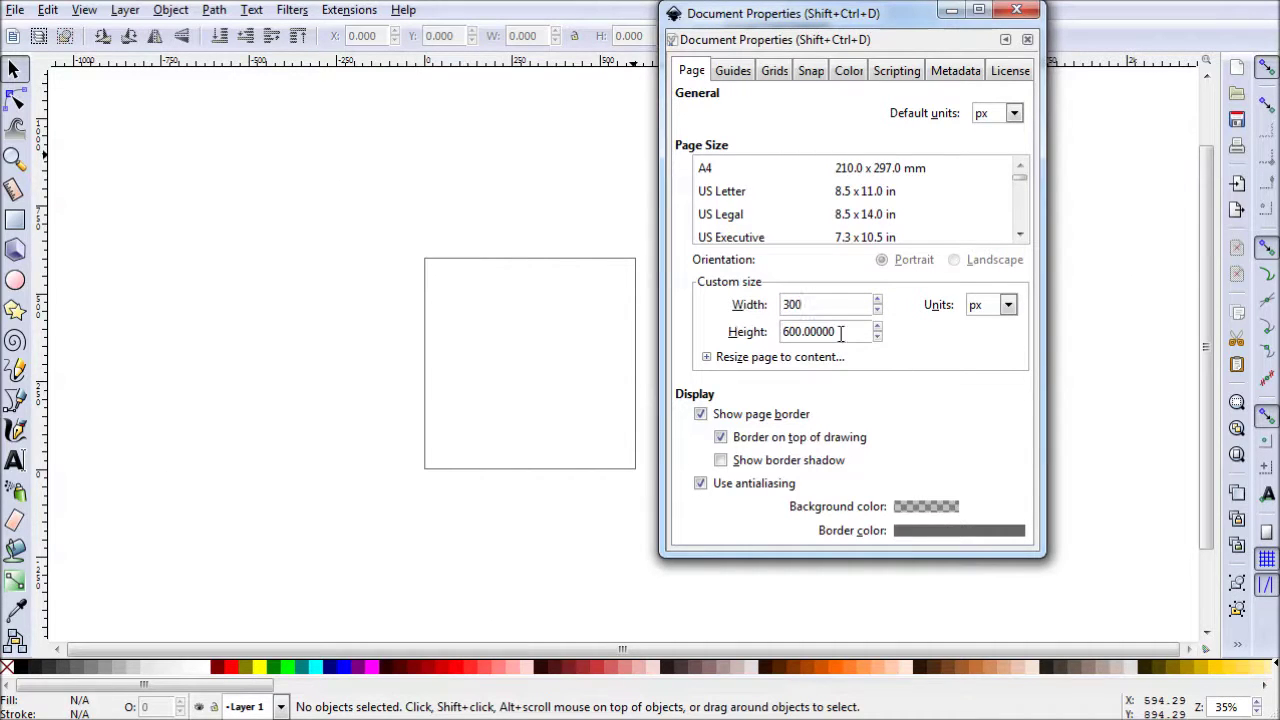
key(Tab)
text(250)
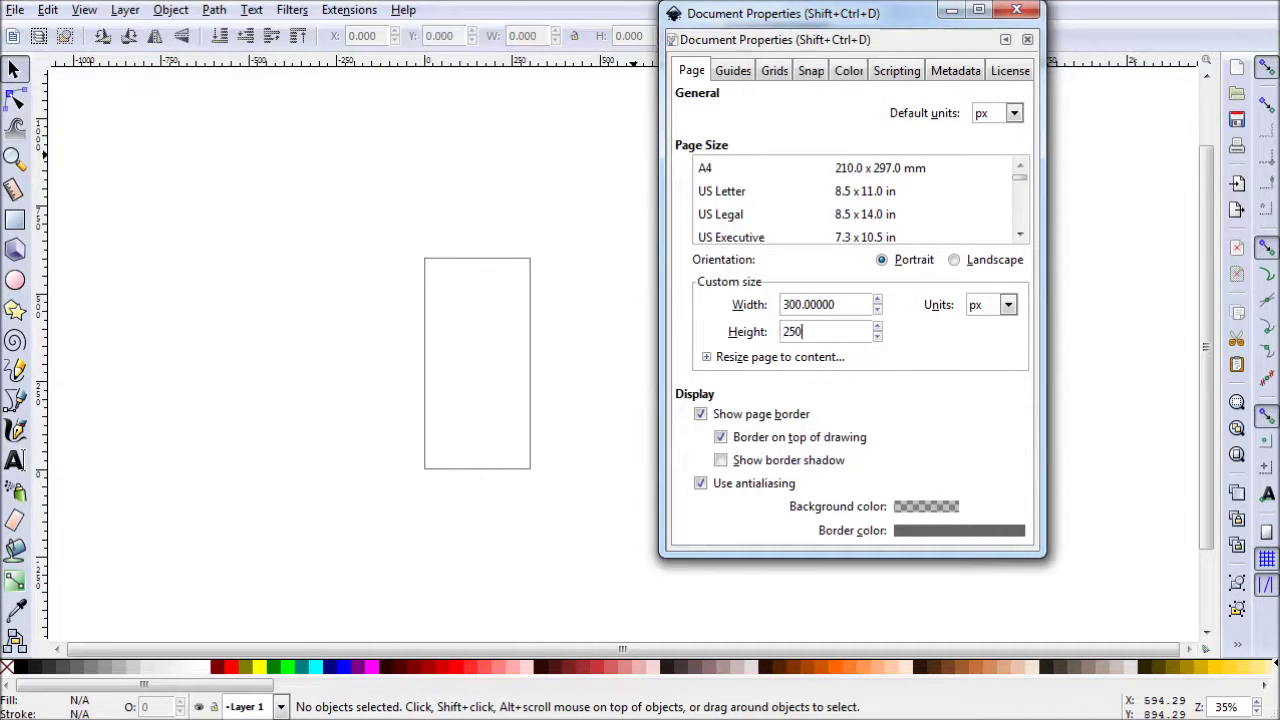
click(851, 304)
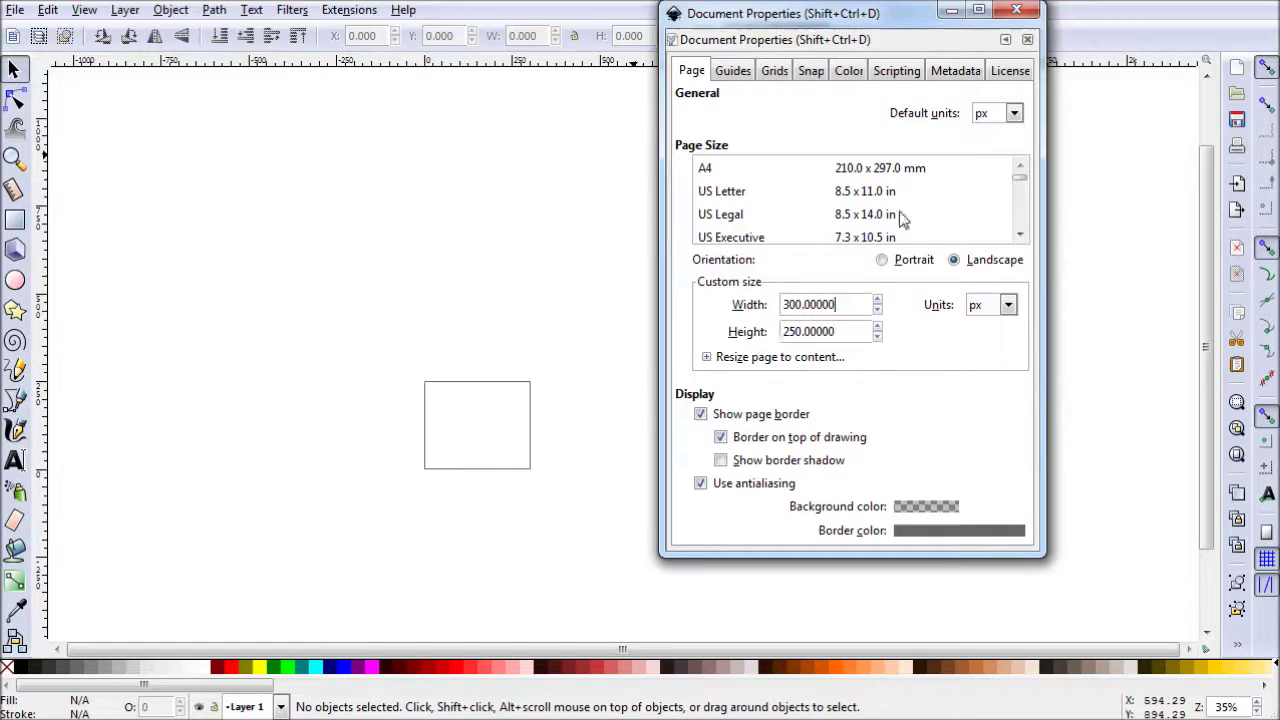
click(1017, 10)
Zoom in and pan so the landscape page fills the view
drag(408, 540, 471, 474)
scroll(566, 375, up, 3)
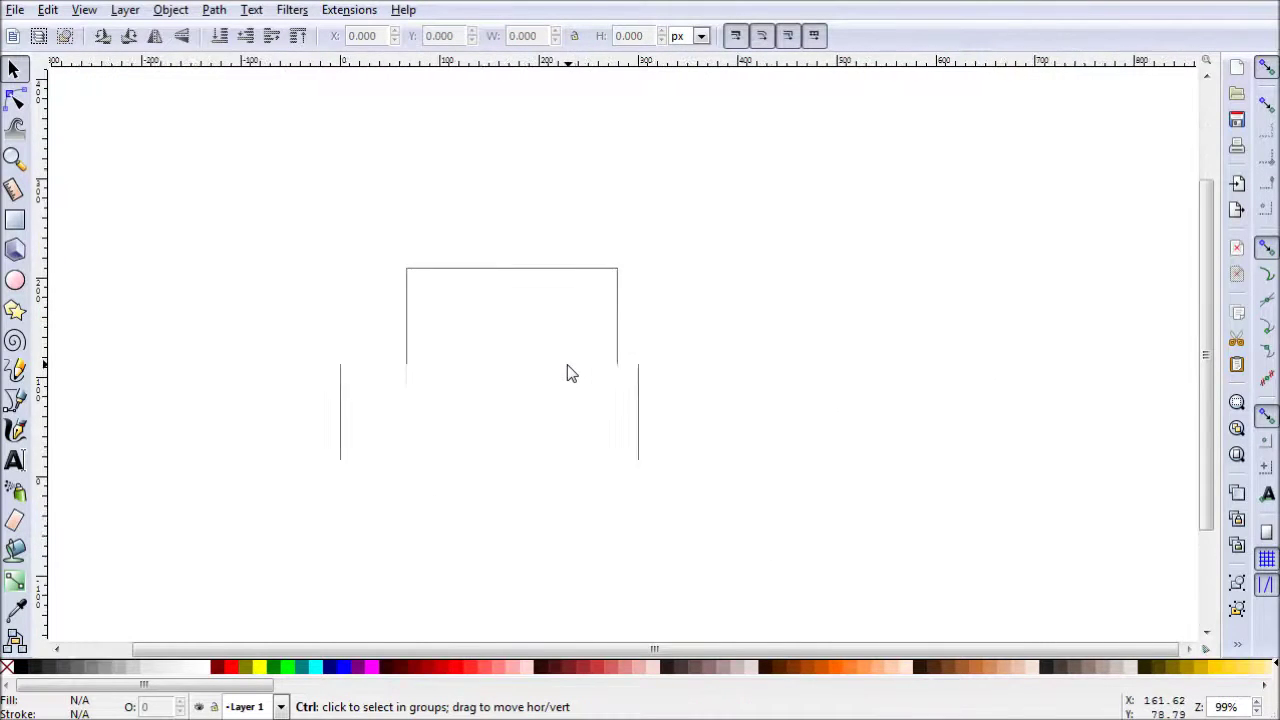
drag(574, 403, 630, 408)
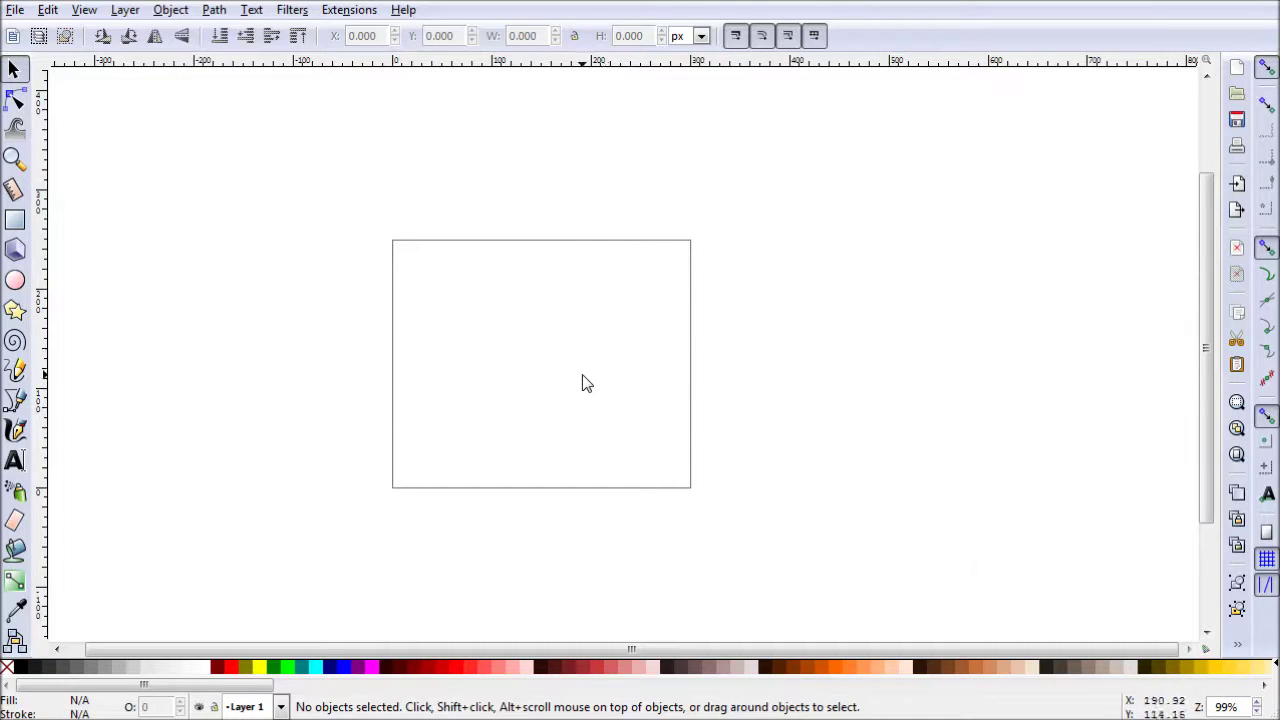
drag(597, 401, 593, 378)
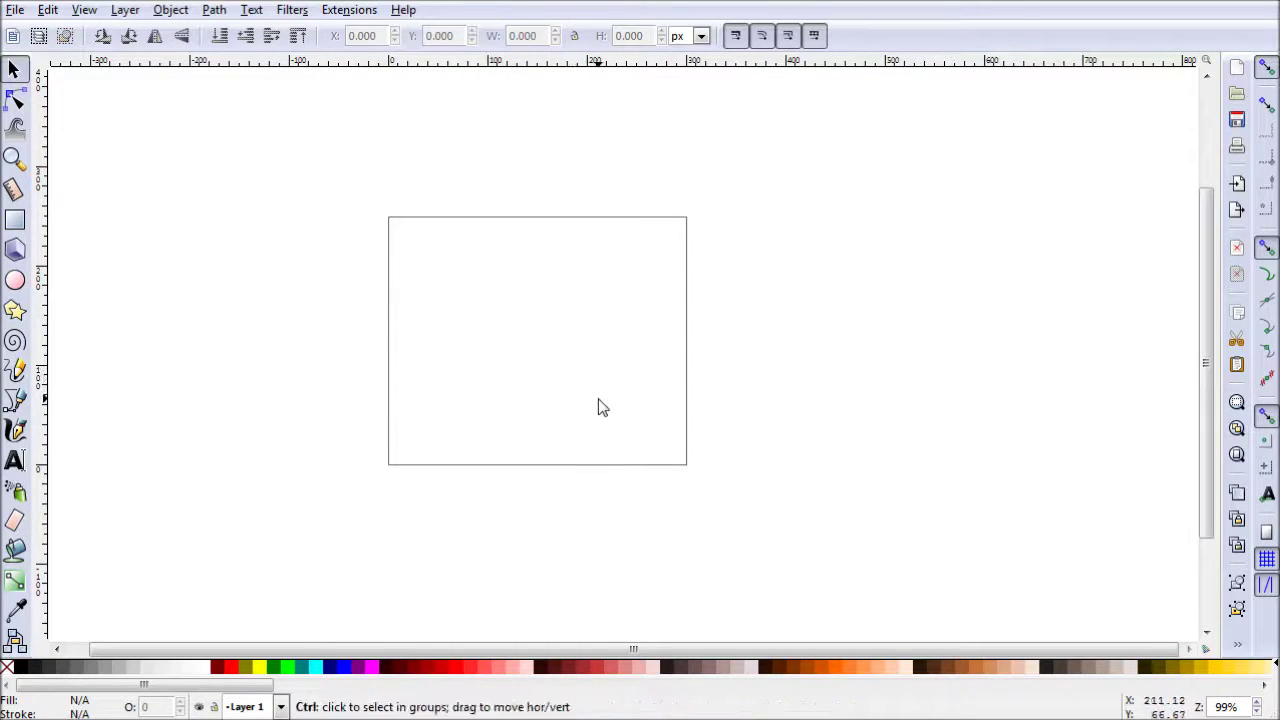
scroll(597, 406, up, 2)
drag(591, 394, 609, 444)
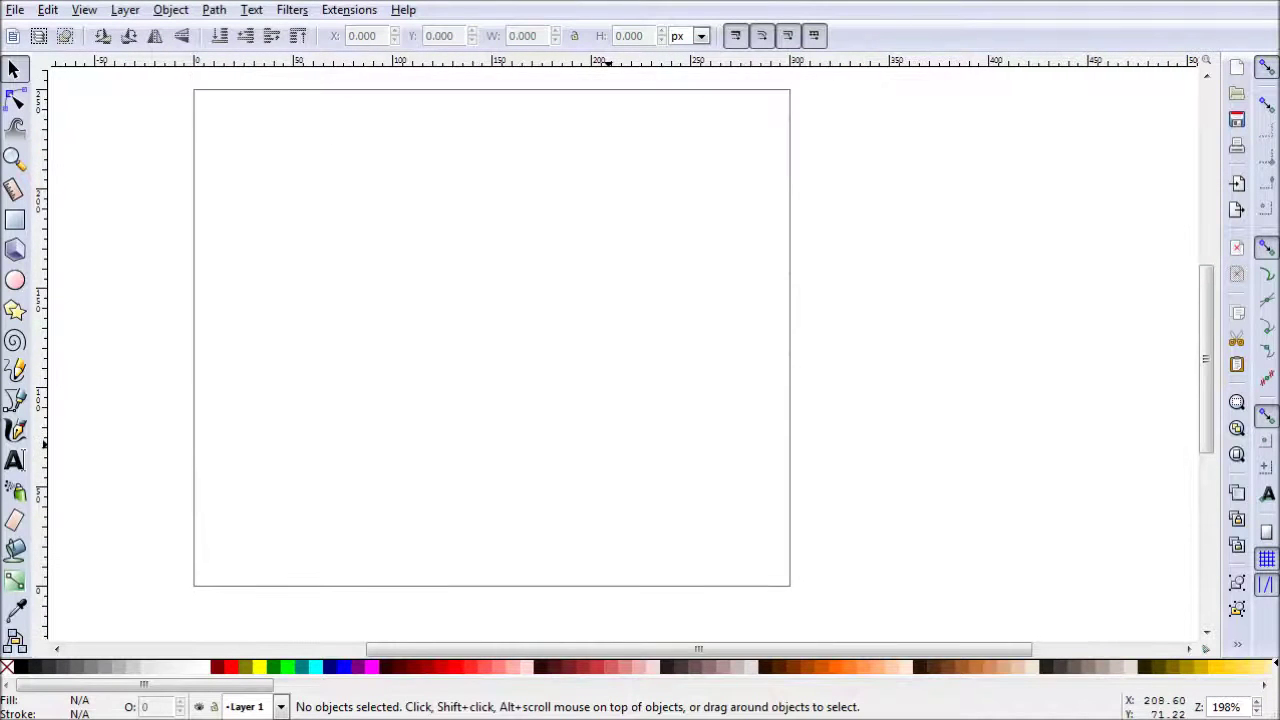
Draw a rectangle in the lower half of the page and remove its stroke
click(16, 222)
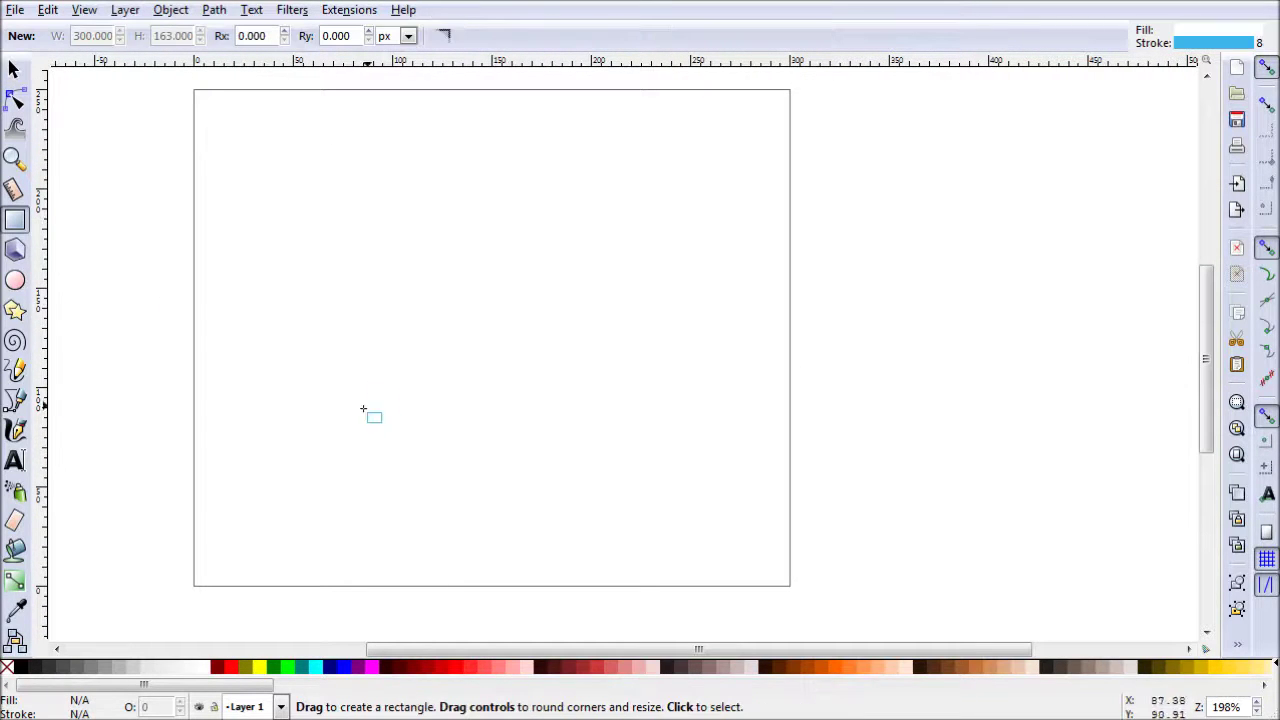
mouse_move(292, 397)
mouse_down()
mouse_move(440, 511)
mouse_move(663, 493)
mouse_move(686, 512)
mouse_move(672, 507)
mouse_up()
click(168, 10)
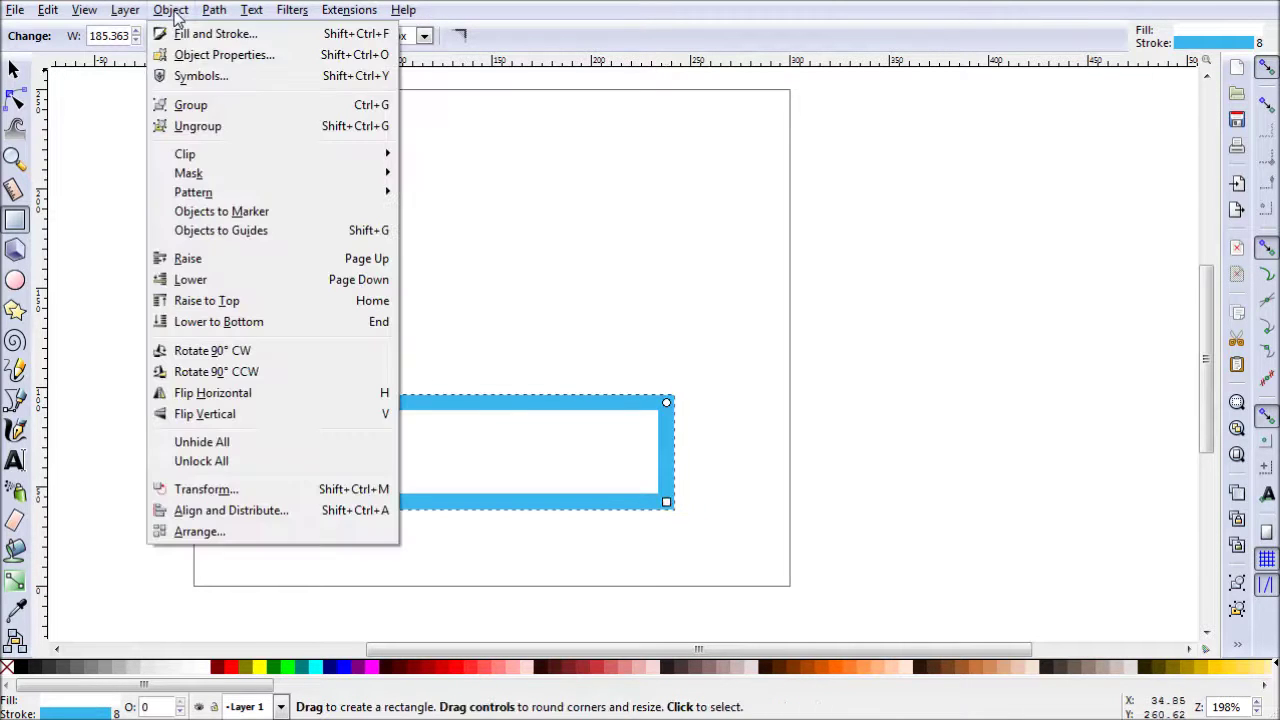
click(229, 35)
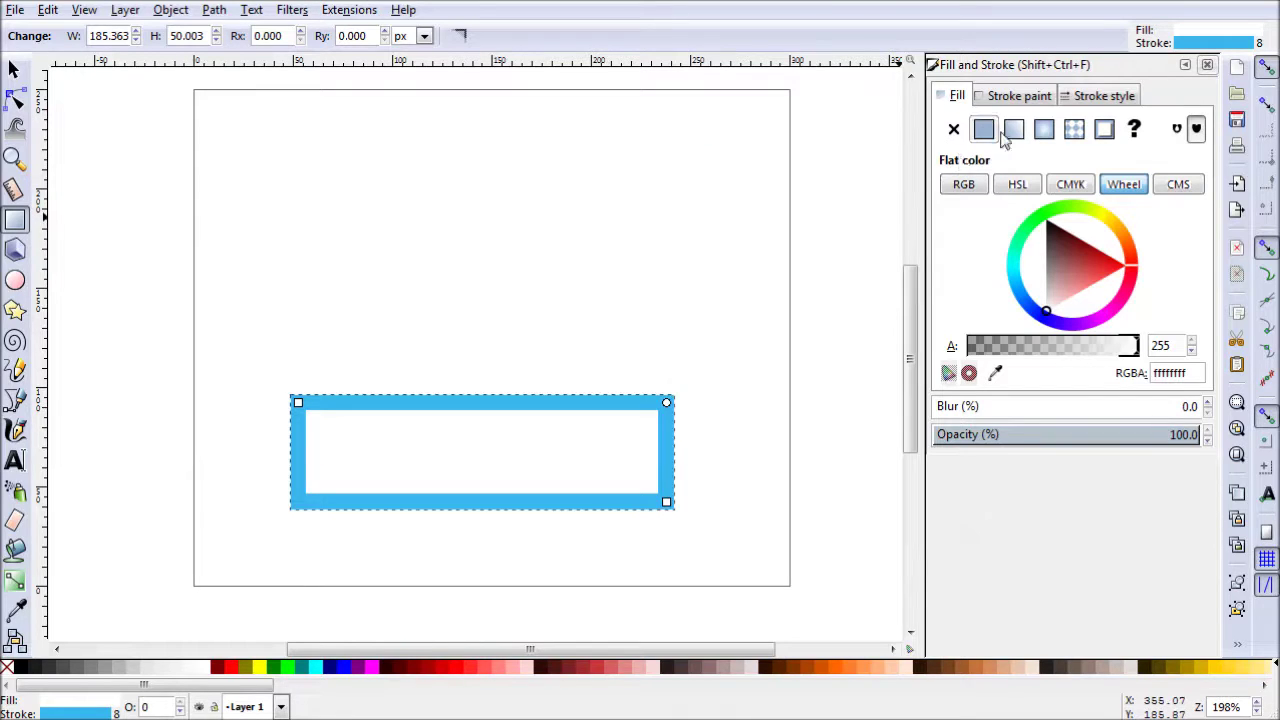
click(1019, 95)
click(954, 130)
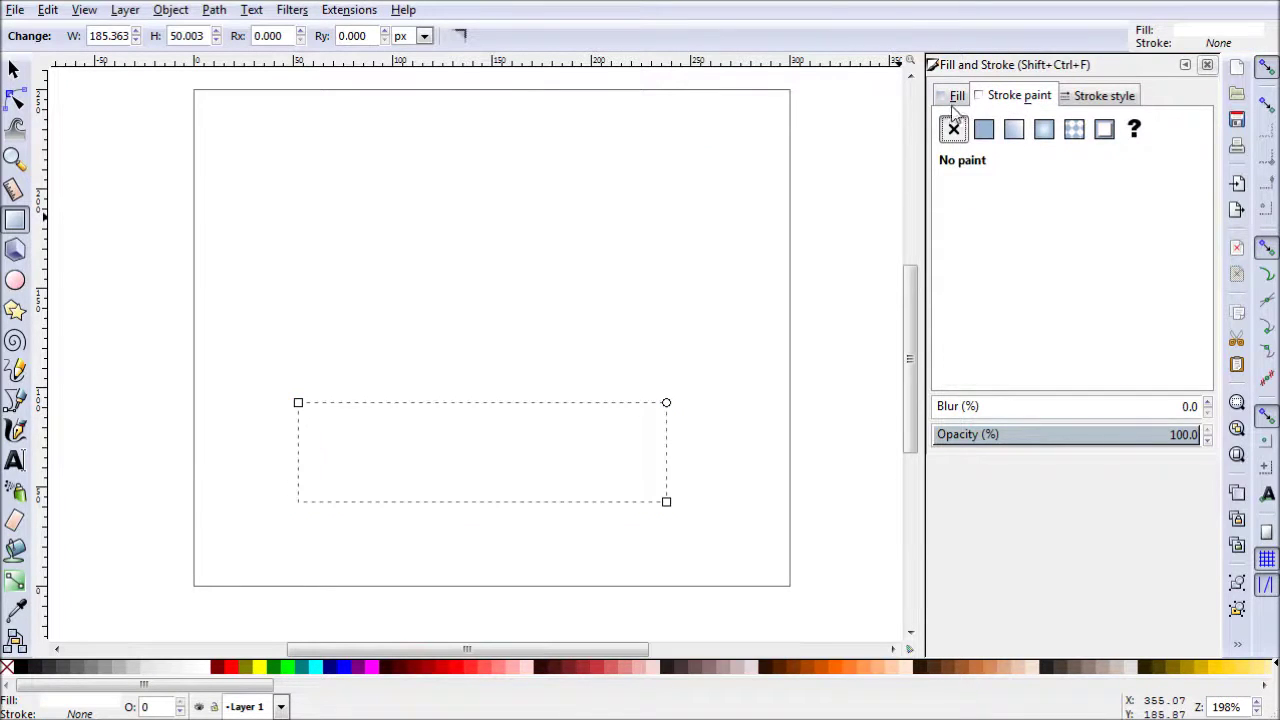
Fill the rectangle with bright blue and convert it to a linear gradient
click(957, 95)
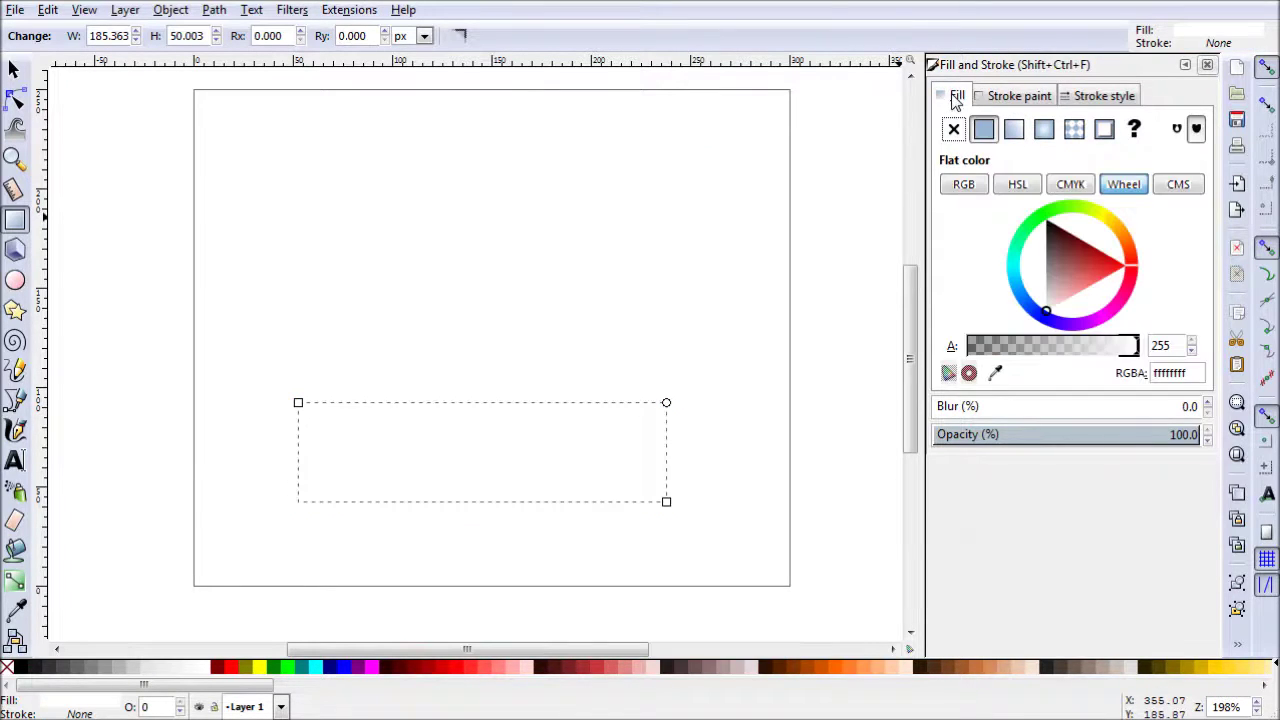
click(1017, 285)
click(1045, 270)
drag(1045, 270, 1012, 280)
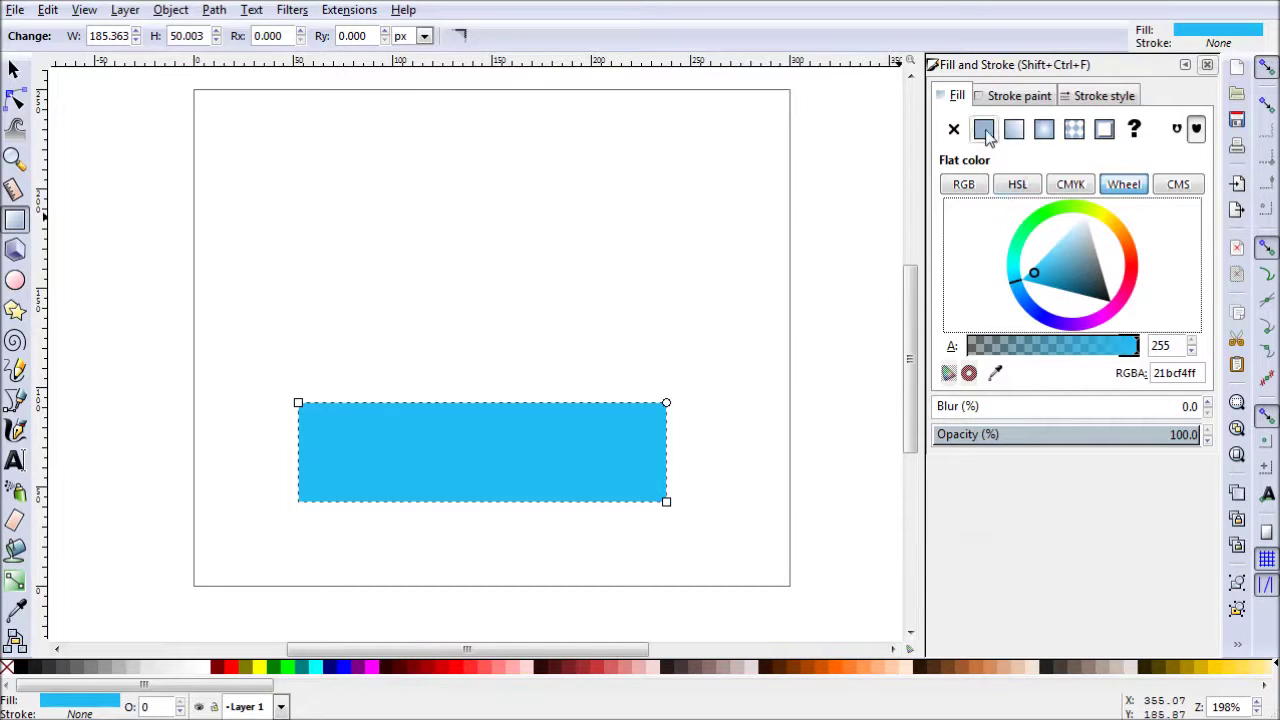
click(1014, 130)
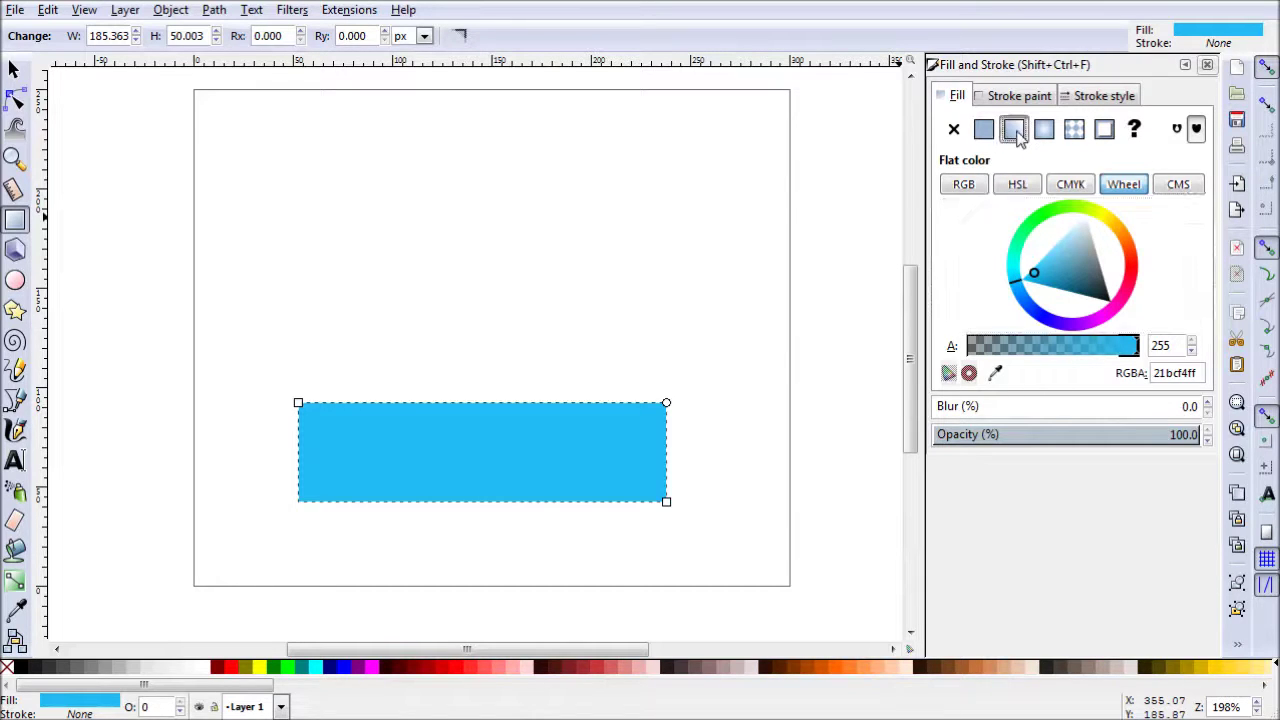
Run the gradient vertically, make the top stop opaque and lighter, and round the corners to a 15.657 px radius
drag(298, 453, 476, 505)
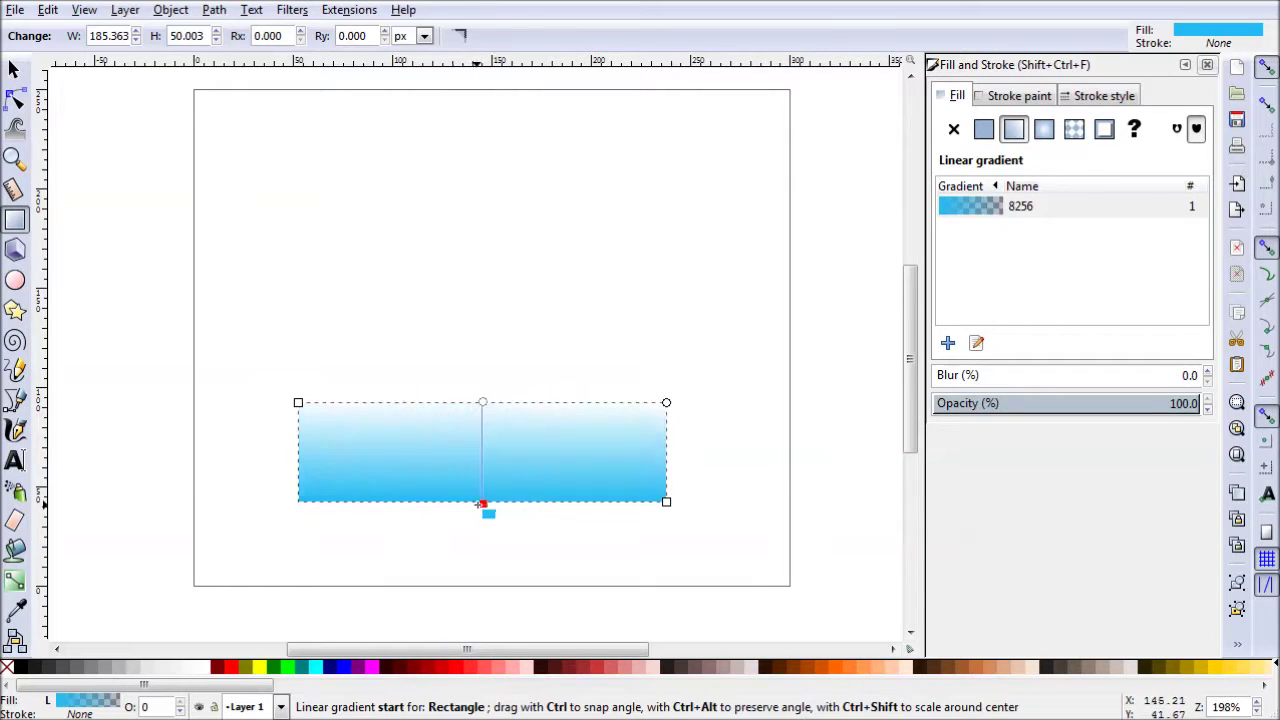
click(482, 505)
click(483, 403)
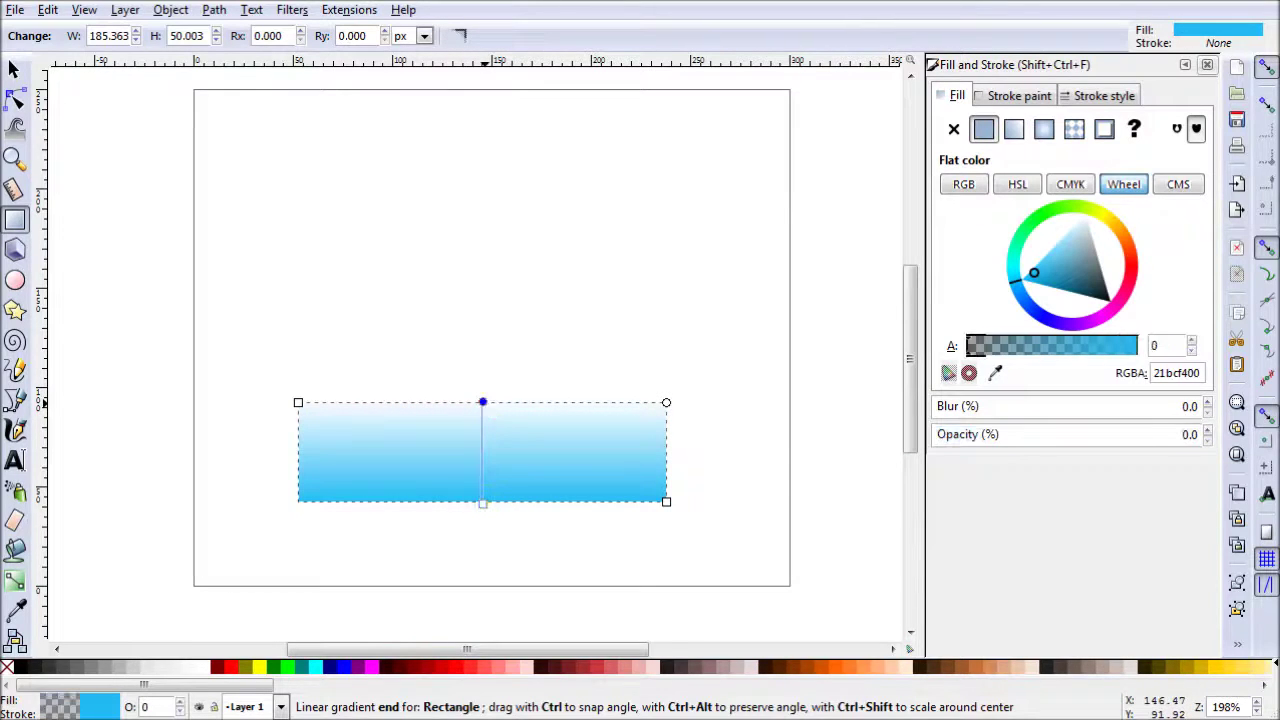
drag(985, 347, 1168, 352)
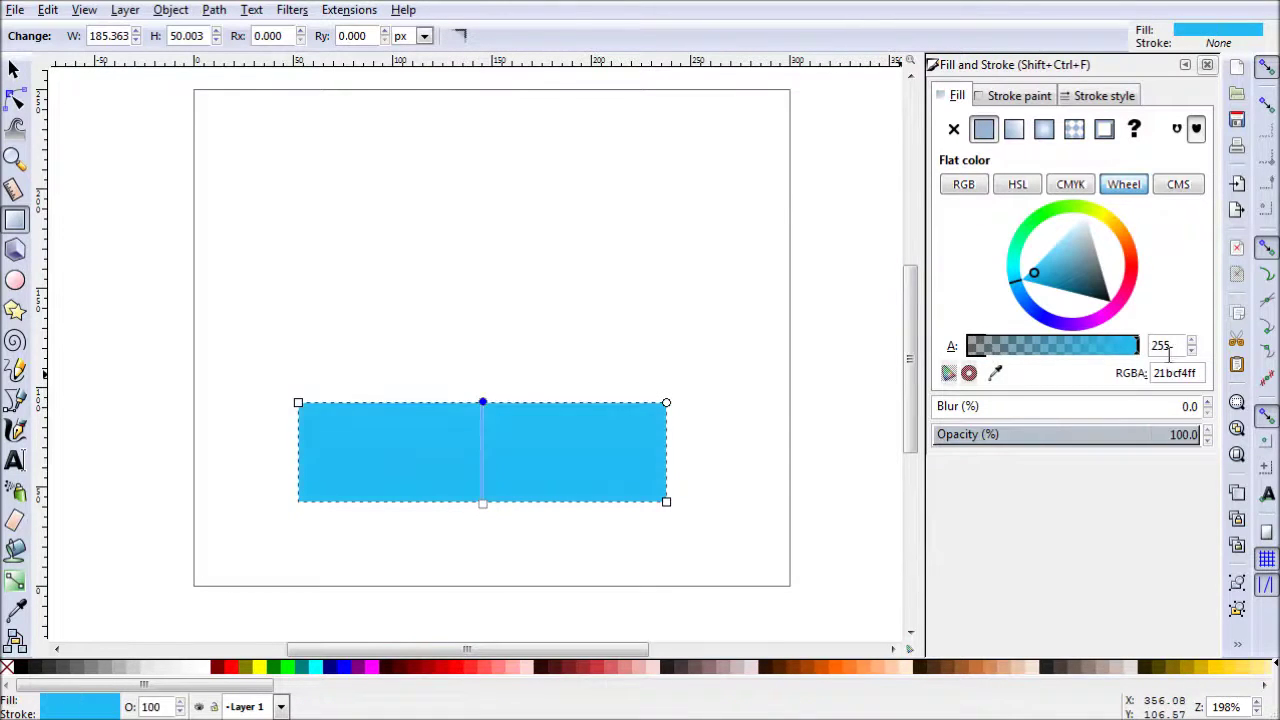
click(1017, 184)
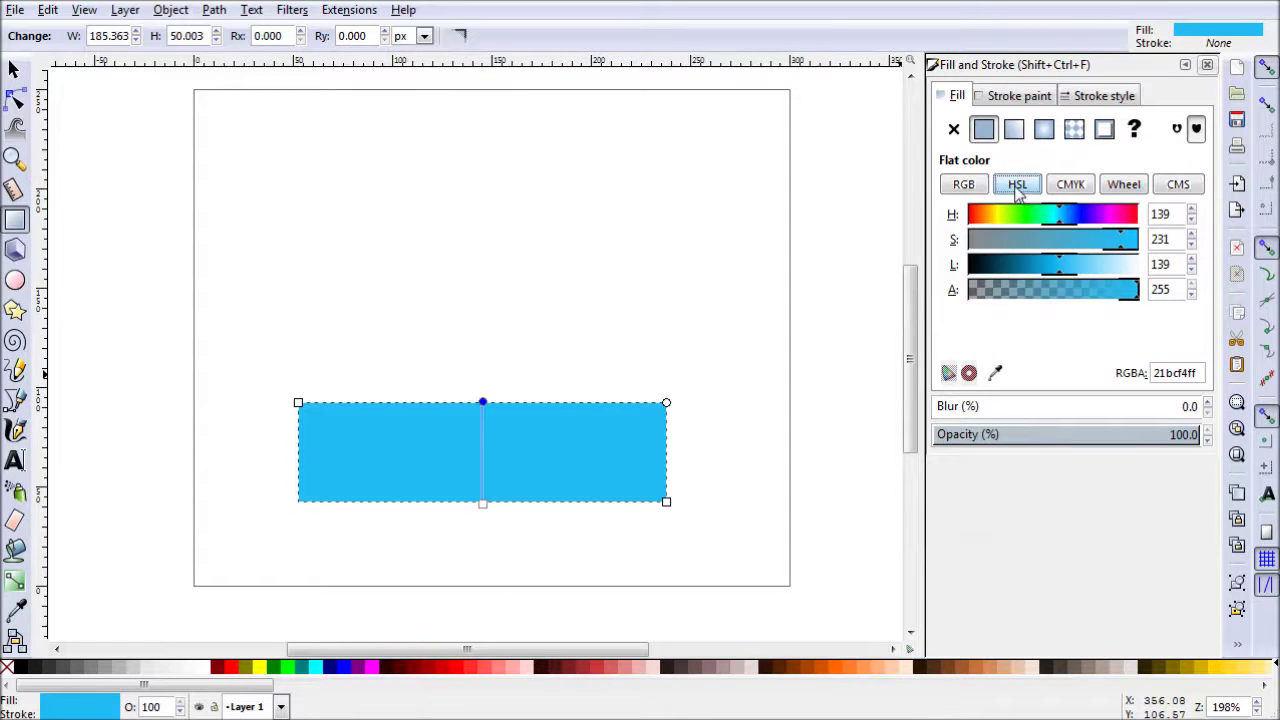
click(1070, 272)
drag(1073, 277, 1090, 275)
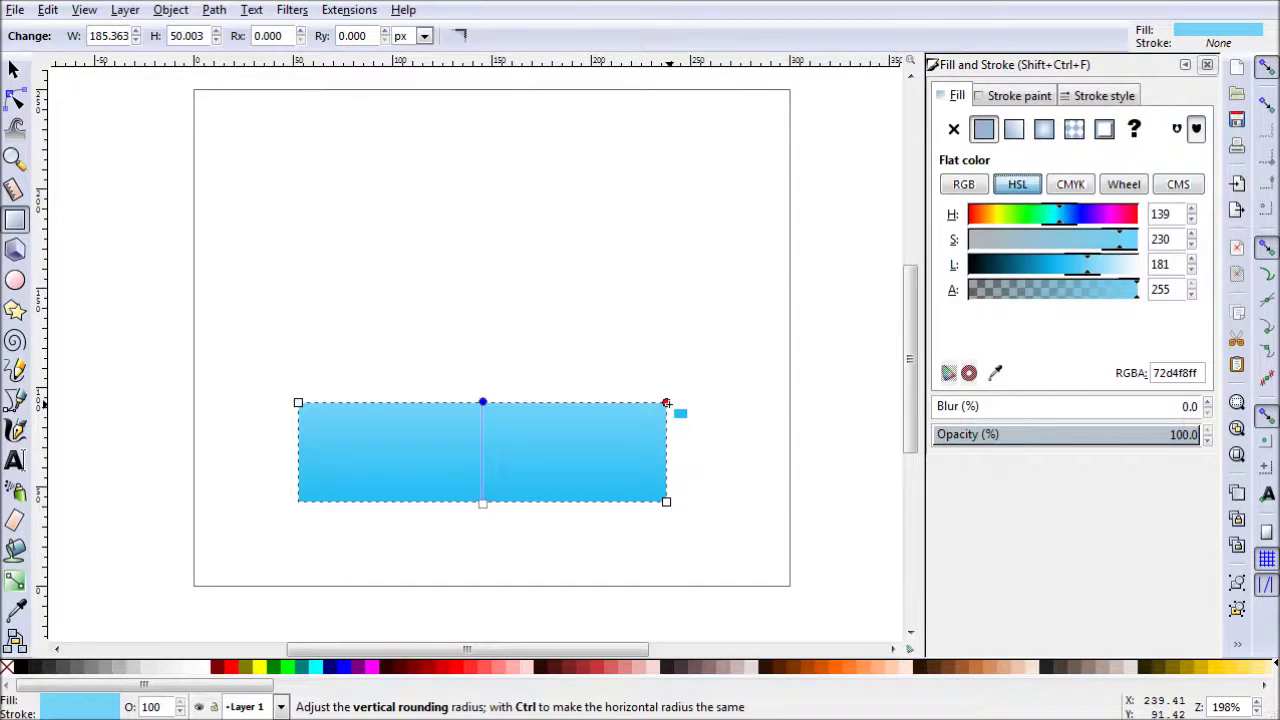
drag(668, 403, 669, 430)
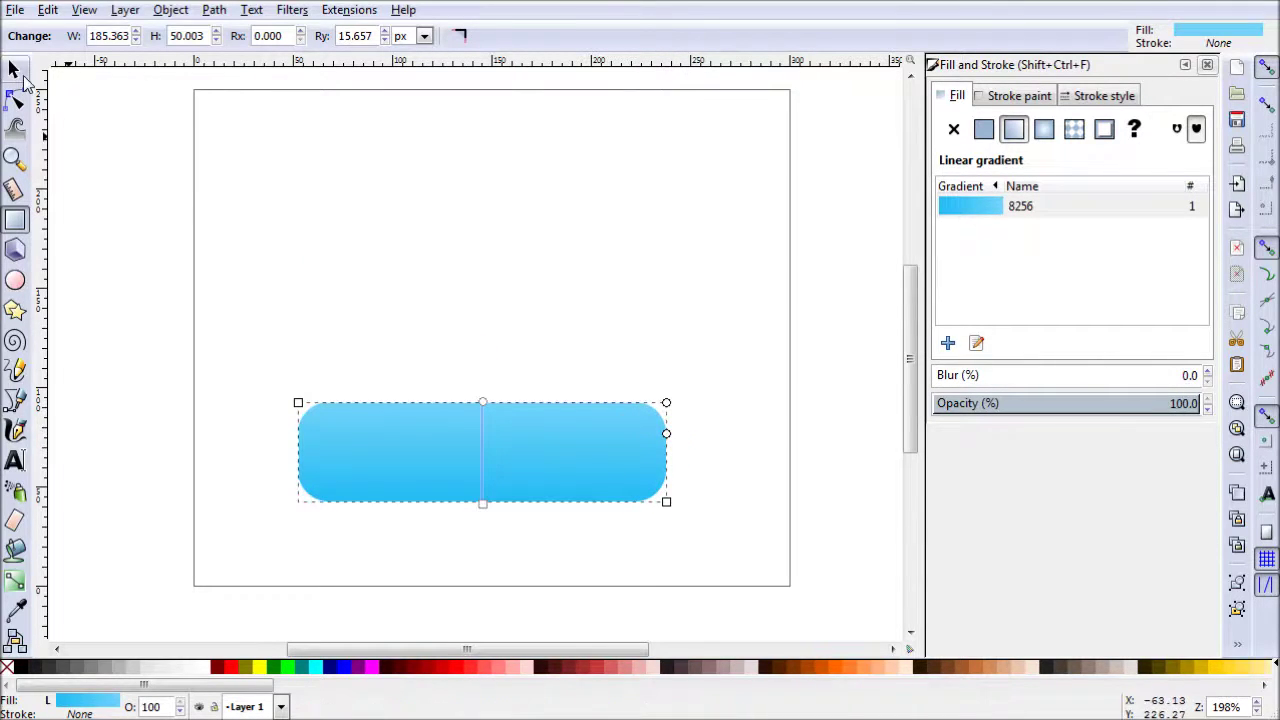
Give the pill a flat-colour outline sampled from its own blue fill
click(1011, 96)
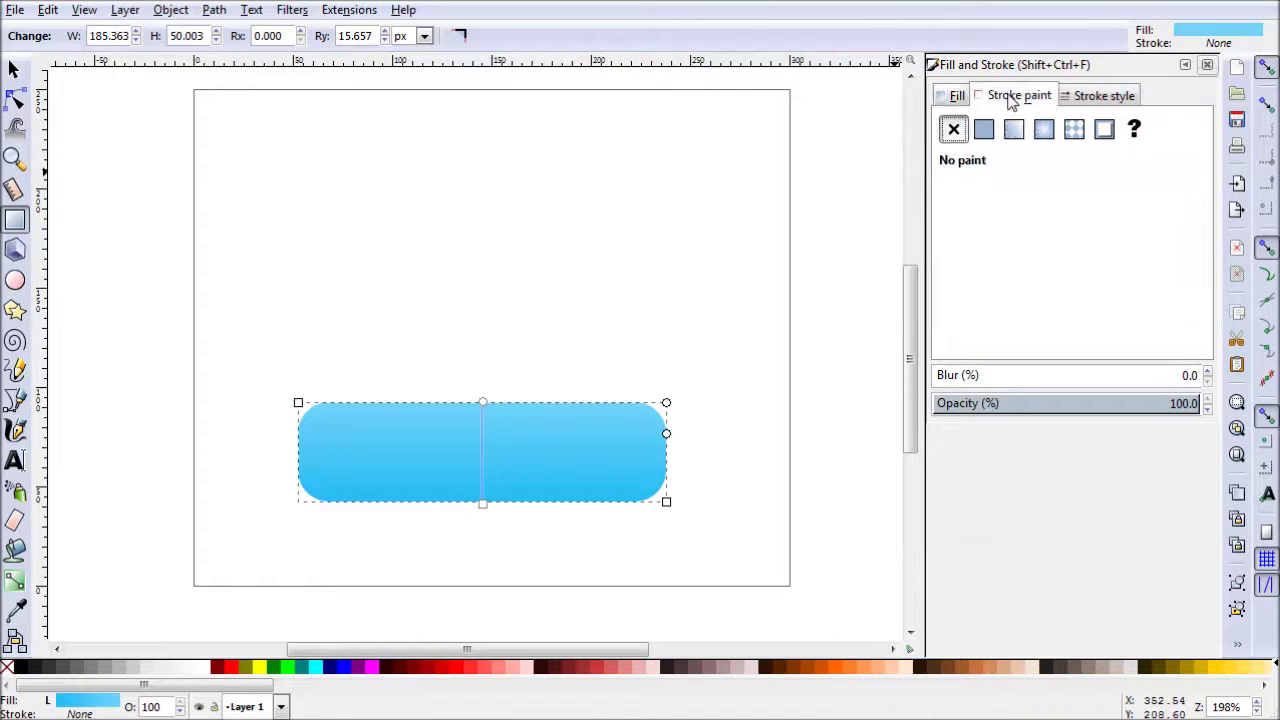
click(985, 131)
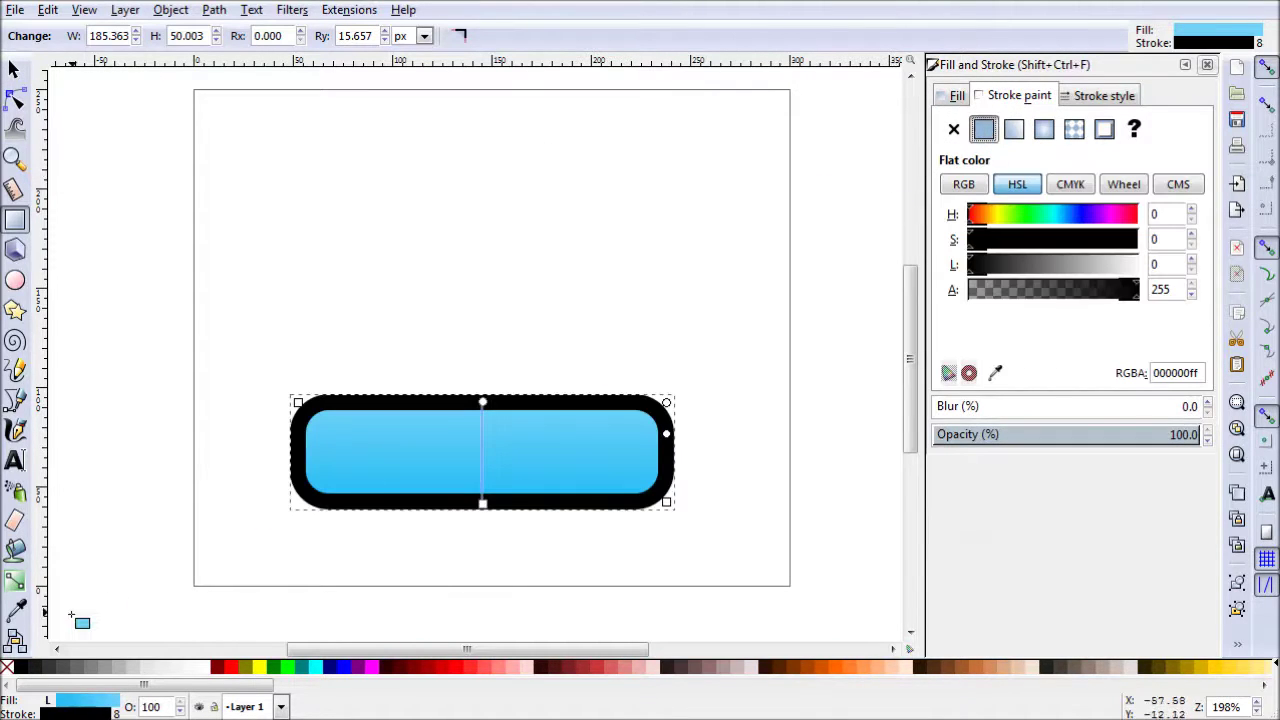
click(16, 612)
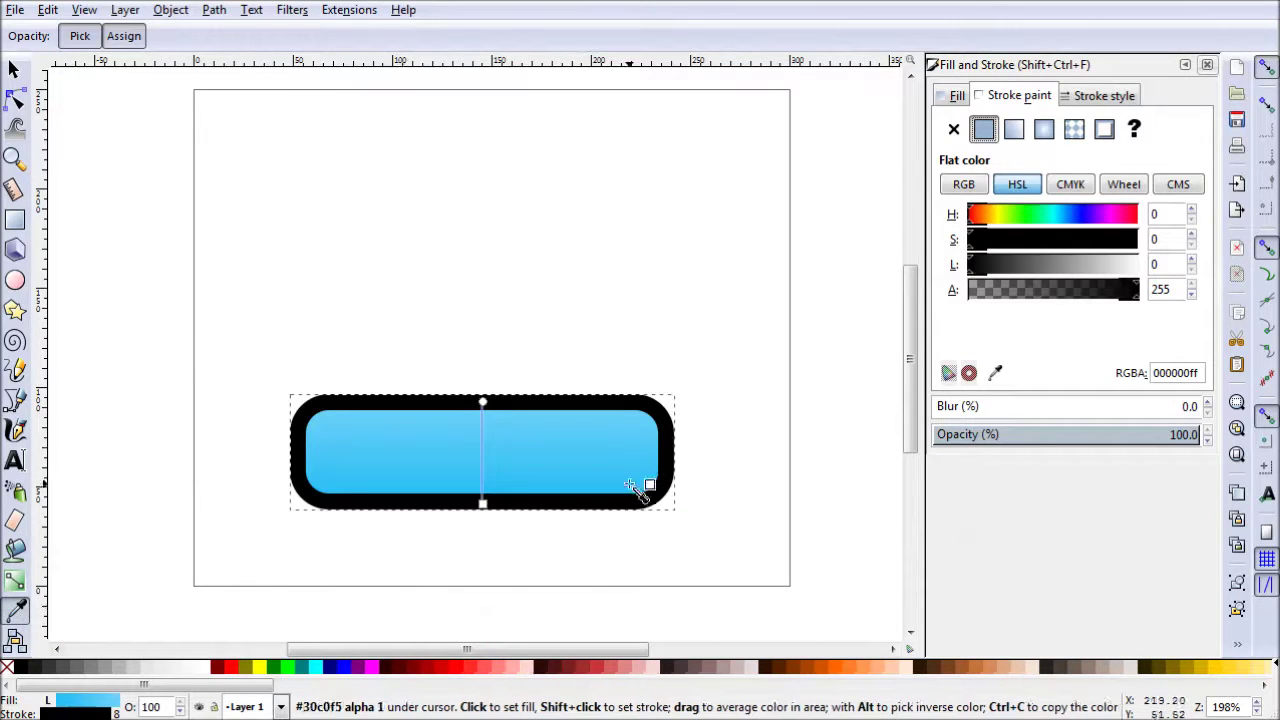
shift+click(660, 470)
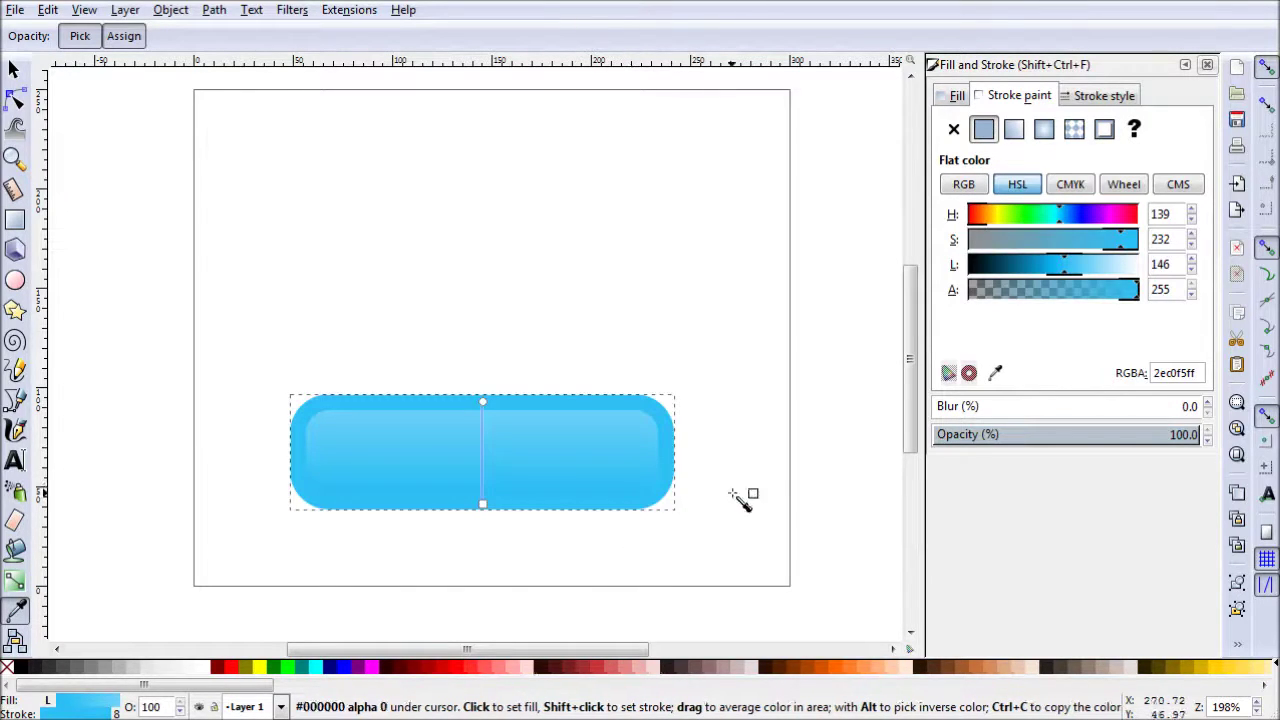
Set the outline width to 1 px and deselect the pill
click(1116, 95)
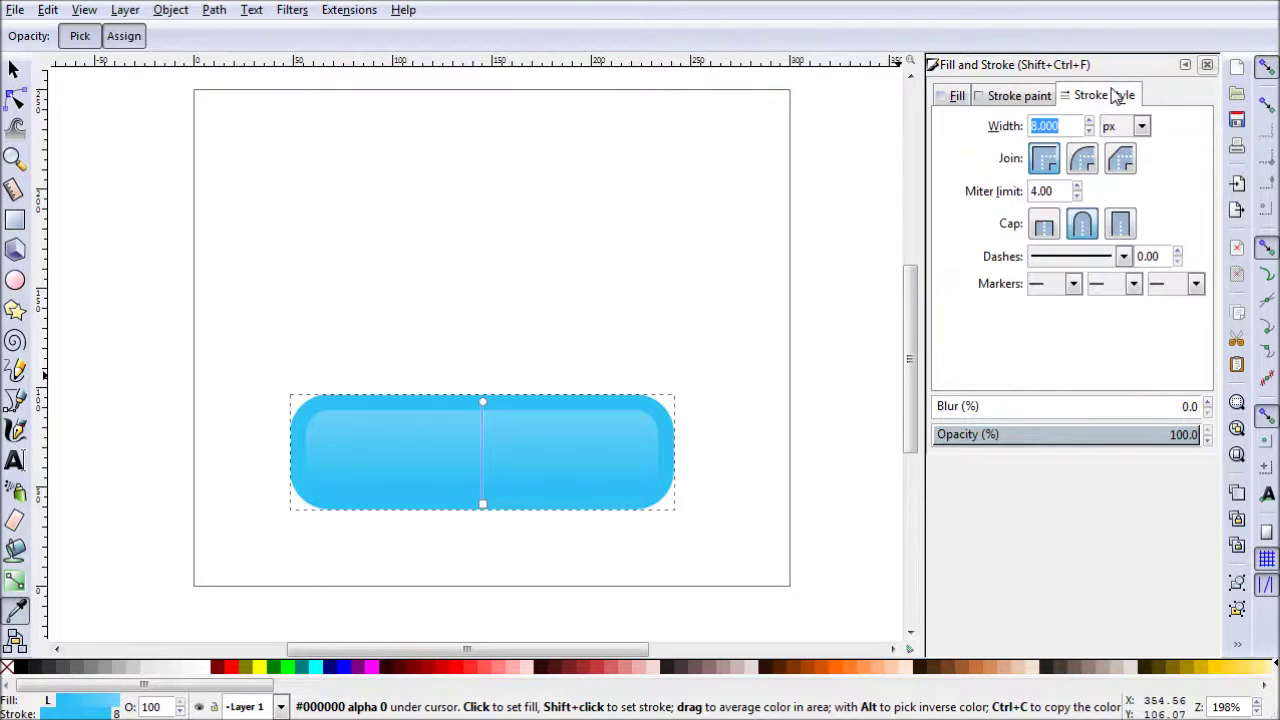
text(4.5)
key(Return)
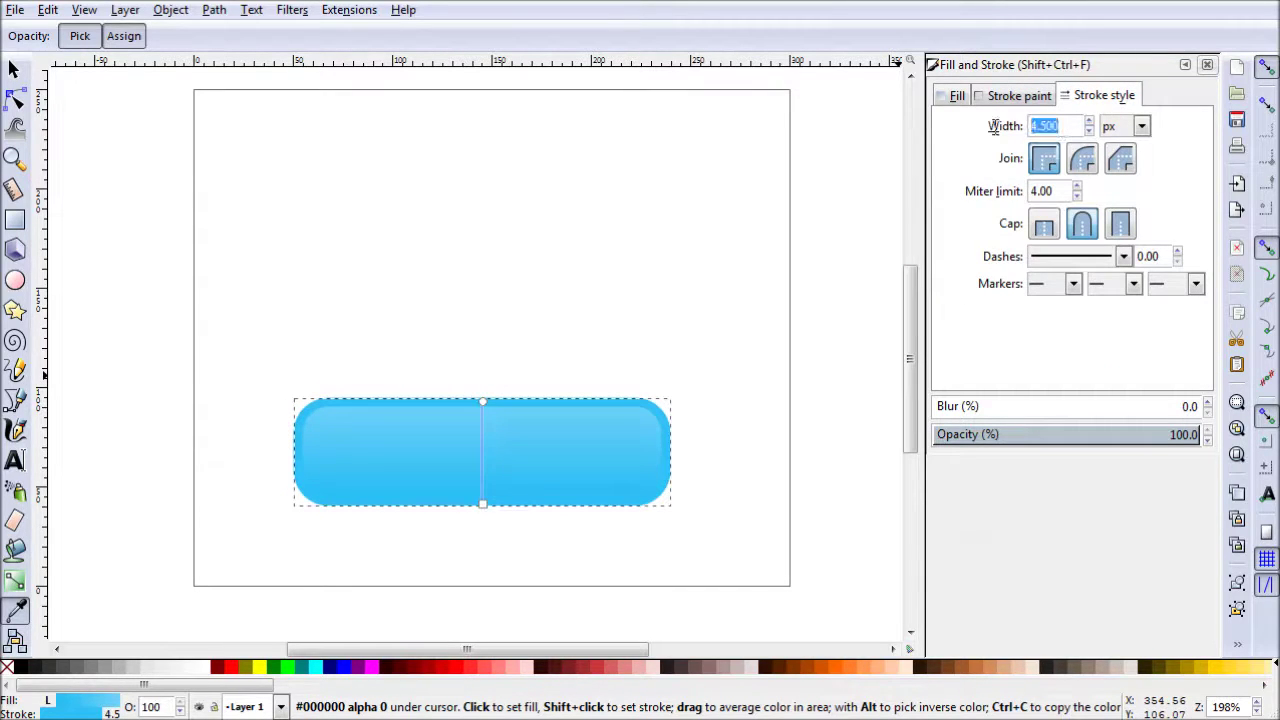
text(1)
key(Return)
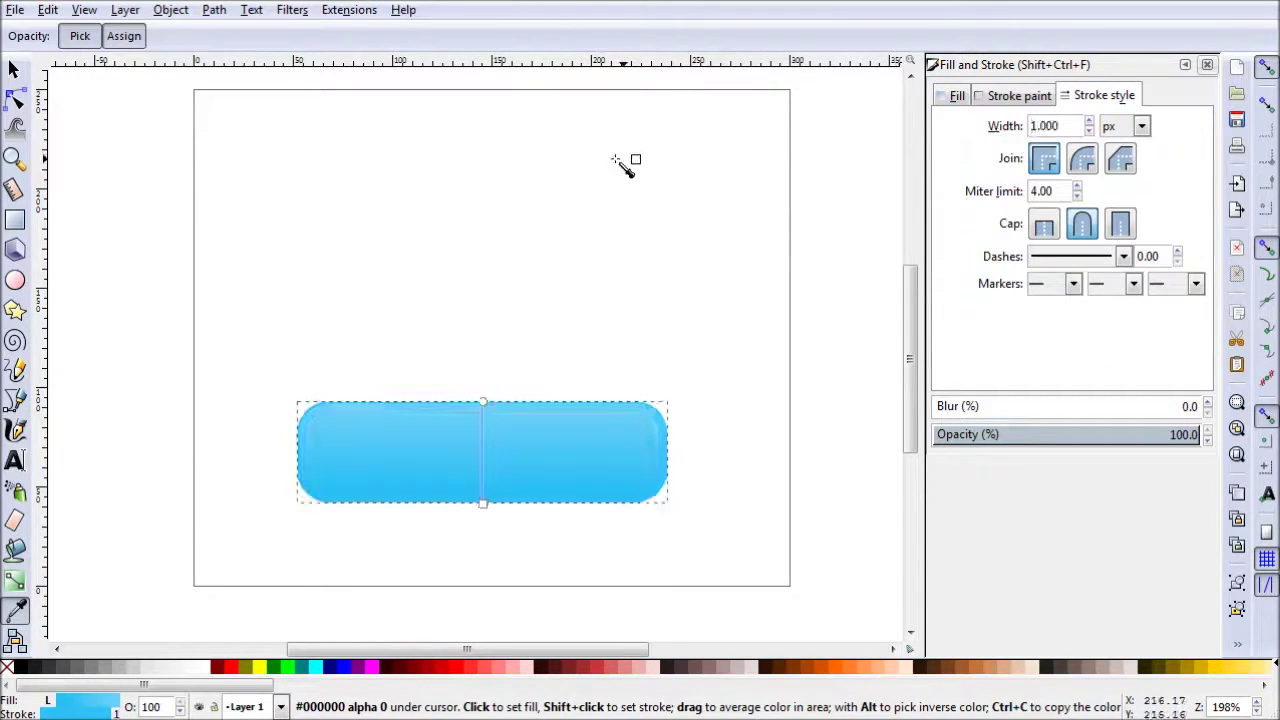
click(18, 66)
click(693, 295)
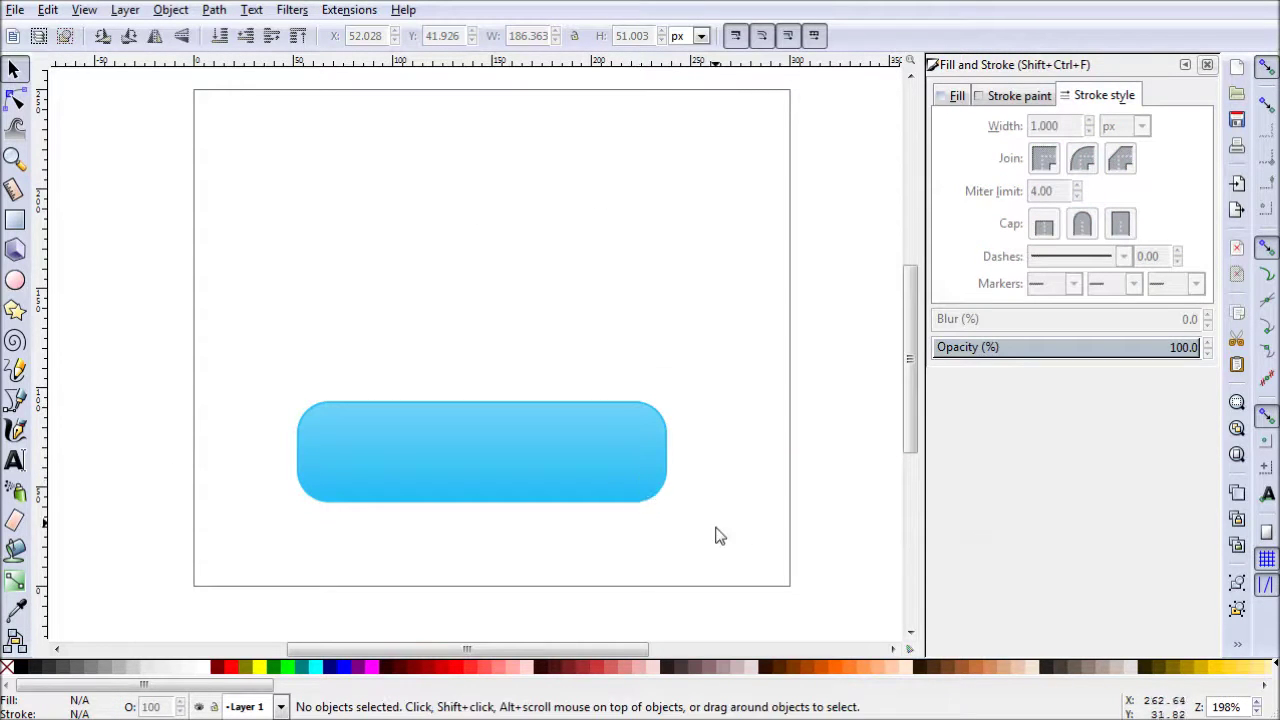
drag(714, 534, 711, 506)
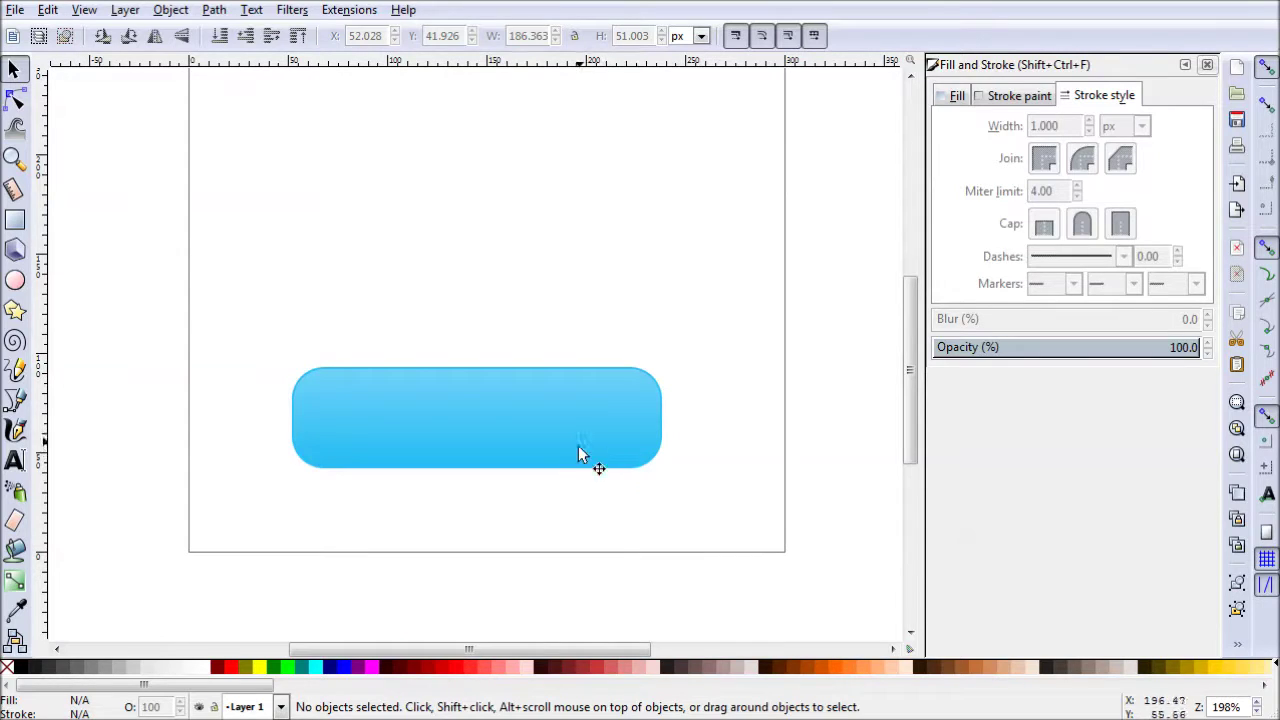
Type 'START LEARNING' on the button in the Poetsen One font
click(15, 462)
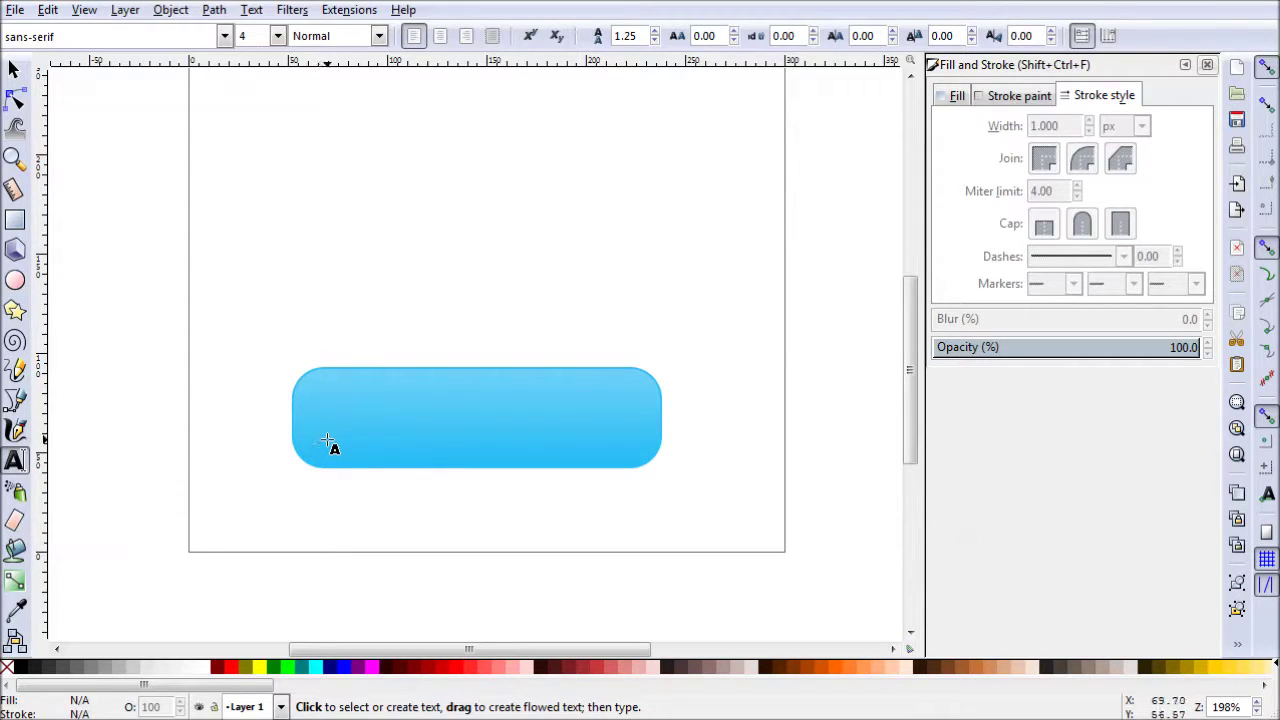
click(327, 438)
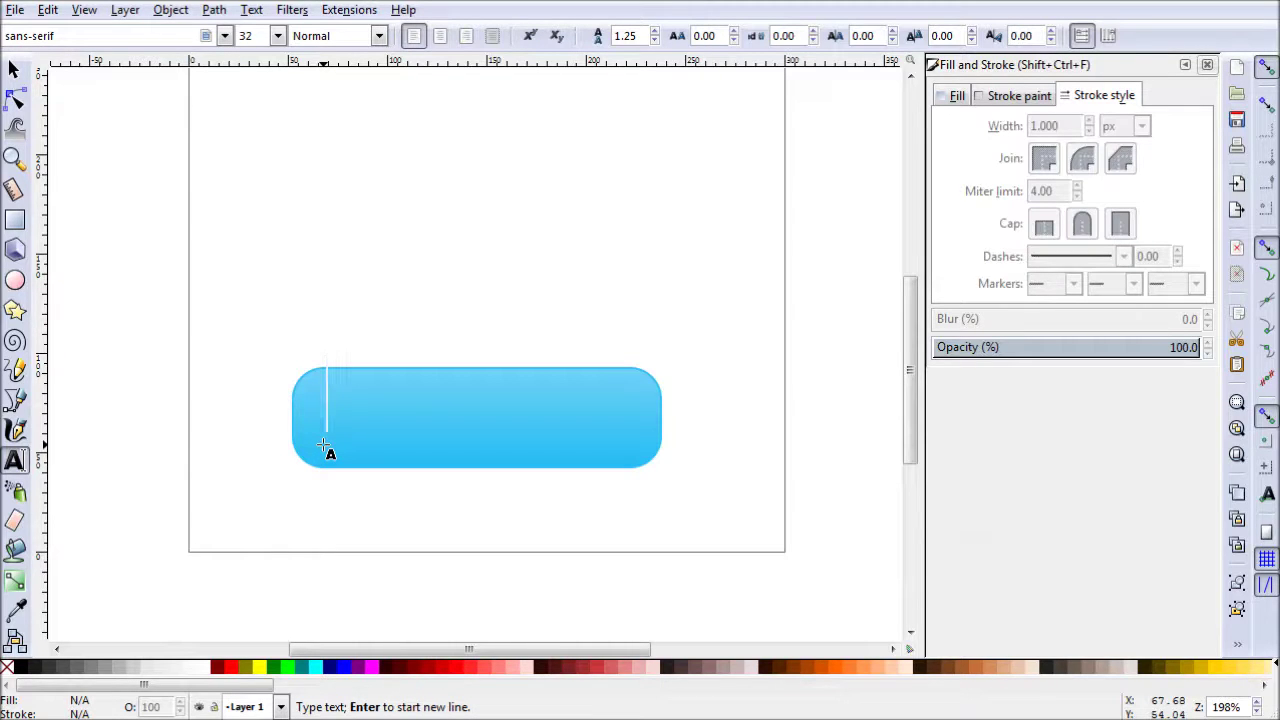
text(START LEARNING)
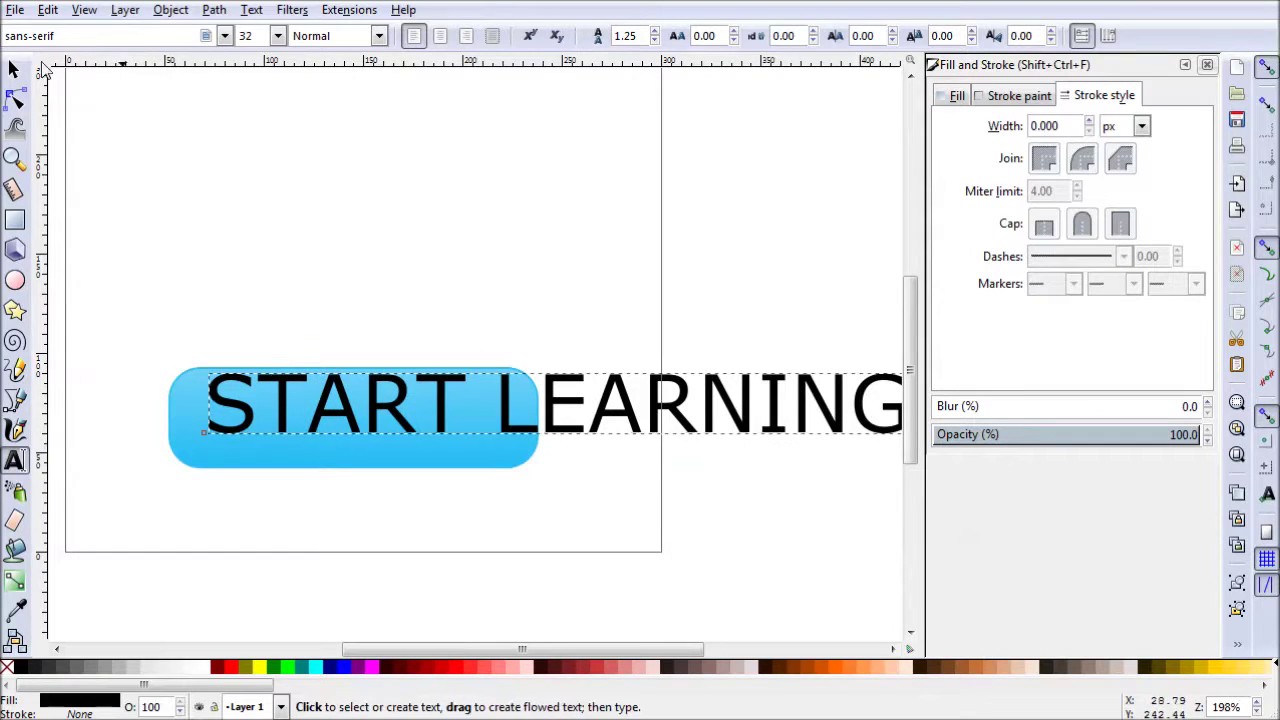
drag(163, 35, 28, 35)
triple_click(66, 36)
text(POETS)
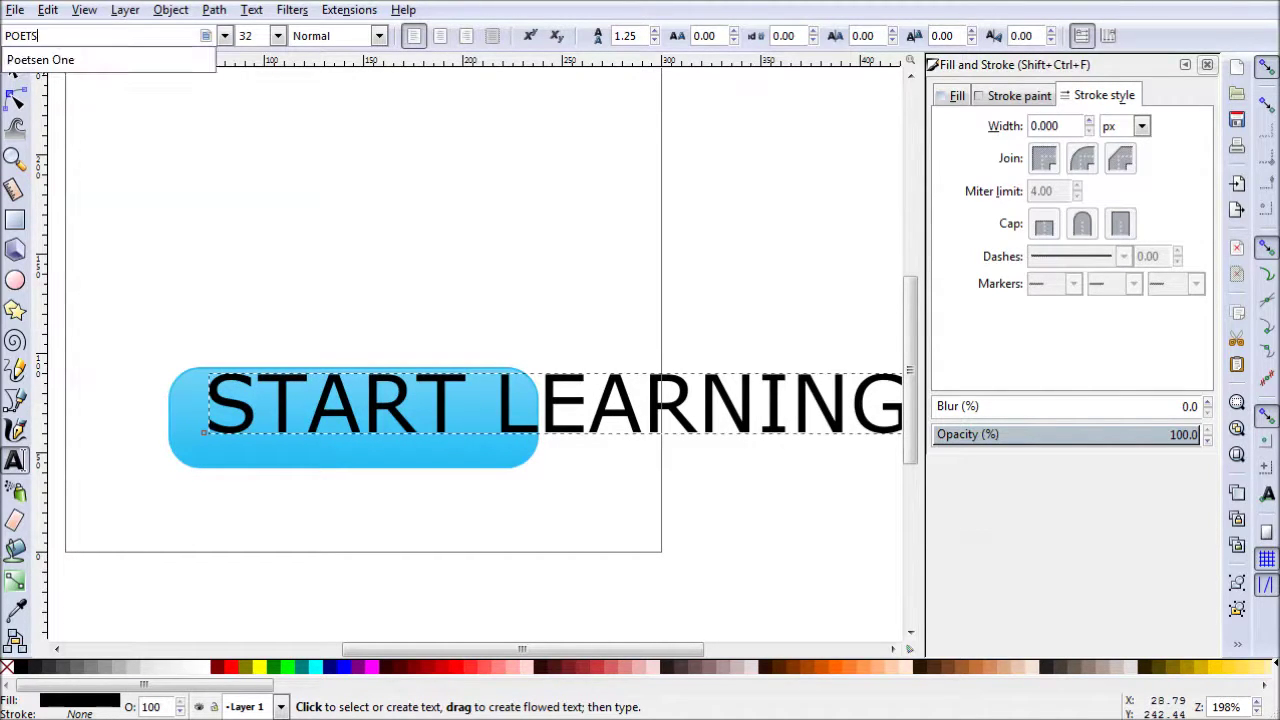
click(60, 62)
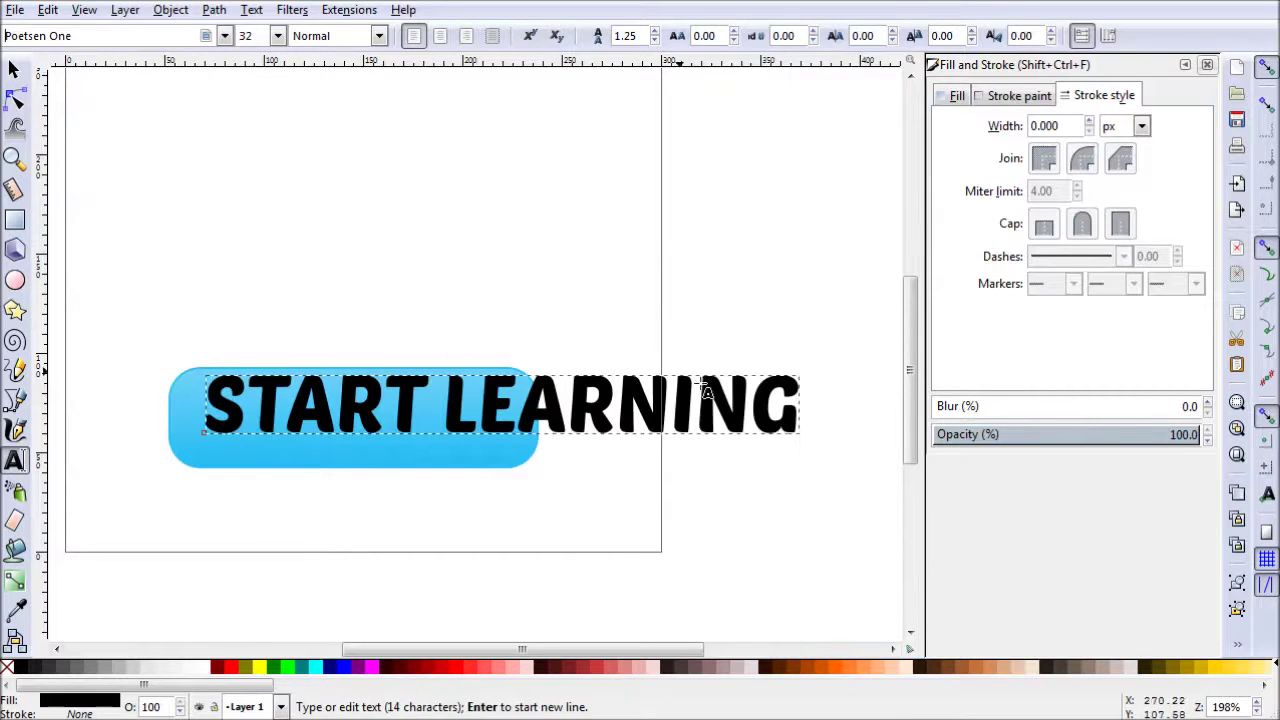
Scale the text down to fit inside the button and make its fill white
click(14, 68)
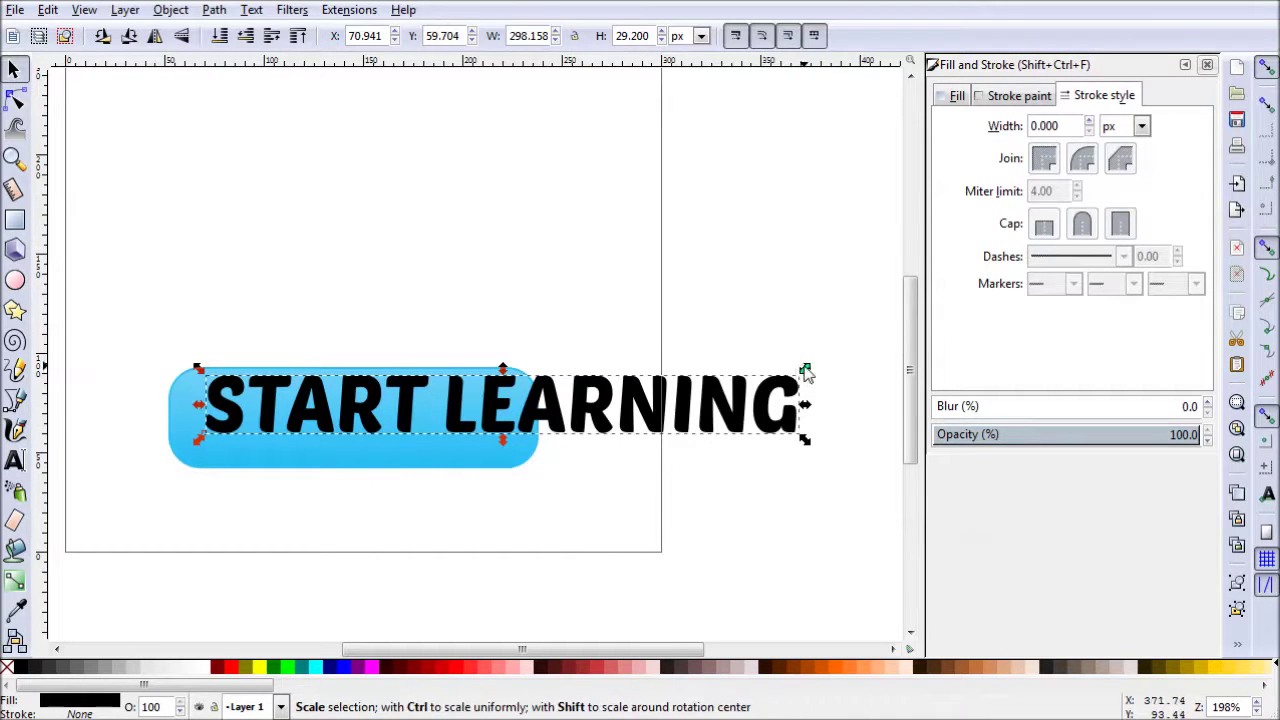
drag(806, 368, 528, 452)
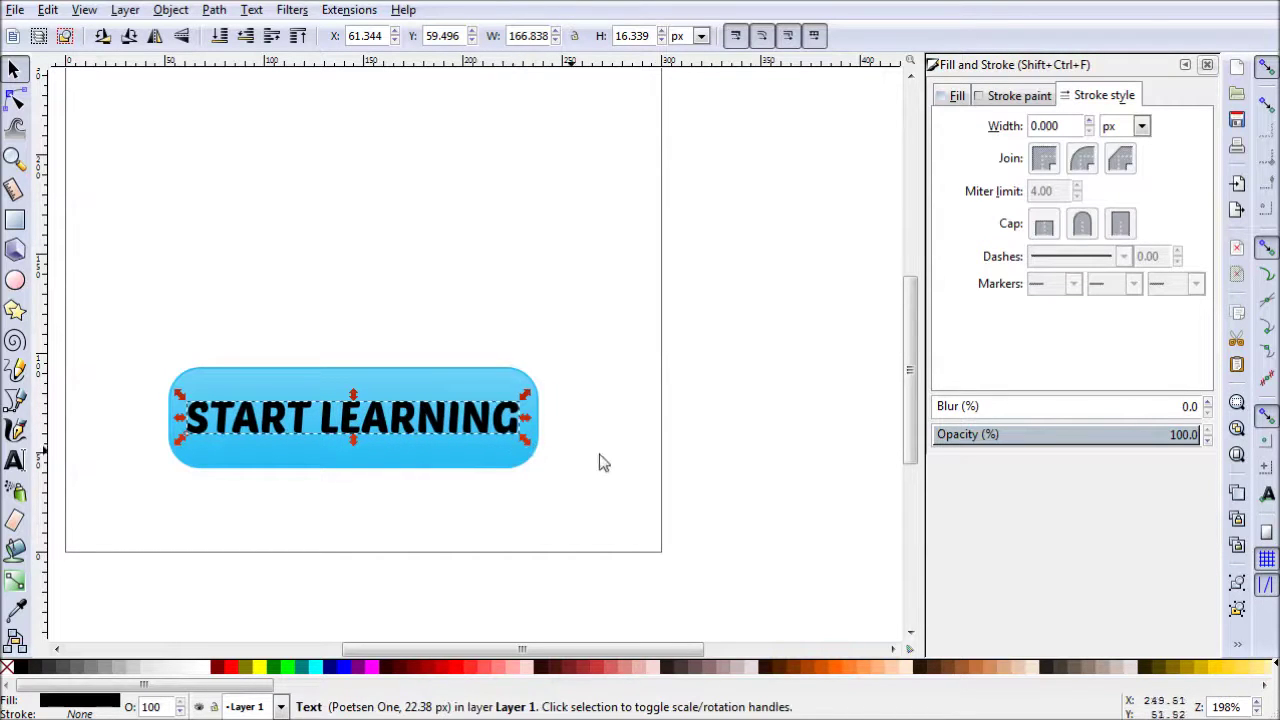
click(957, 96)
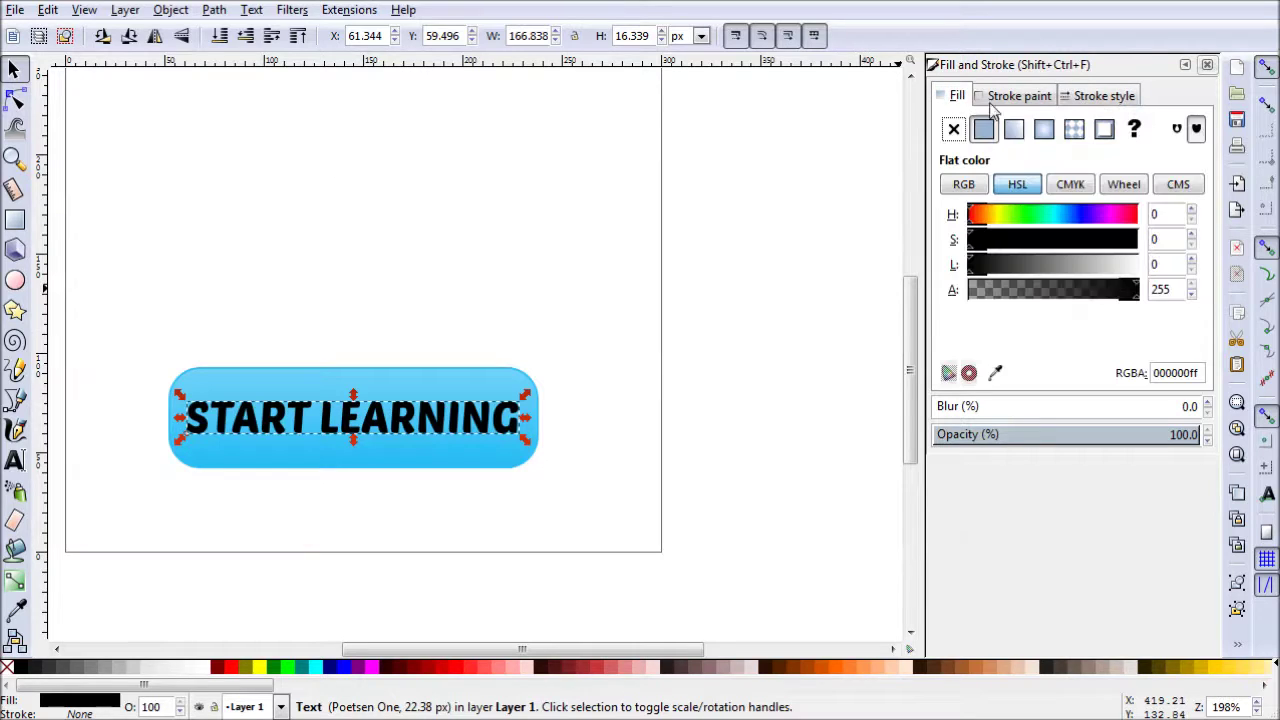
drag(1030, 270, 1168, 265)
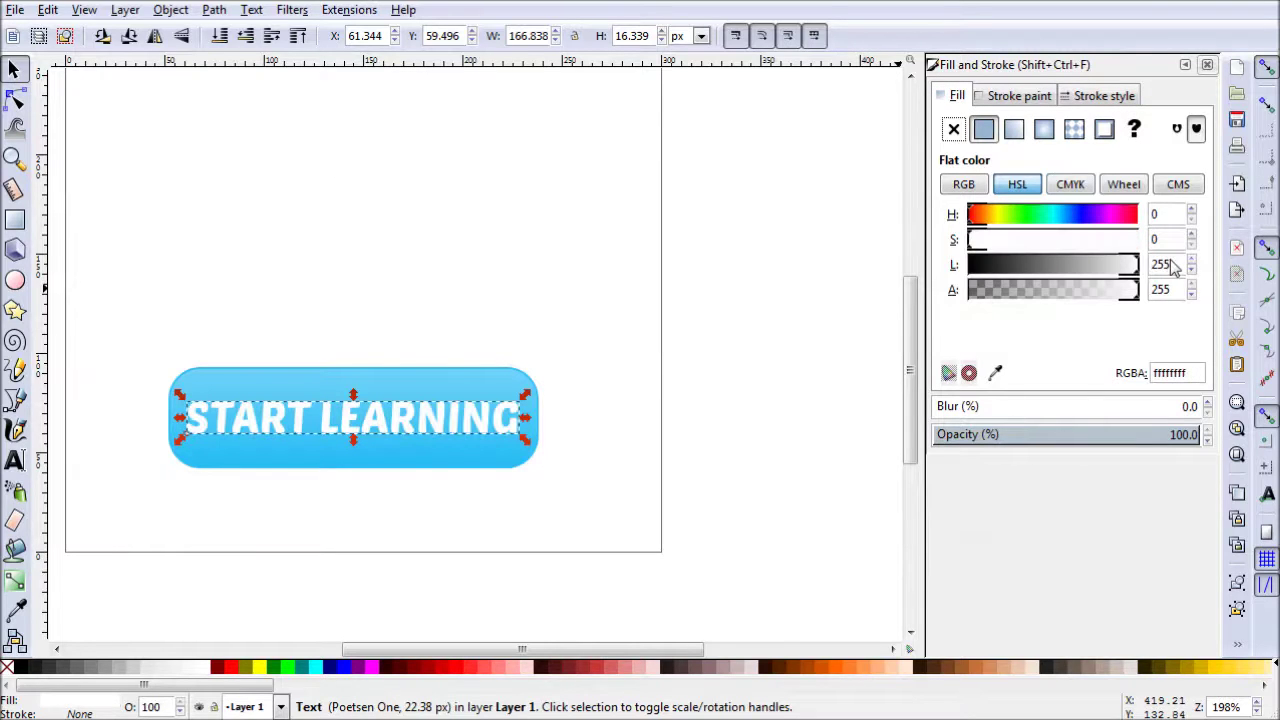
click(789, 500)
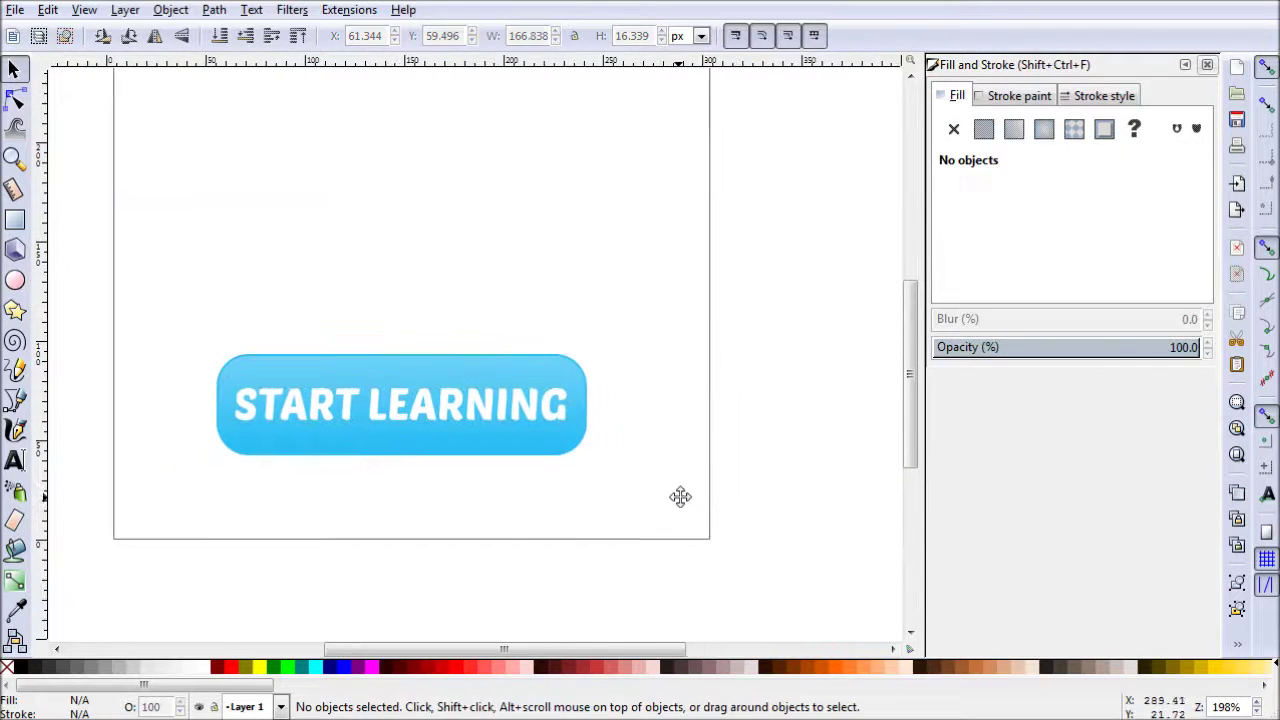
click(558, 401)
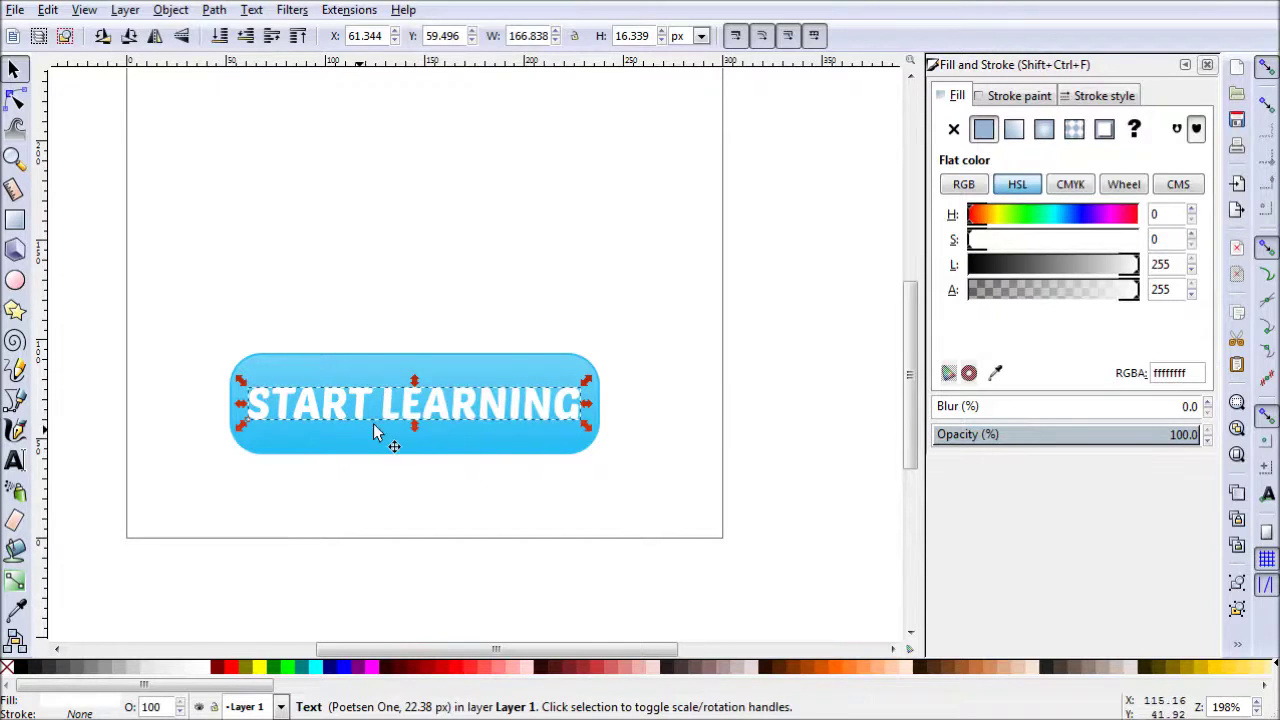
Using Align and Distribute relative to the last-selected rectangle, center START LEARNING on both axes
click(174, 12)
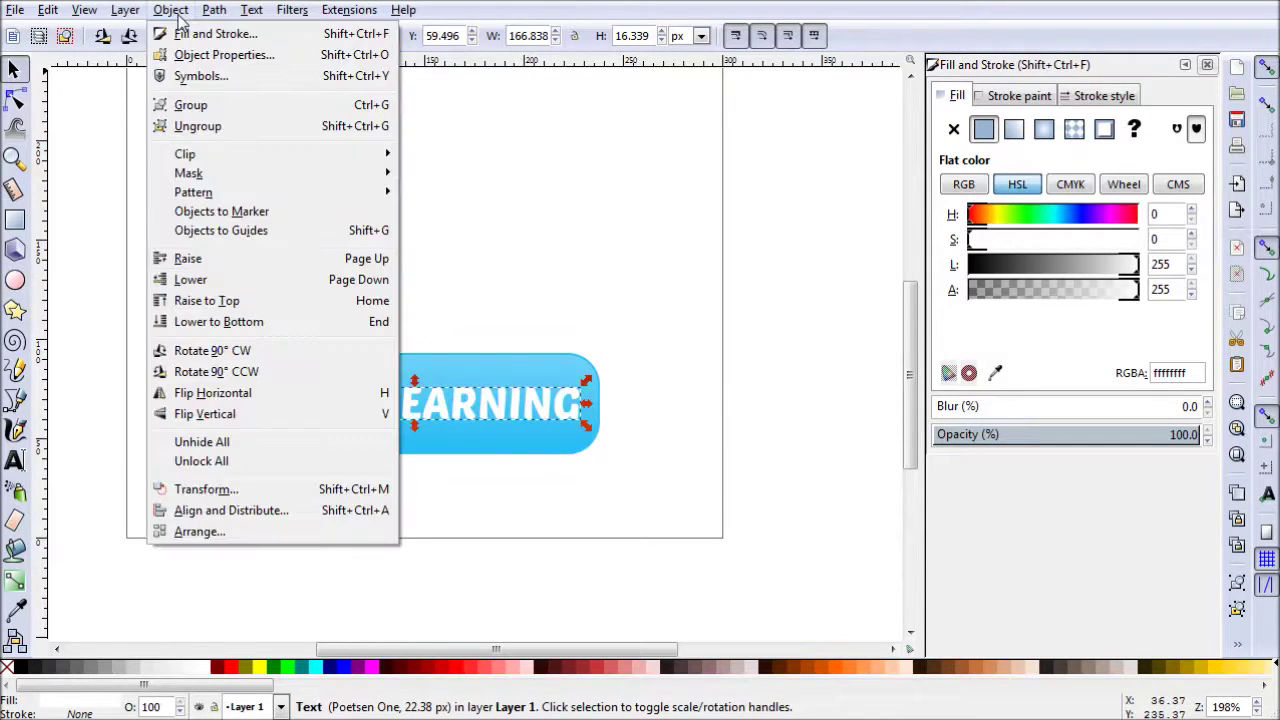
click(293, 508)
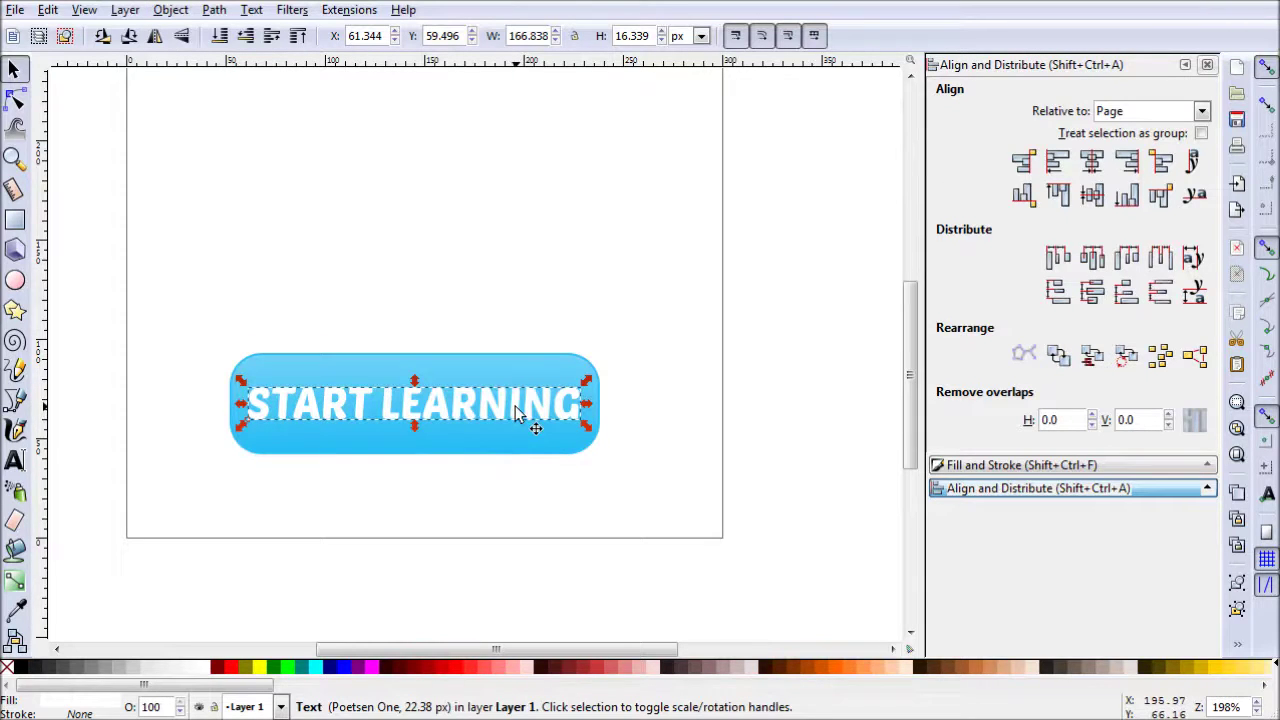
shift+click(523, 365)
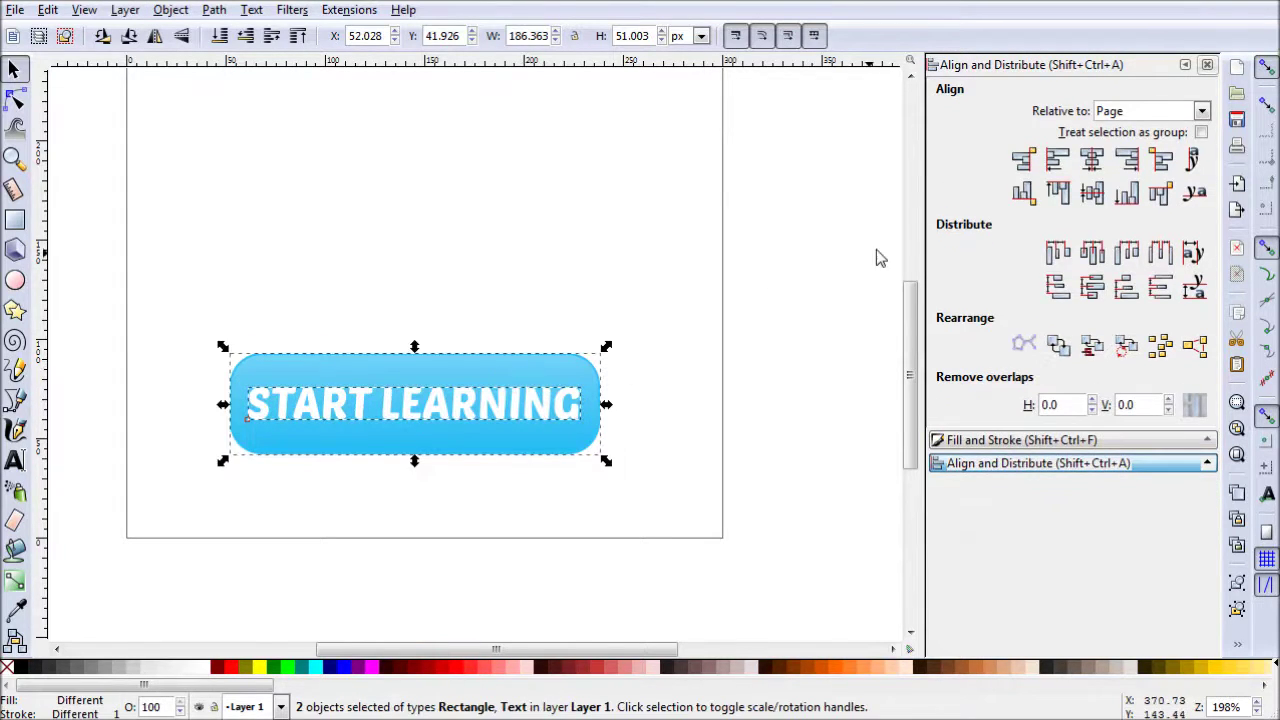
click(1199, 113)
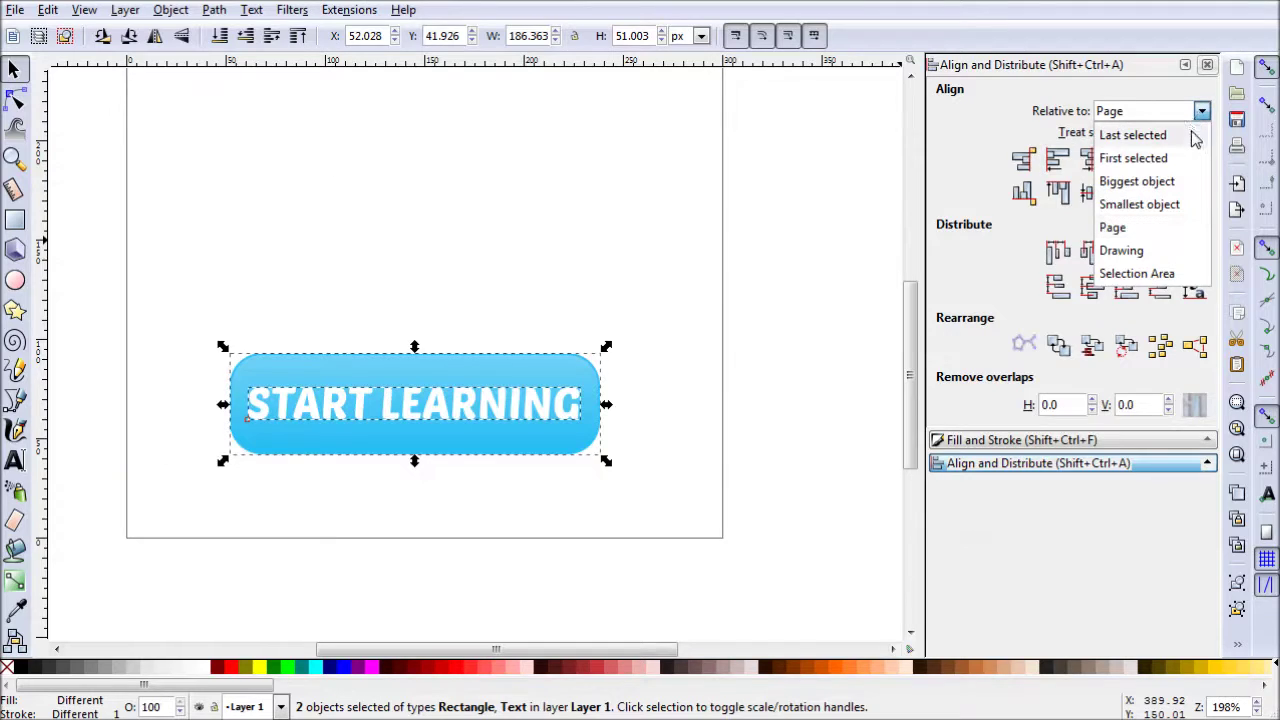
click(1150, 136)
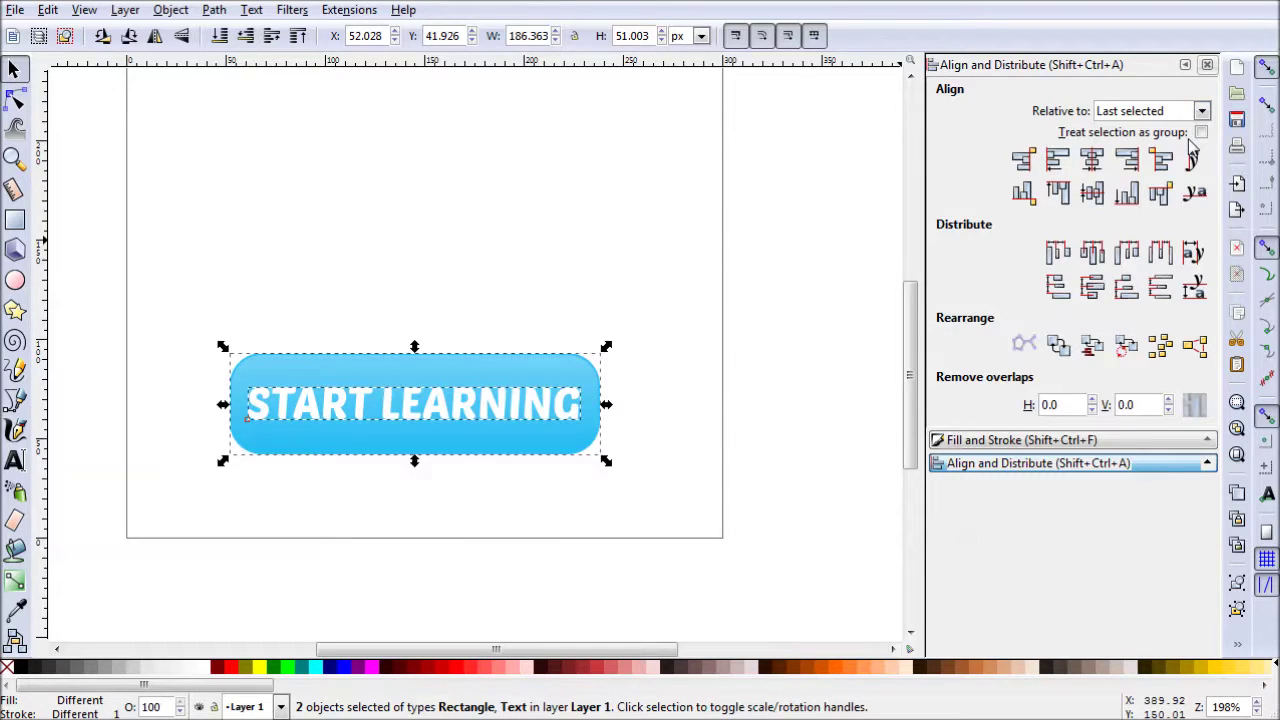
click(1091, 160)
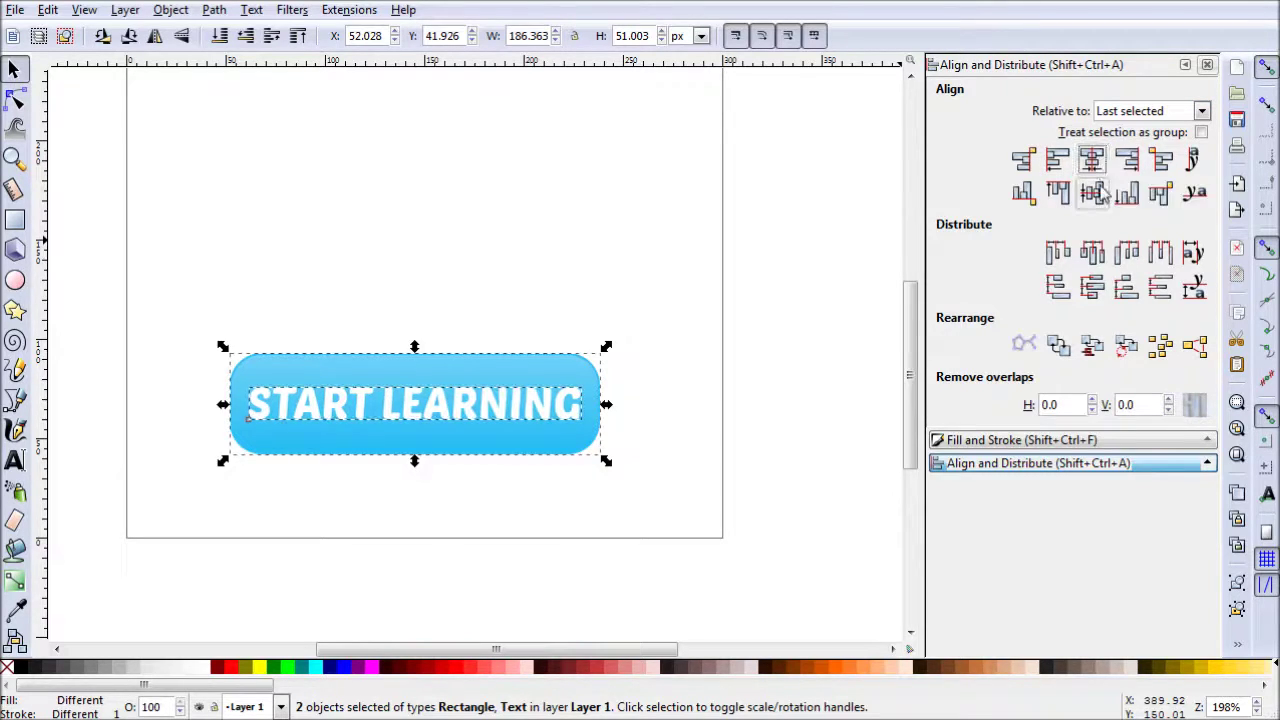
click(1091, 192)
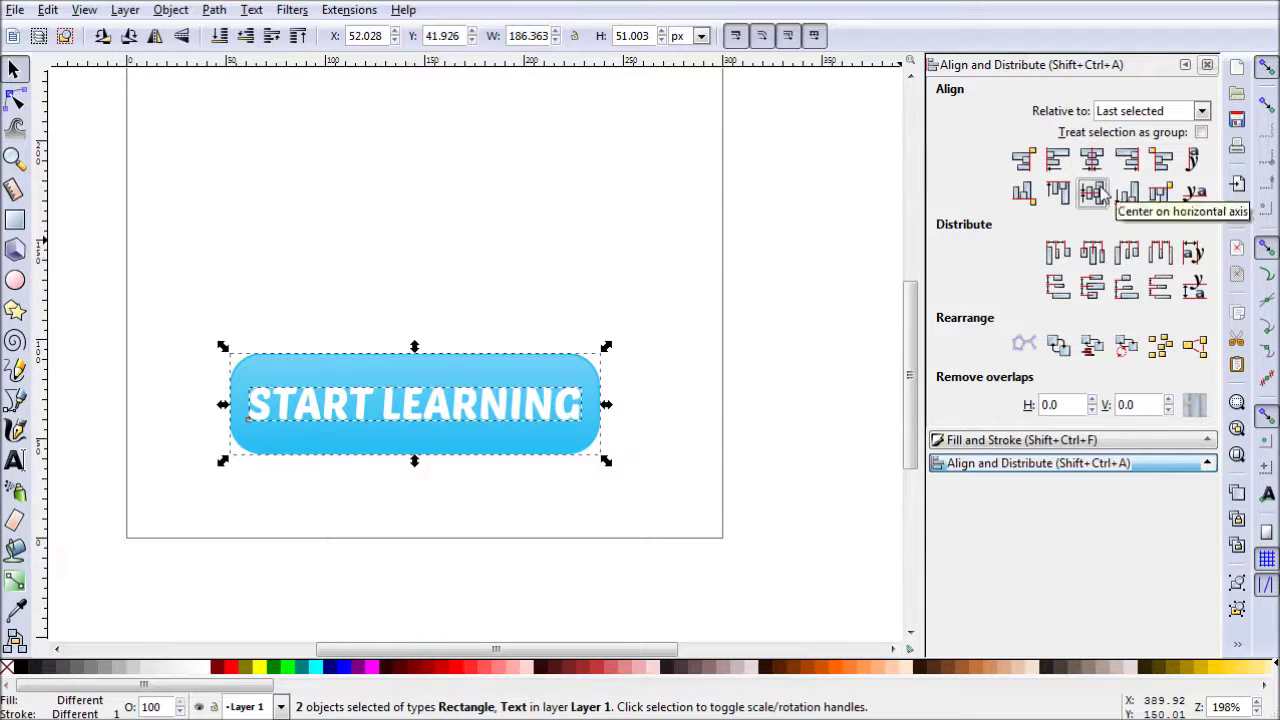
click(802, 440)
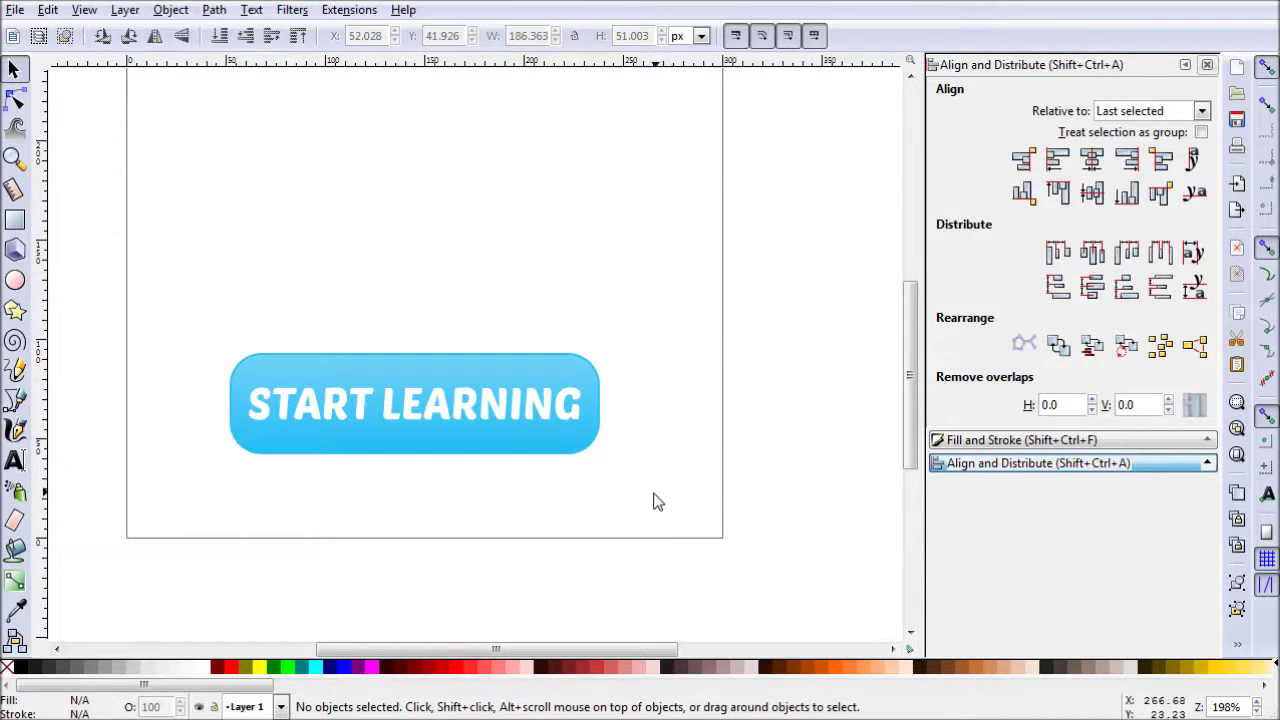
Apply a black Drop Shadow at alpha 67 and vertical offset -1 to the START LEARNING text
click(470, 418)
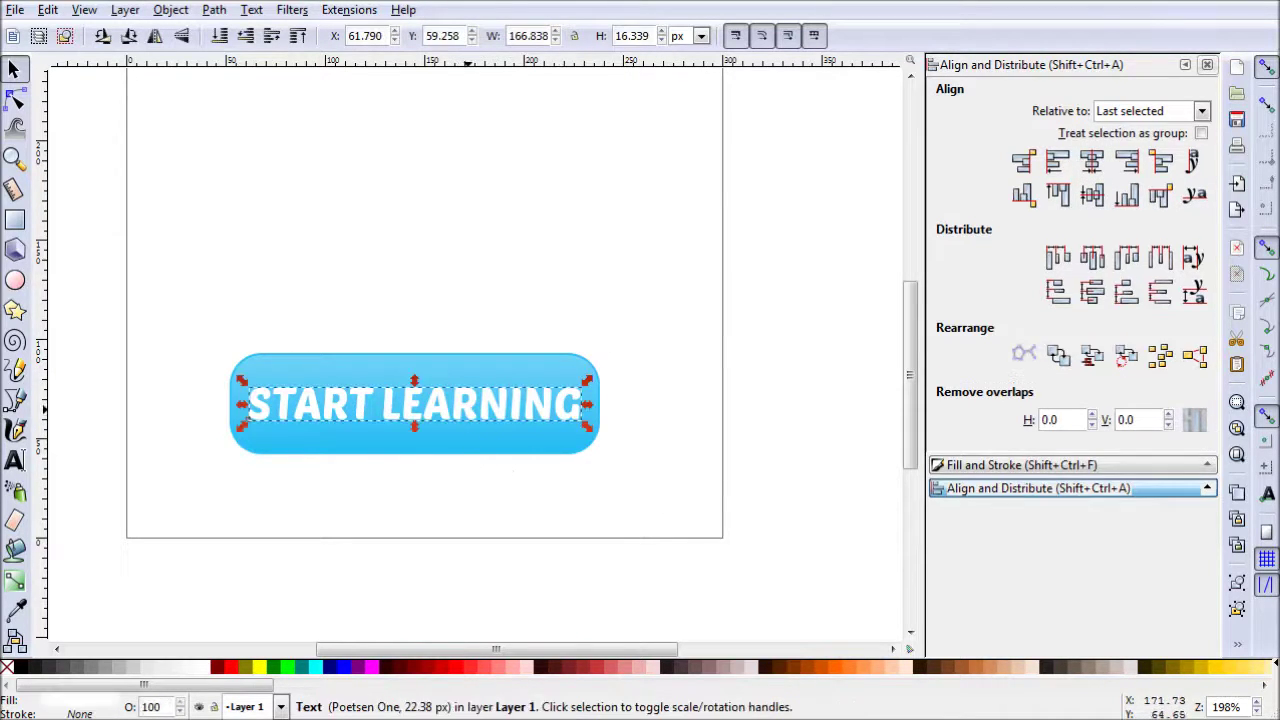
click(290, 10)
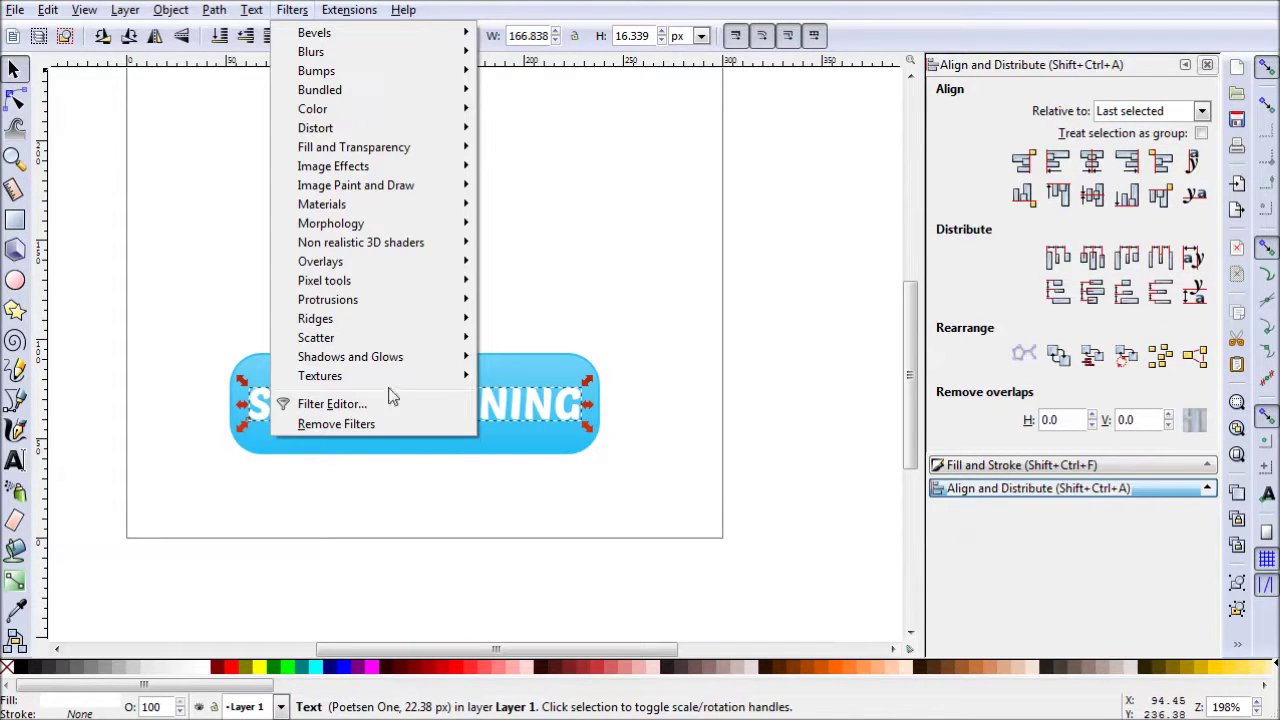
mouse_move(409, 360)
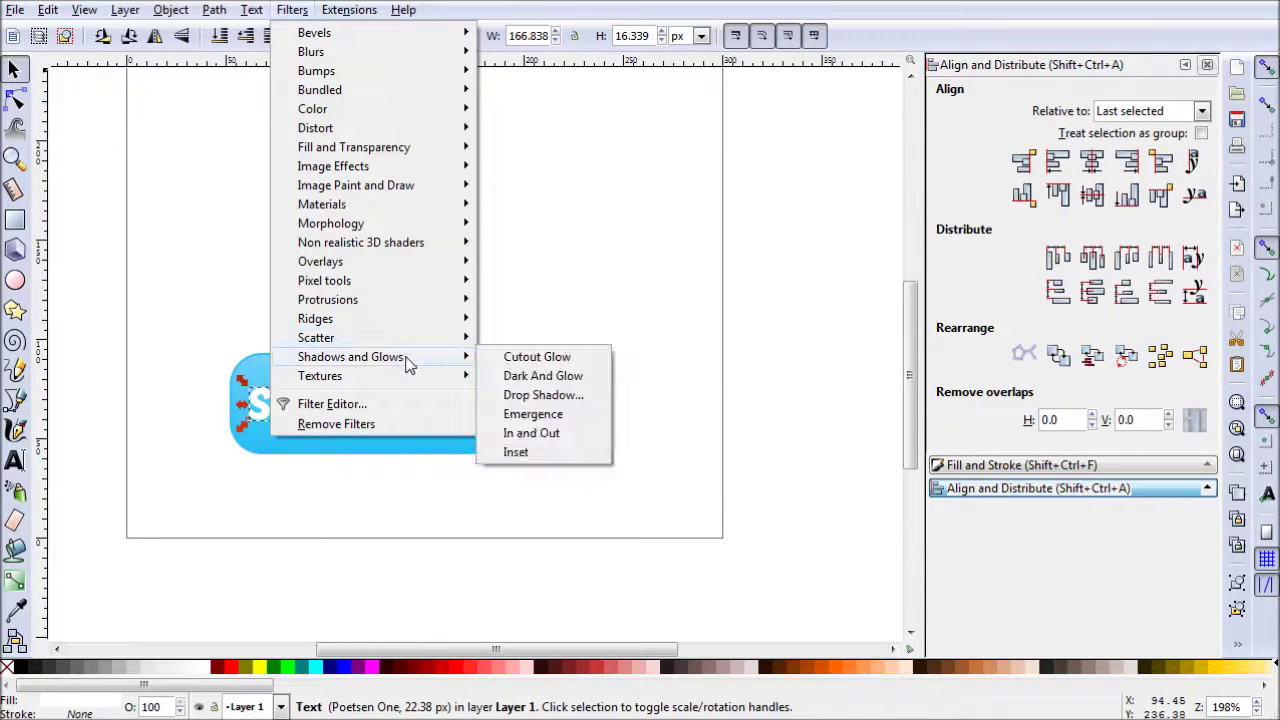
click(560, 396)
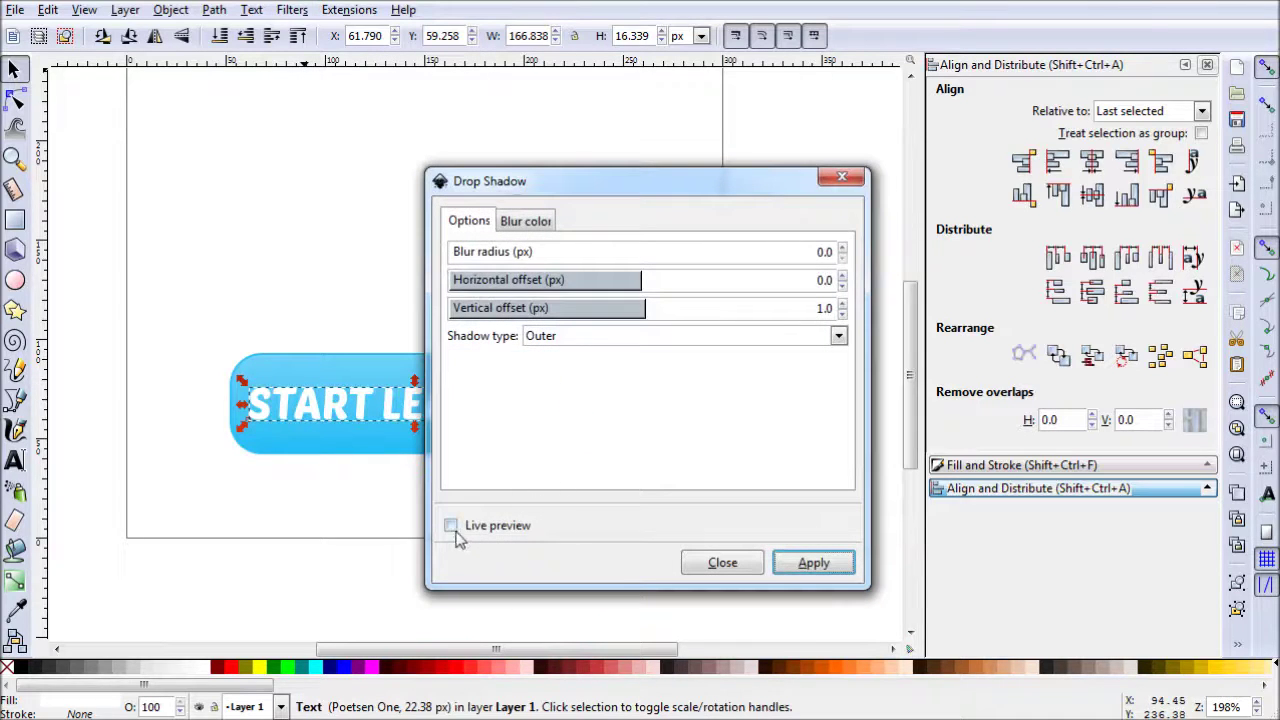
click(451, 526)
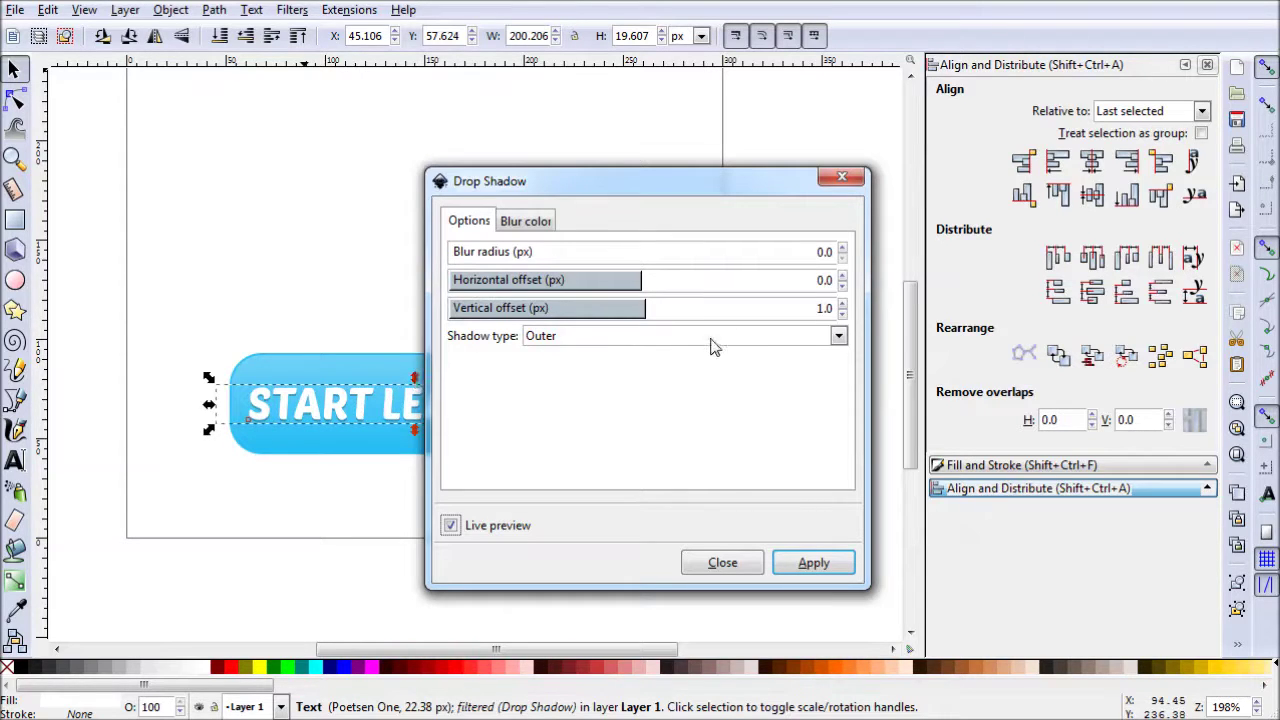
click(815, 308)
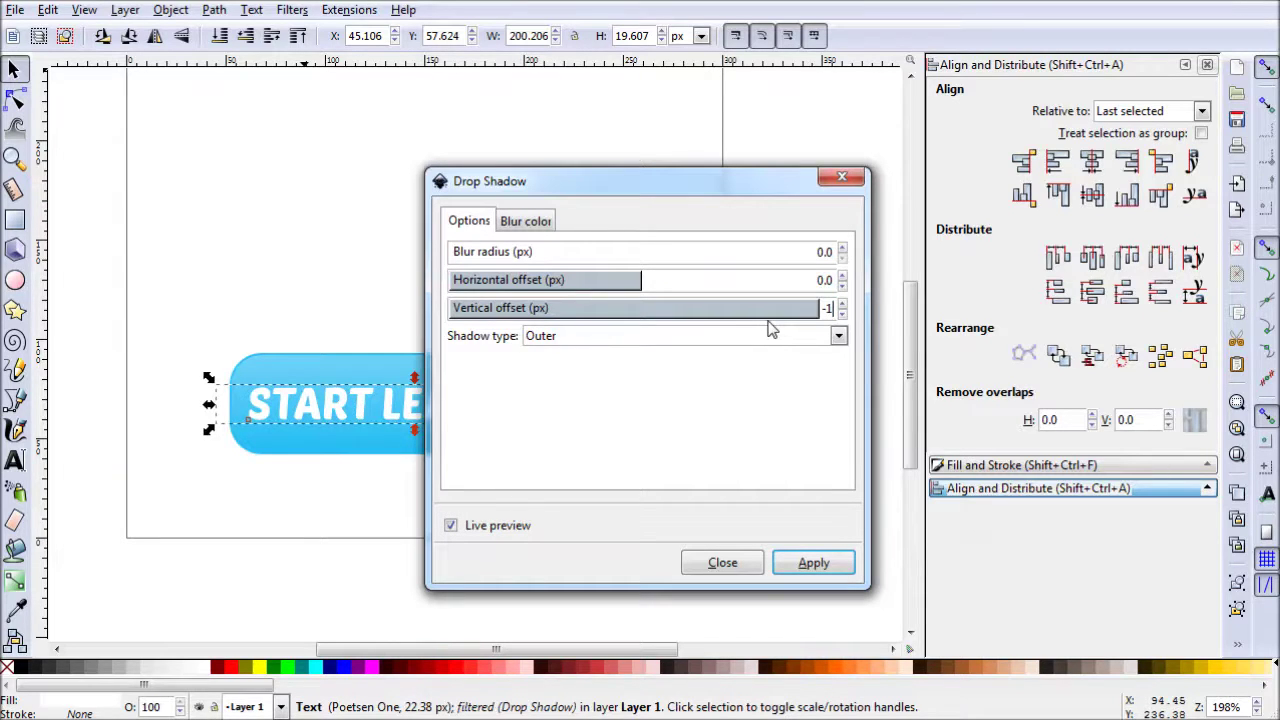
key(Return)
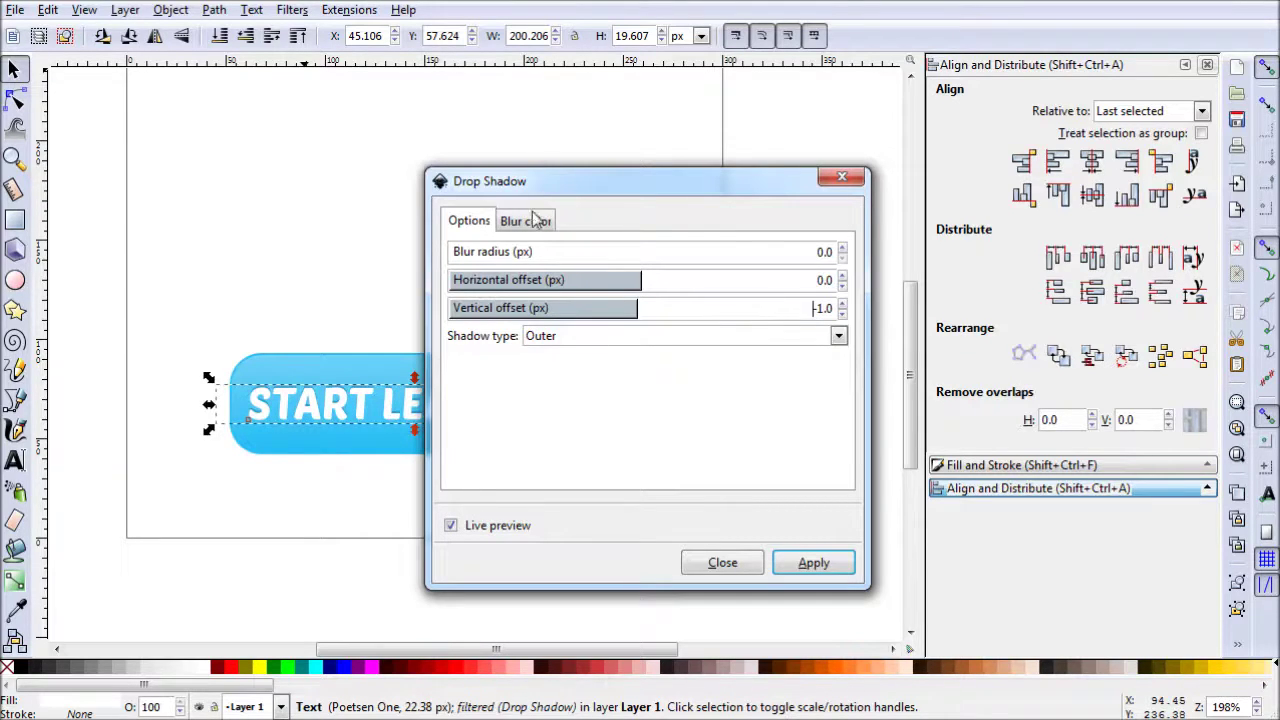
click(537, 220)
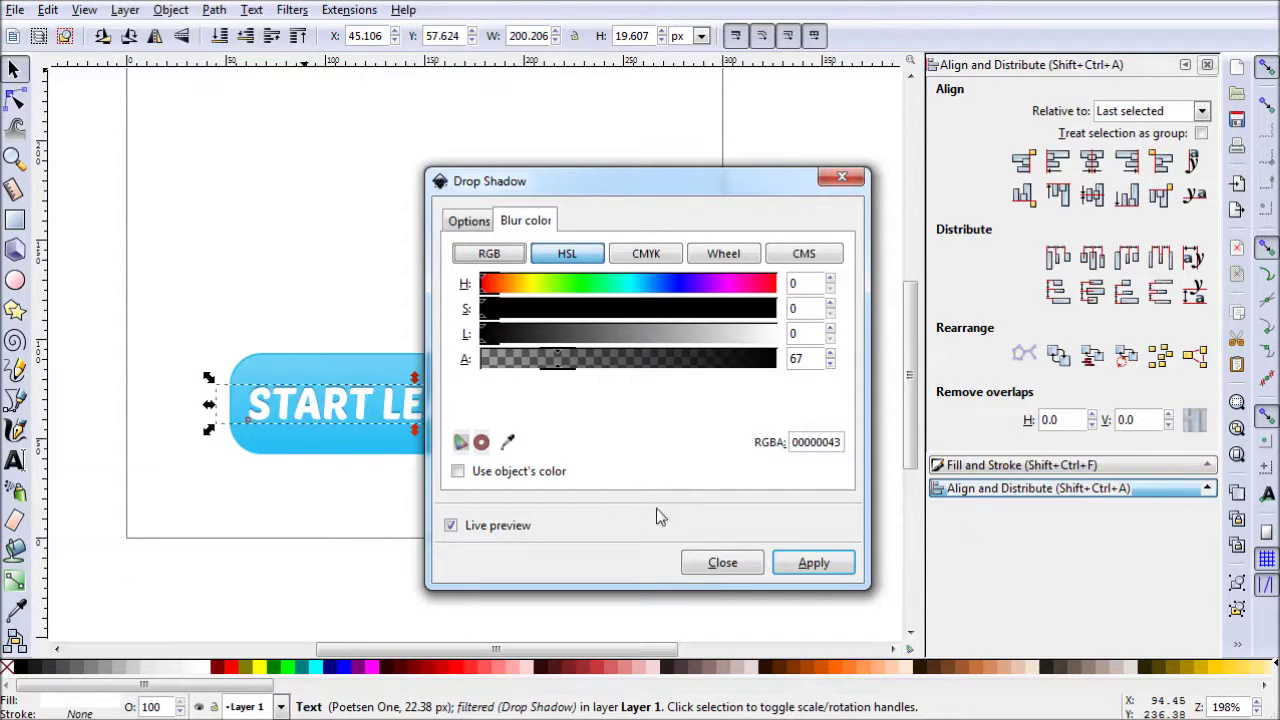
click(814, 564)
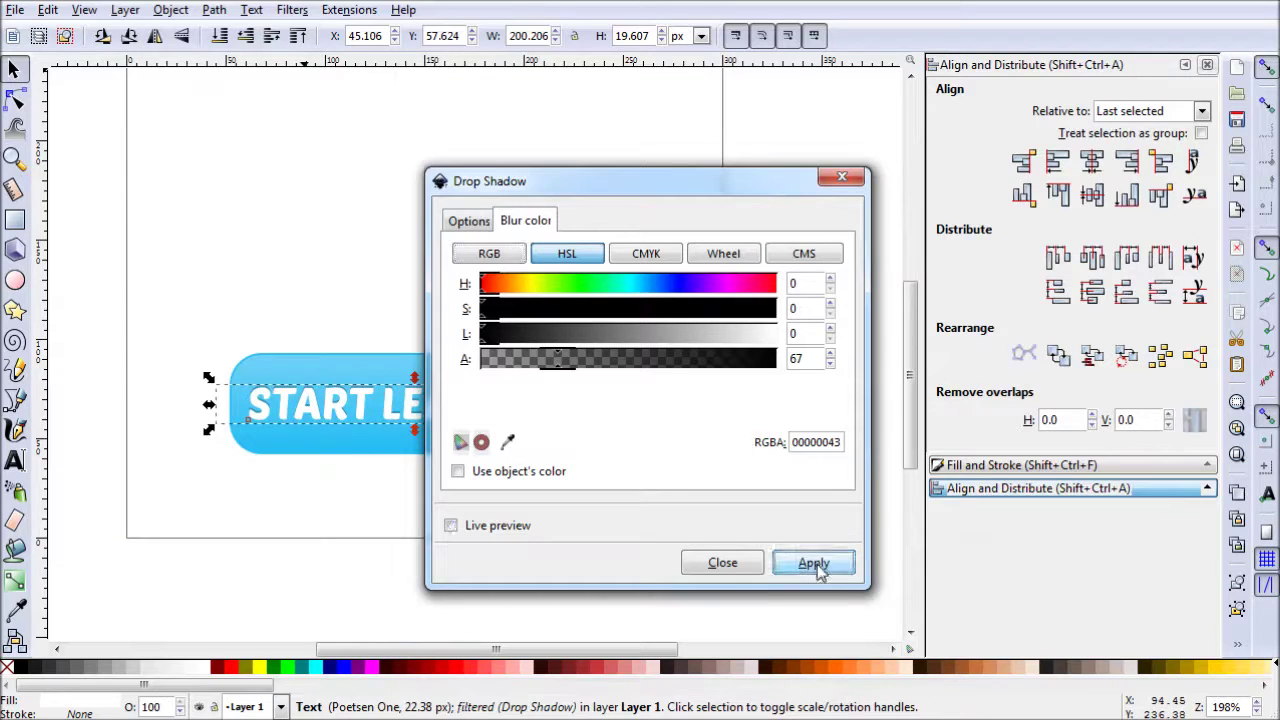
click(724, 564)
click(606, 557)
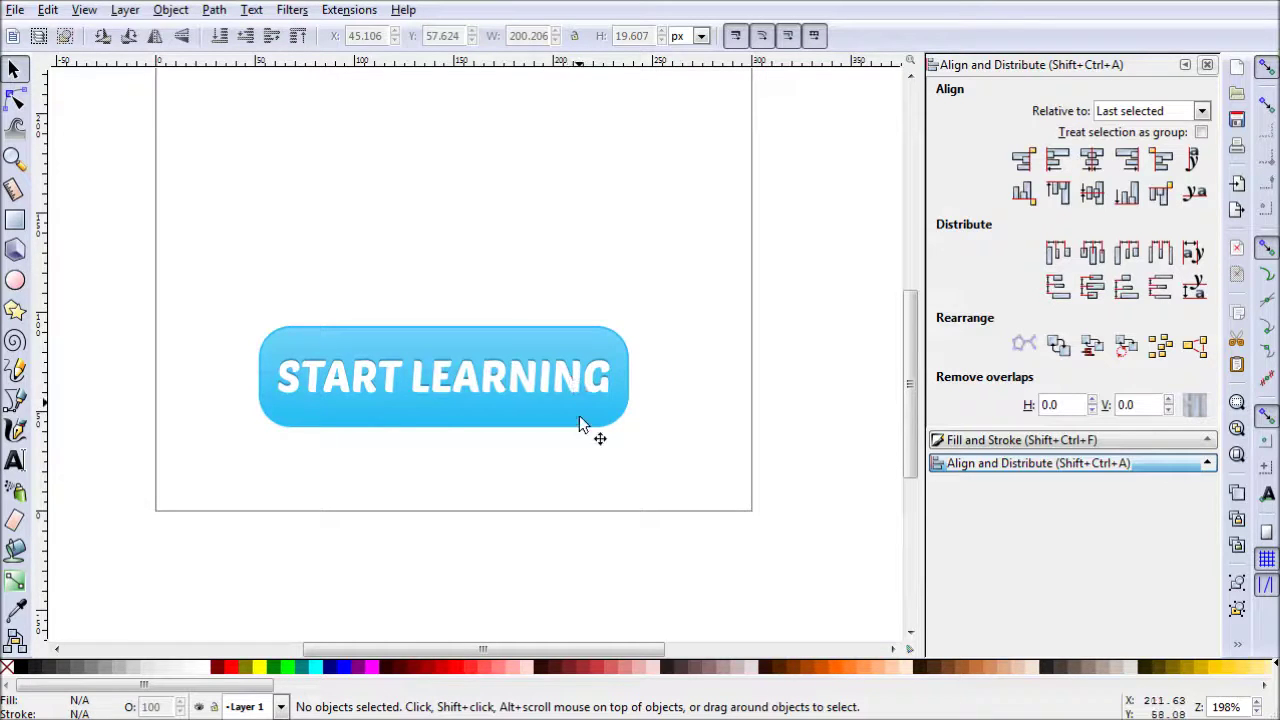
Apply an unblurred Drop Shadow offset 1 px downward to the blue pill rectangle
click(468, 430)
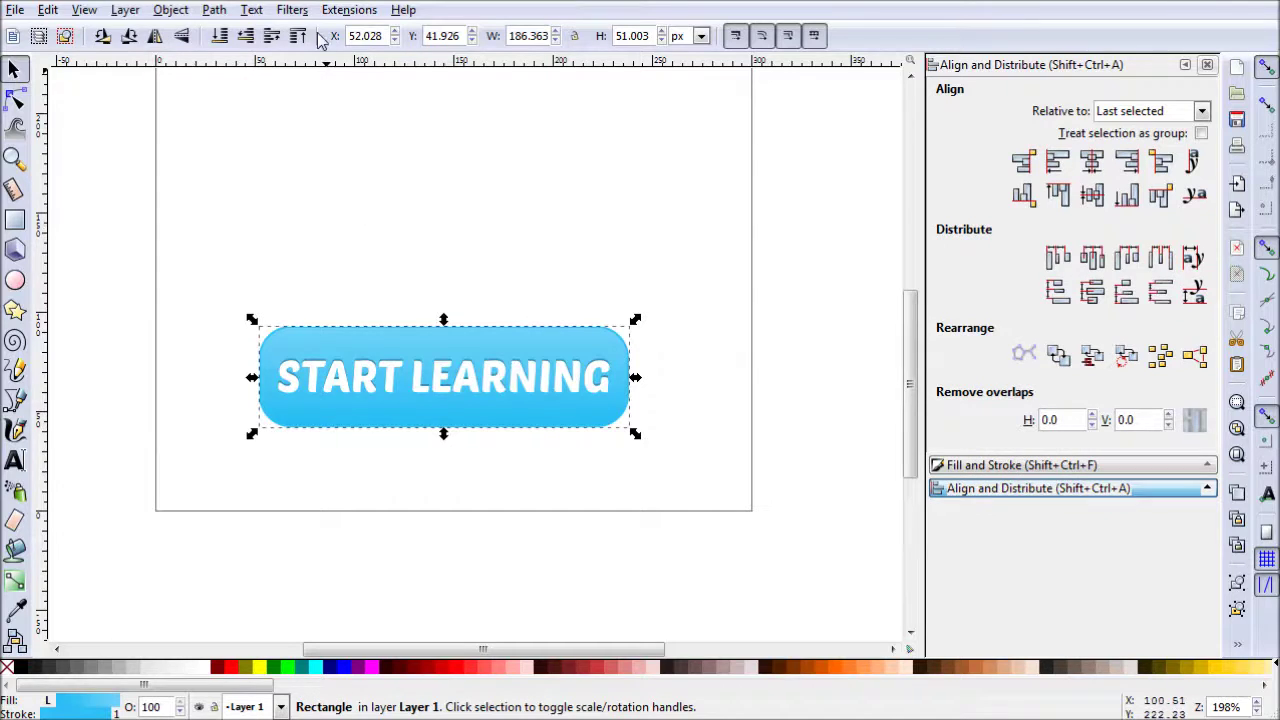
click(293, 12)
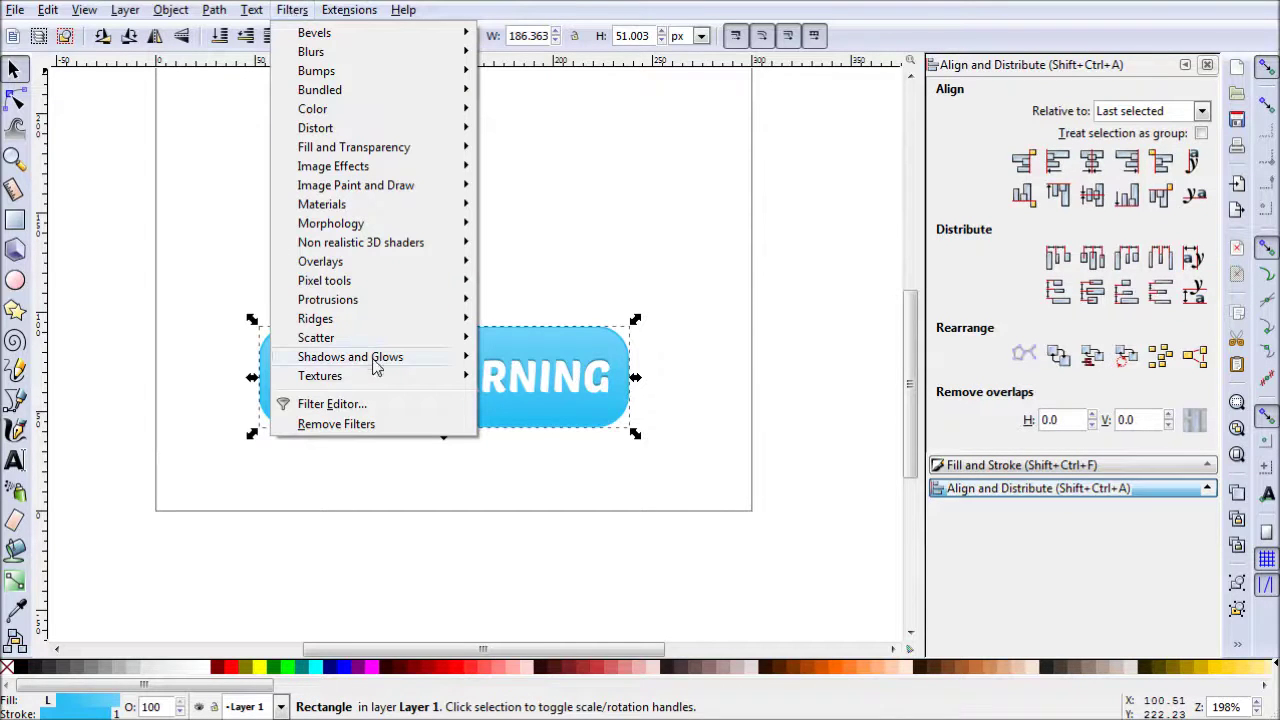
mouse_move(375, 368)
click(543, 396)
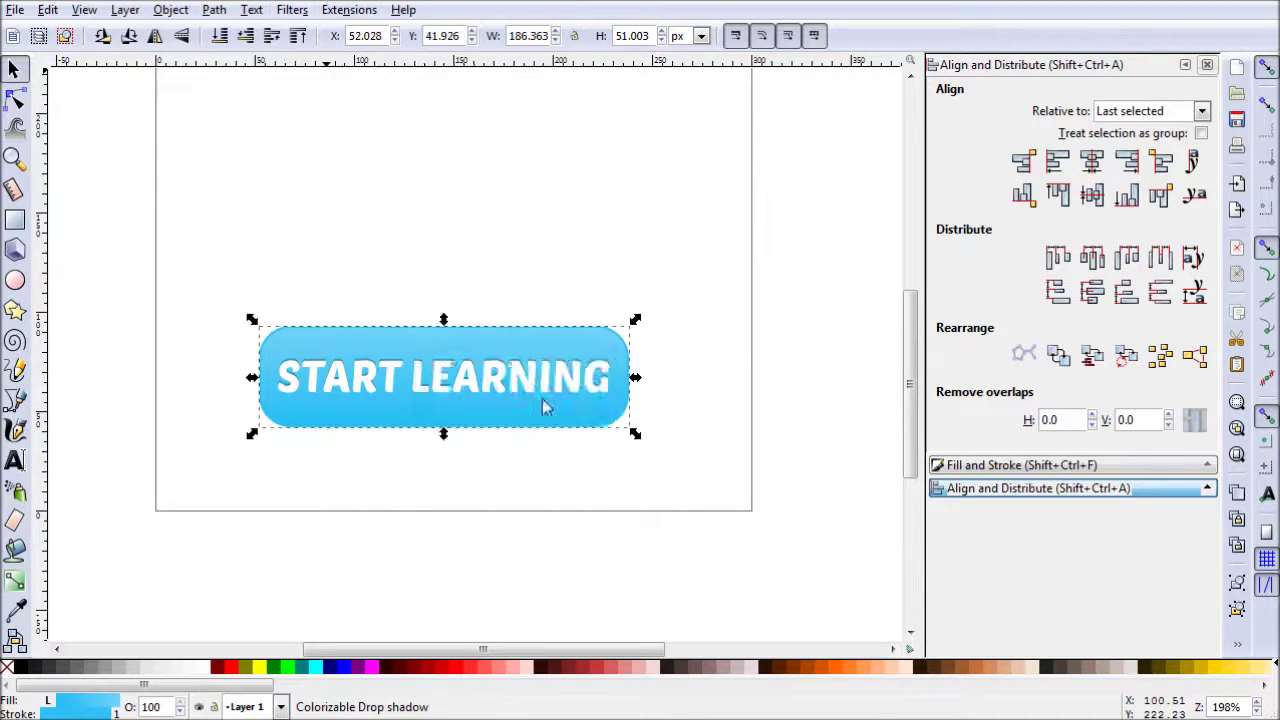
click(476, 221)
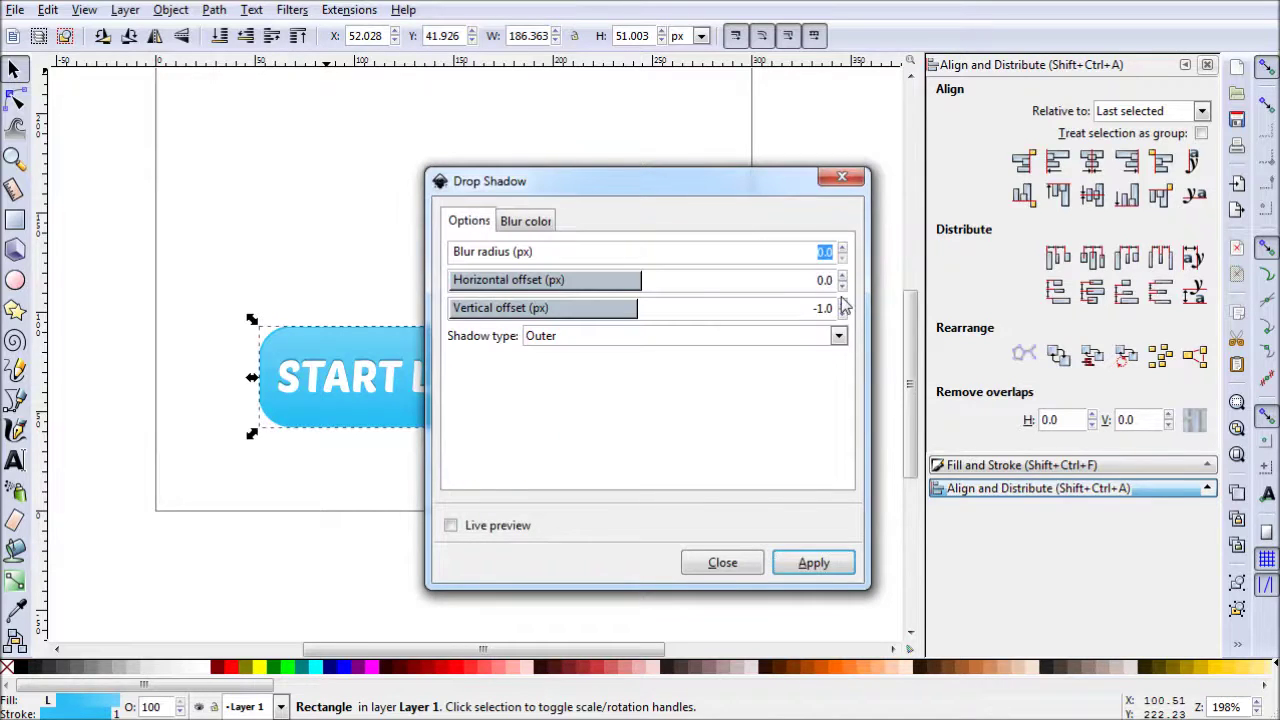
click(450, 525)
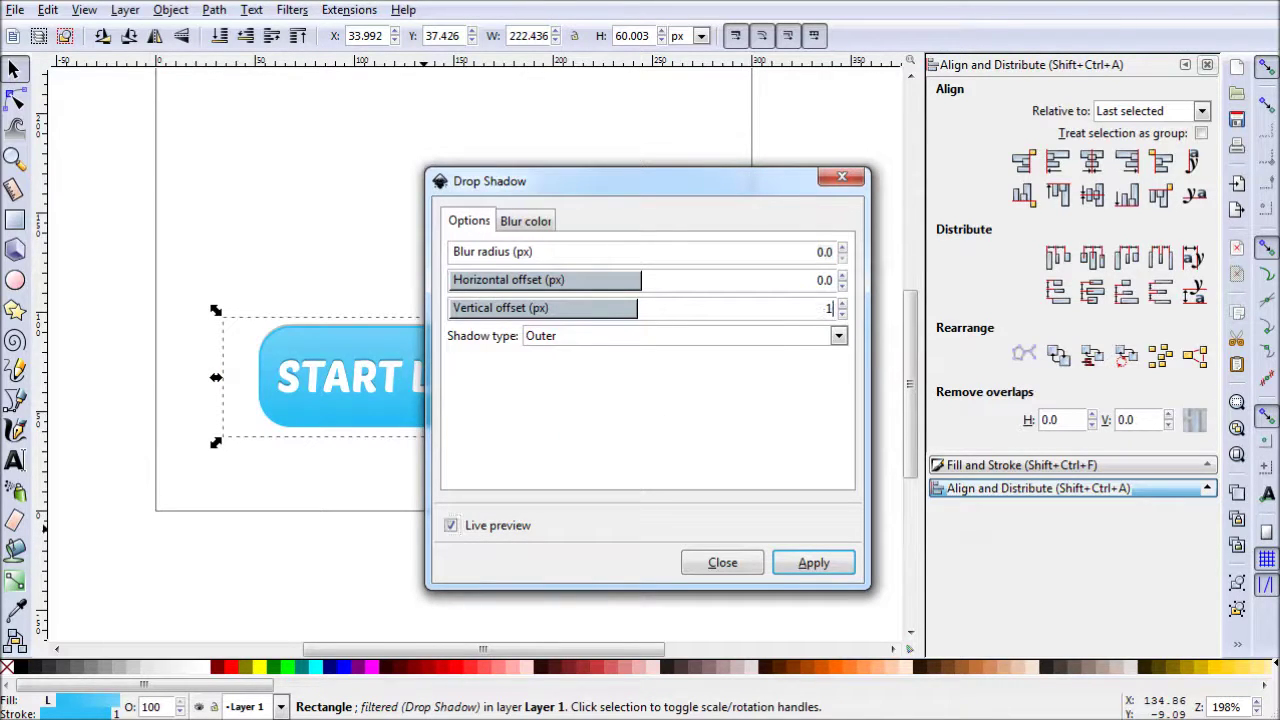
click(812, 562)
click(722, 563)
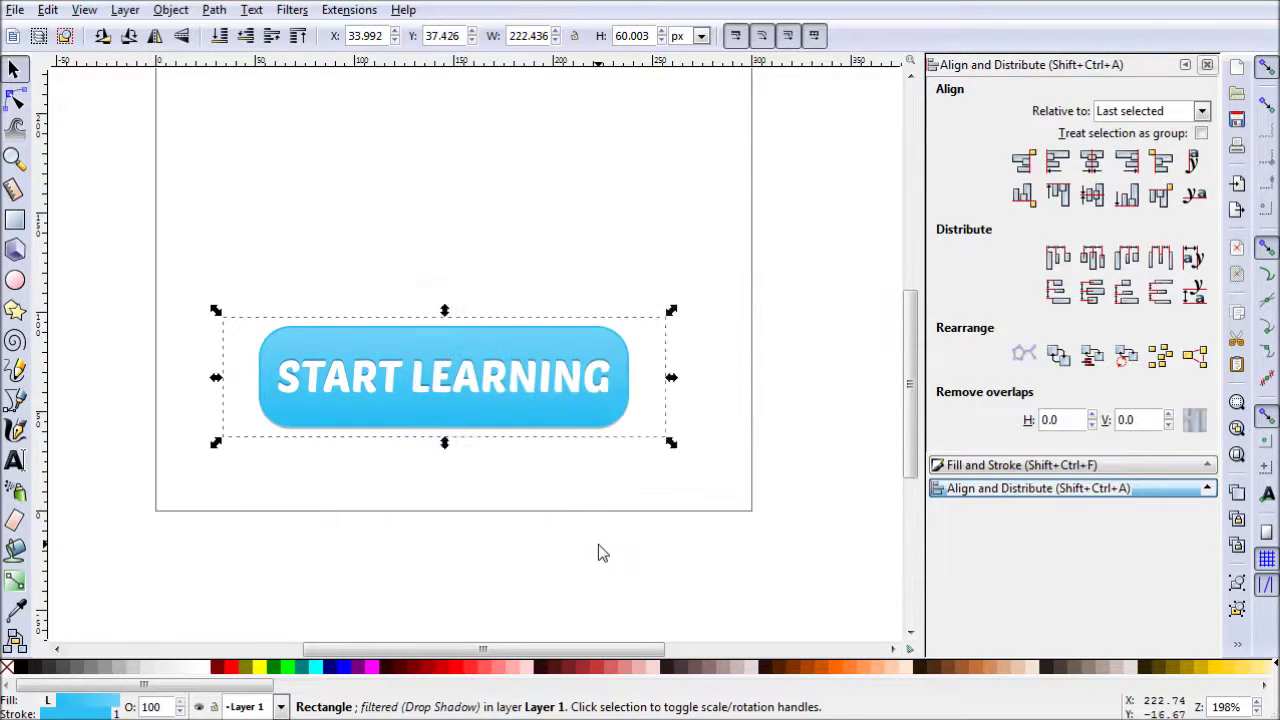
click(654, 451)
scroll(656, 480, up, 2)
scroll(658, 503, left, 1)
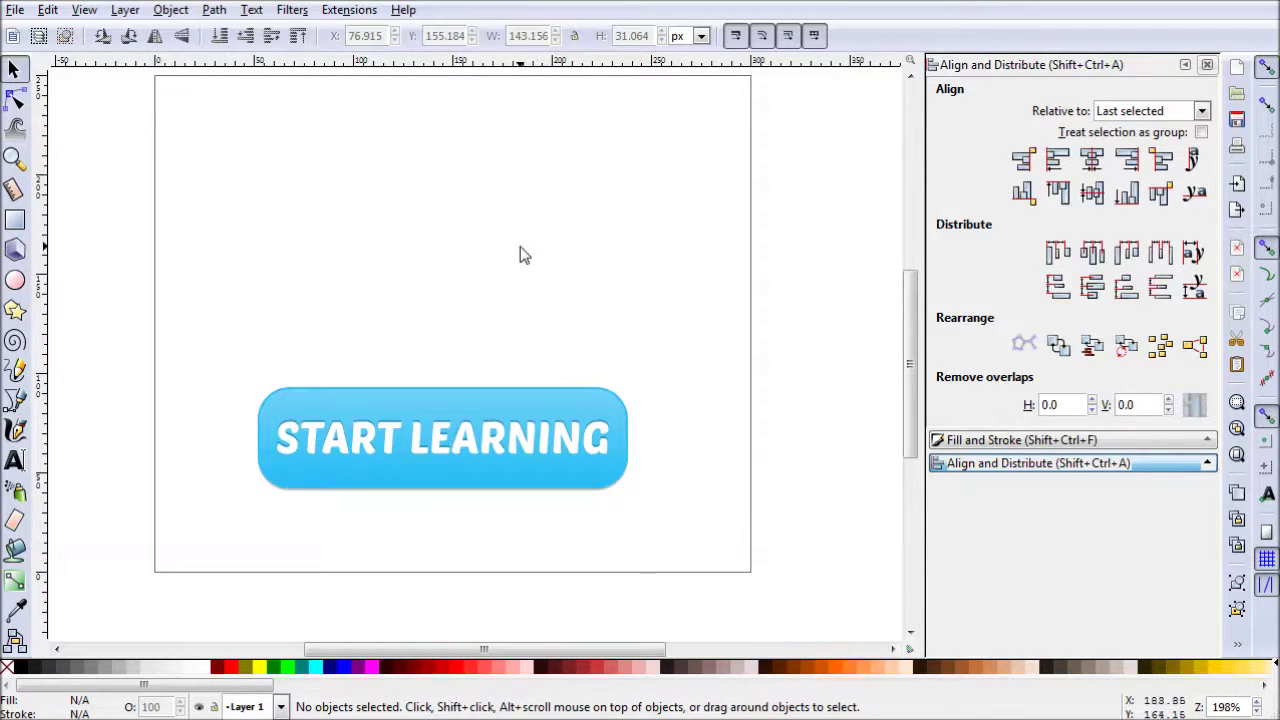
Paste the goInkscape logo and size it to sit just above the START LEARNING button
key(ctrl+v)
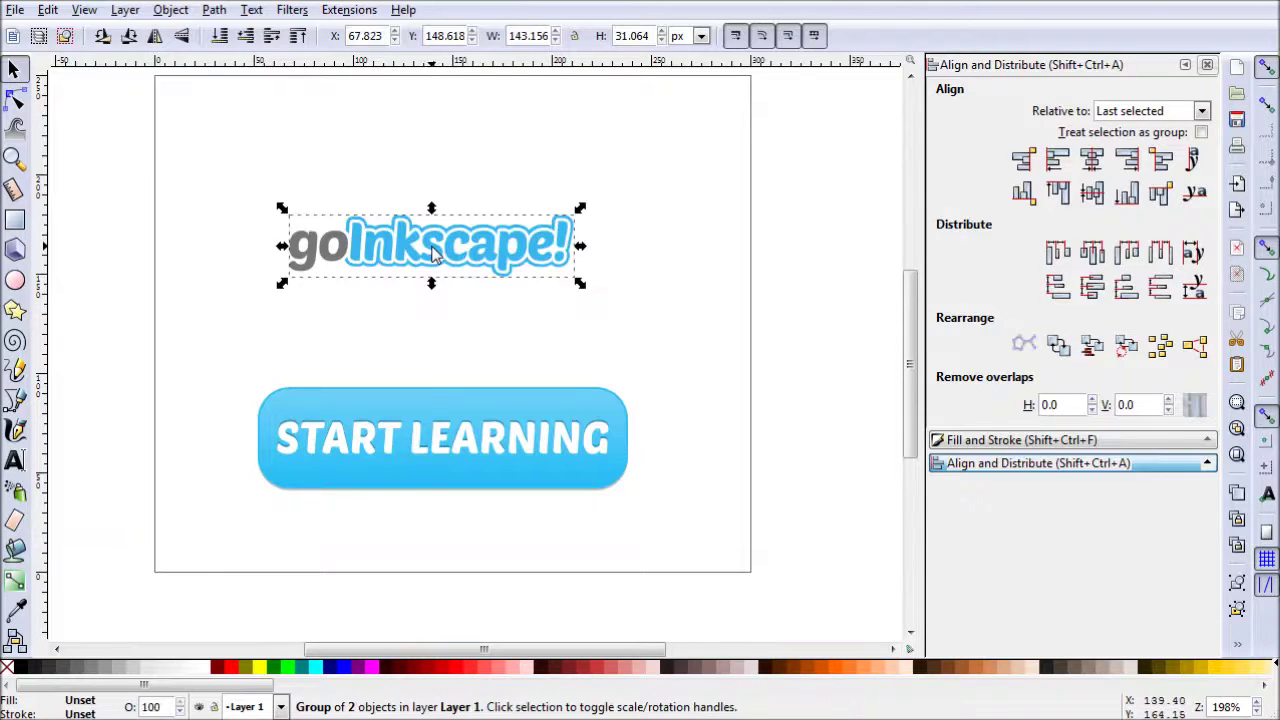
drag(508, 255, 483, 350)
drag(578, 304, 638, 290)
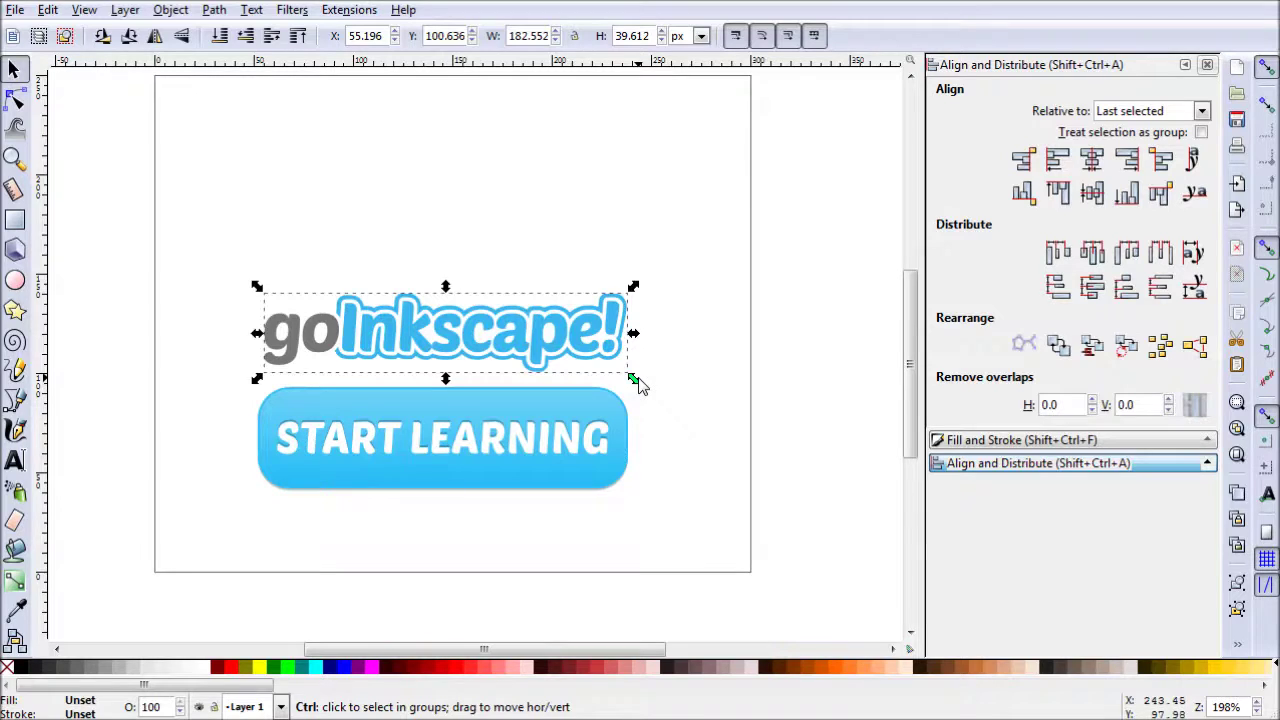
drag(640, 385, 634, 403)
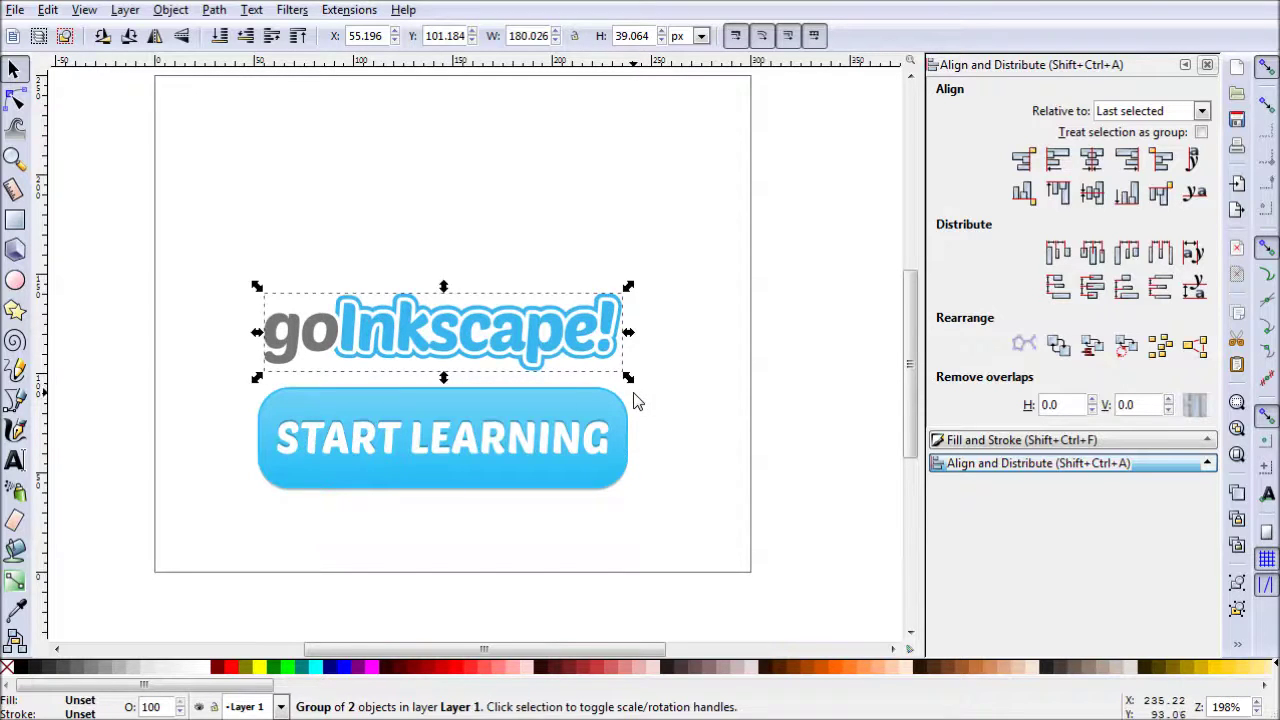
click(700, 397)
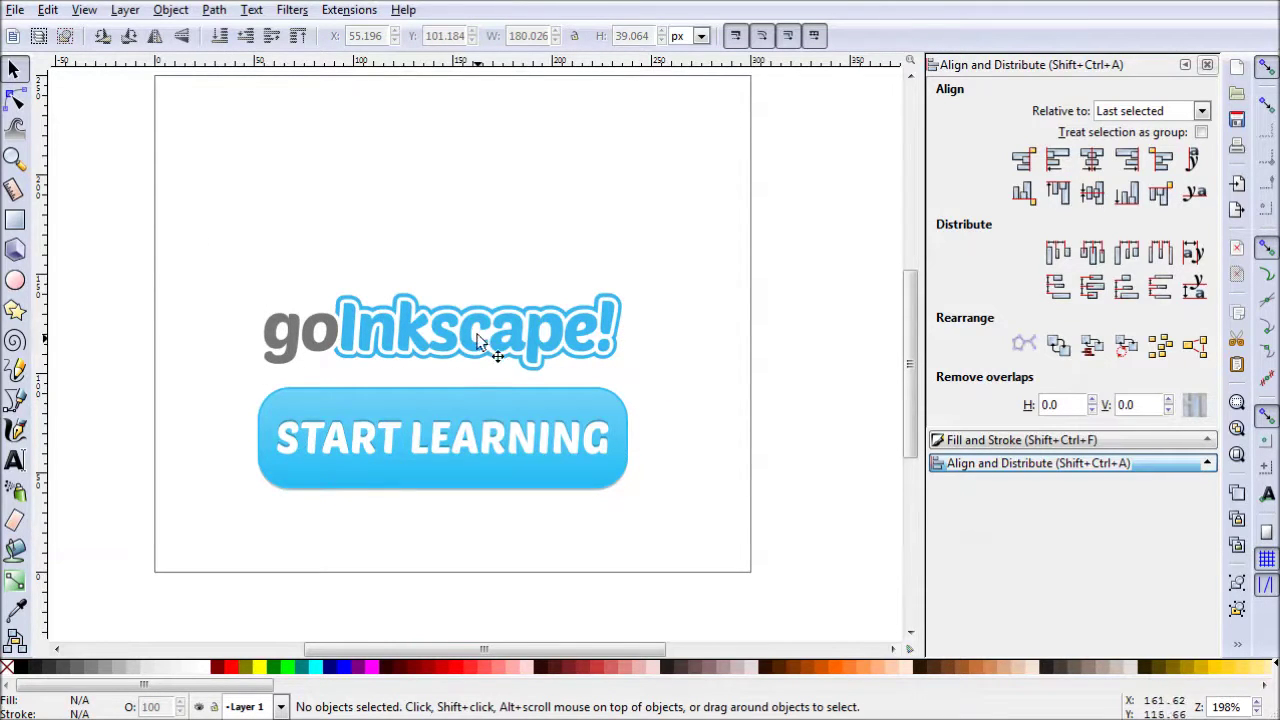
drag(500, 354, 500, 360)
Select the logo and button together, scale them down, and move them lower on the page
click(766, 575)
drag(756, 560, 163, 234)
drag(674, 294, 648, 336)
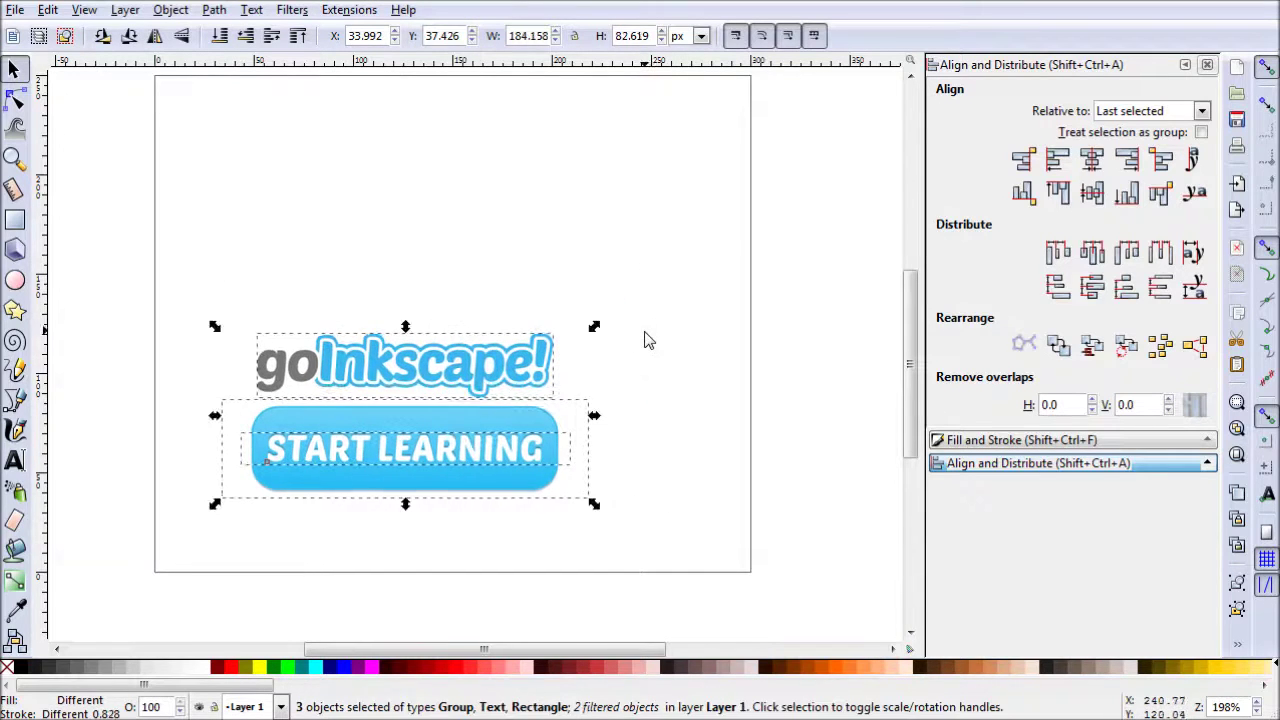
drag(500, 380, 553, 447)
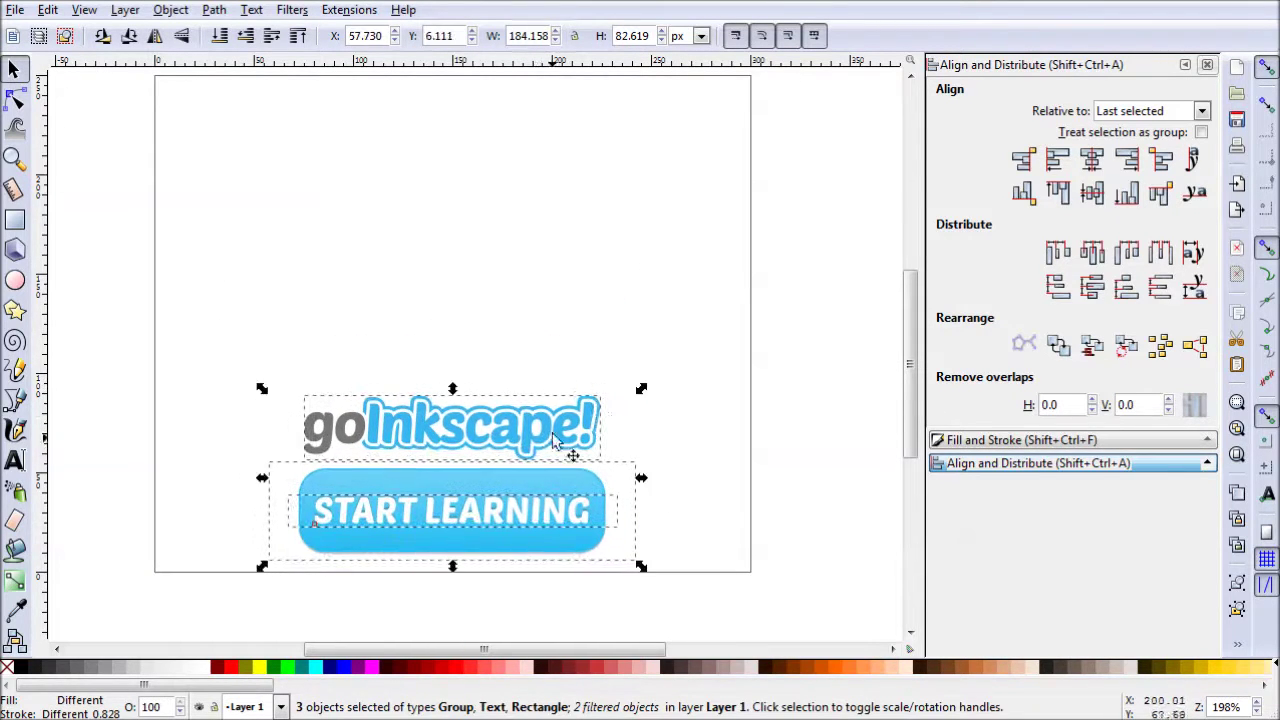
click(656, 318)
drag(650, 290, 666, 324)
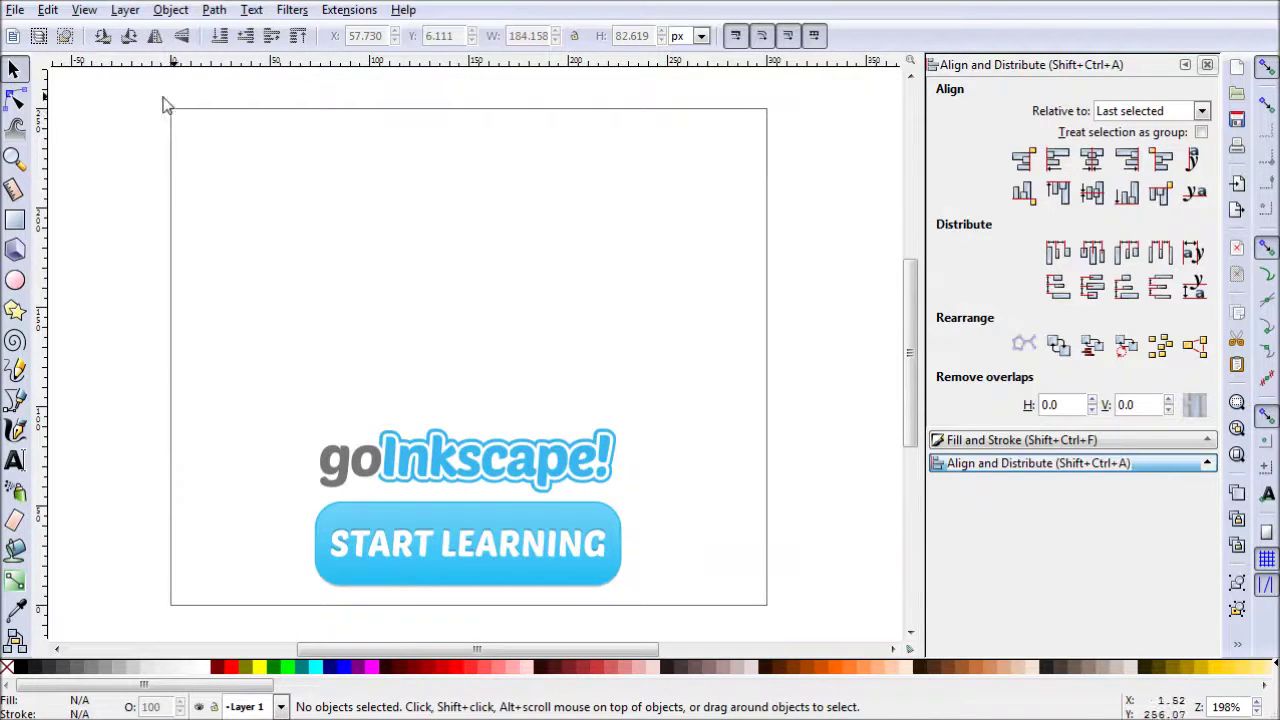
Draw a sharp-cornered rectangle across the page top with a dark grey fill and no stroke
click(16, 221)
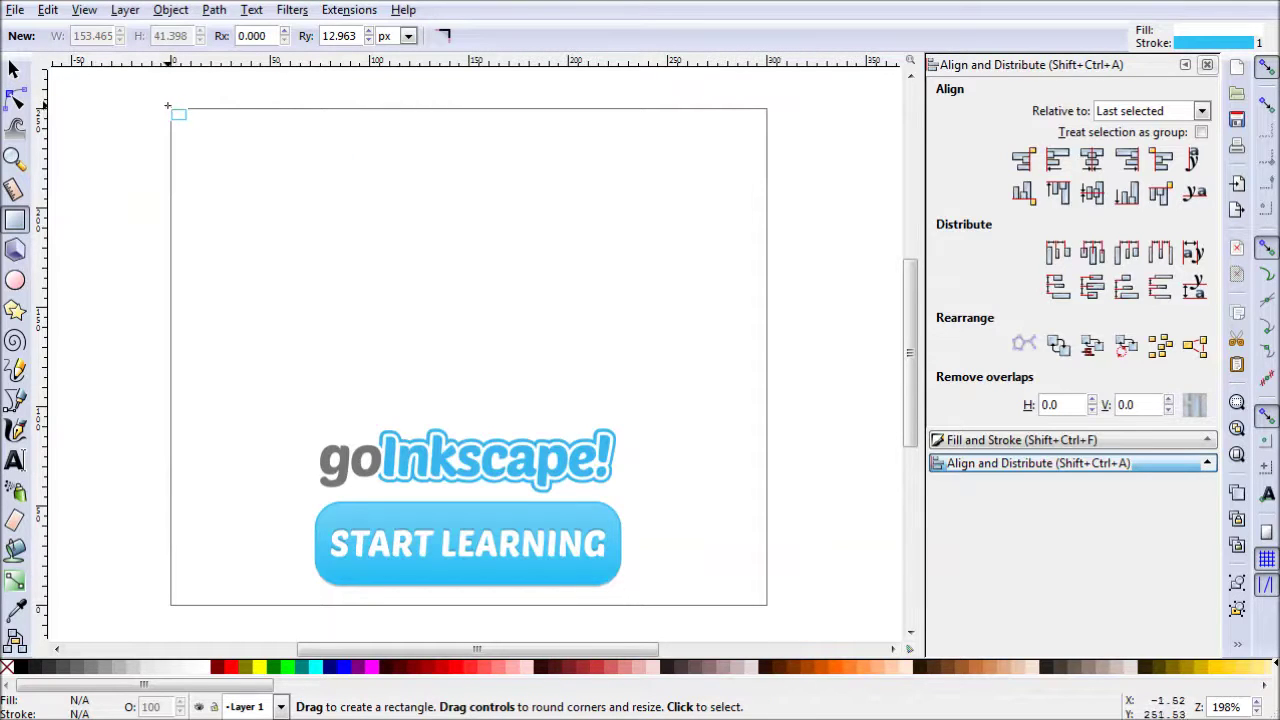
drag(160, 102, 776, 422)
click(459, 36)
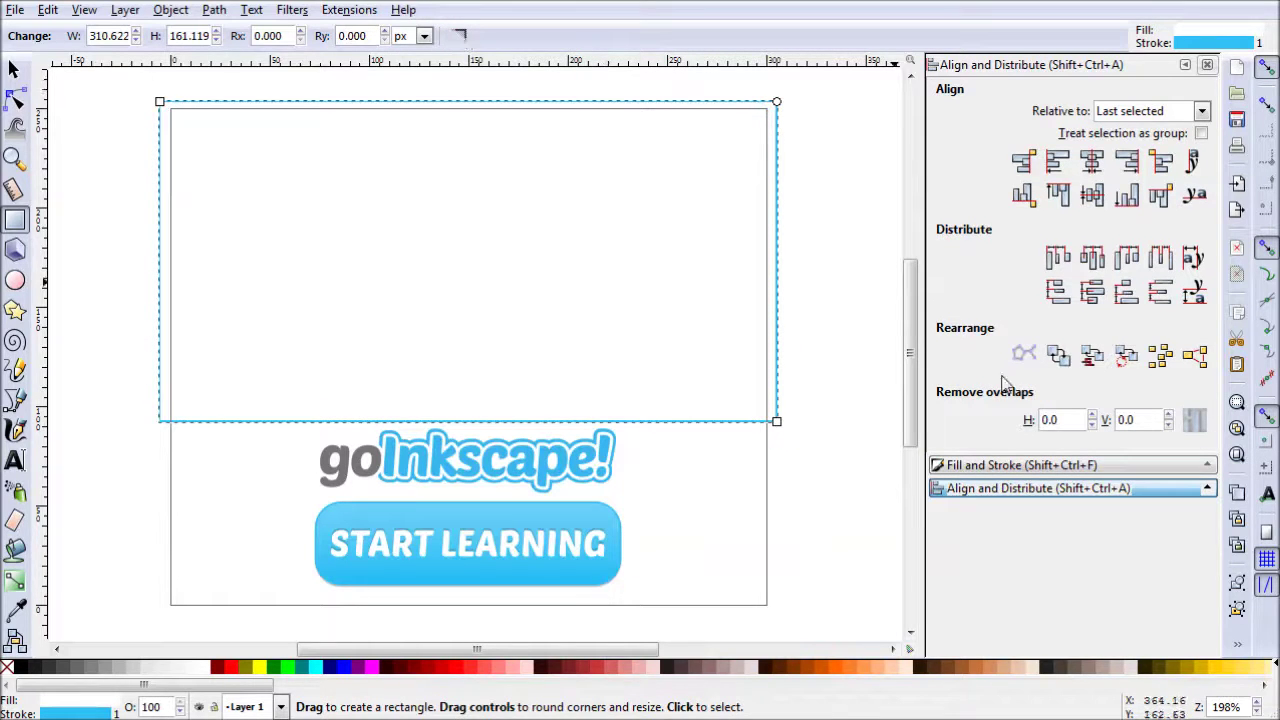
click(1010, 465)
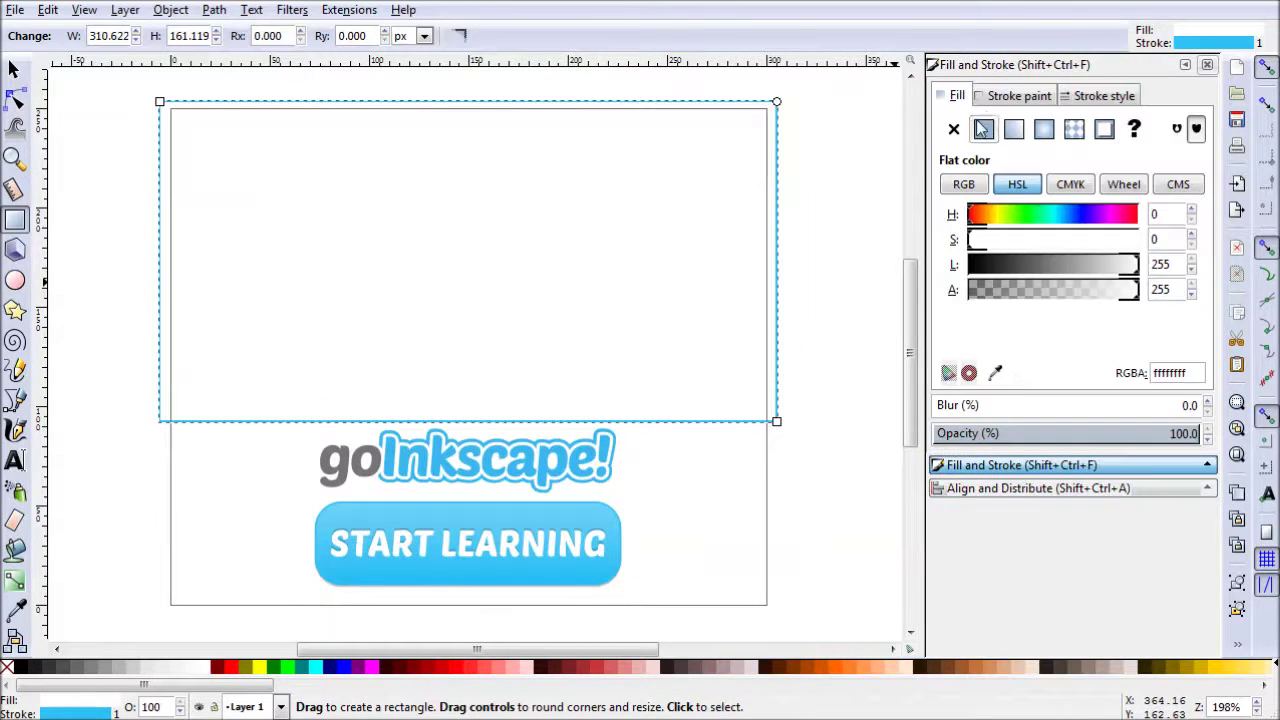
drag(1114, 268, 1006, 278)
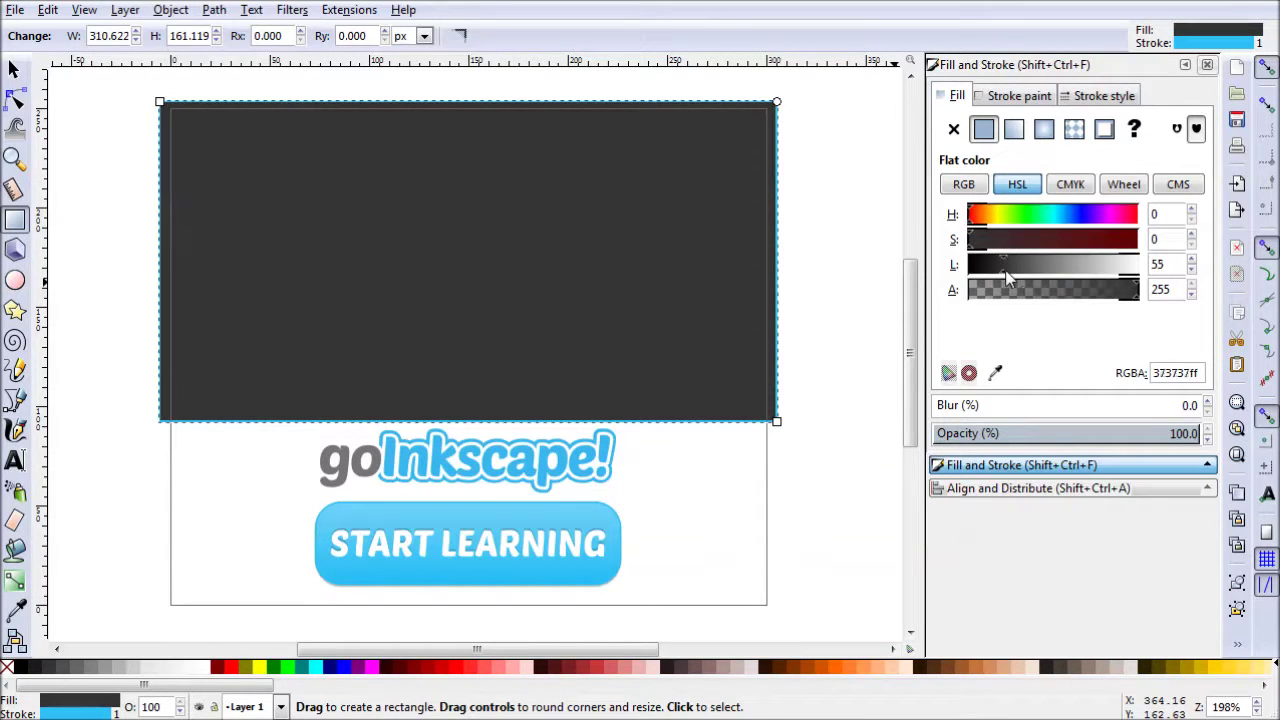
click(1005, 95)
click(953, 129)
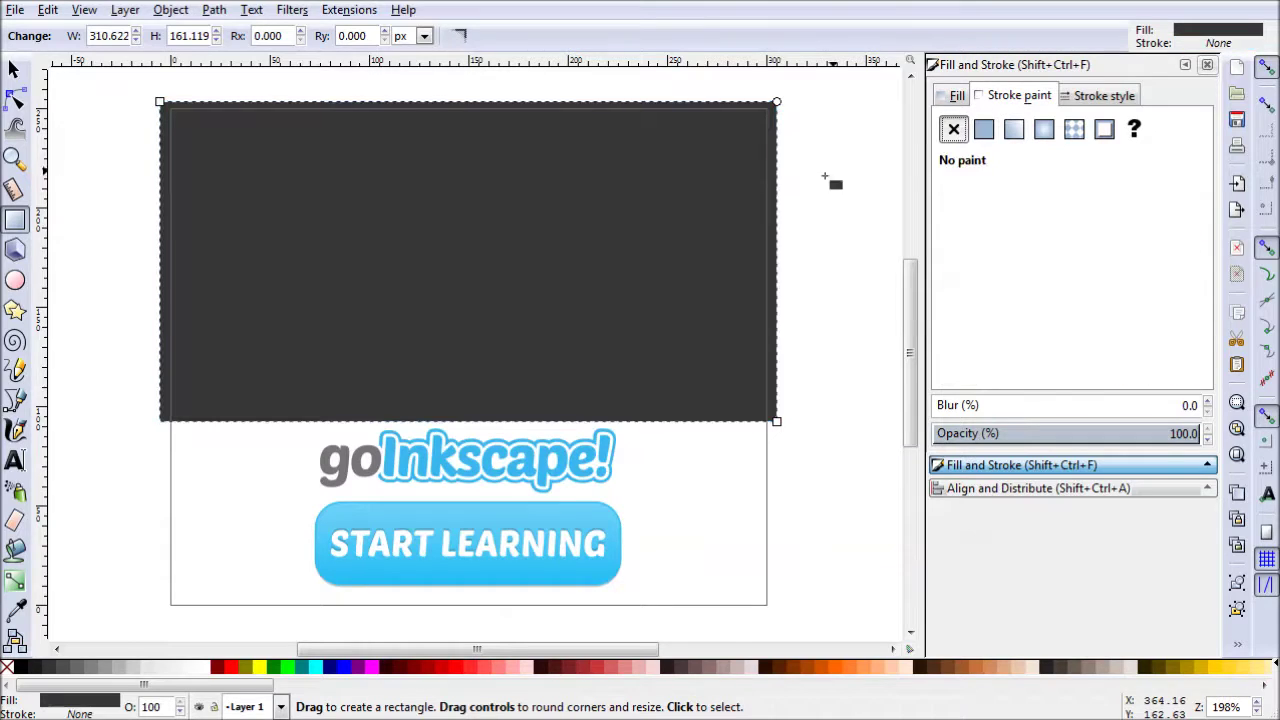
Trim and nudge the panel to fit the page top, keeping dark grey after trying the logo blue
key(s)
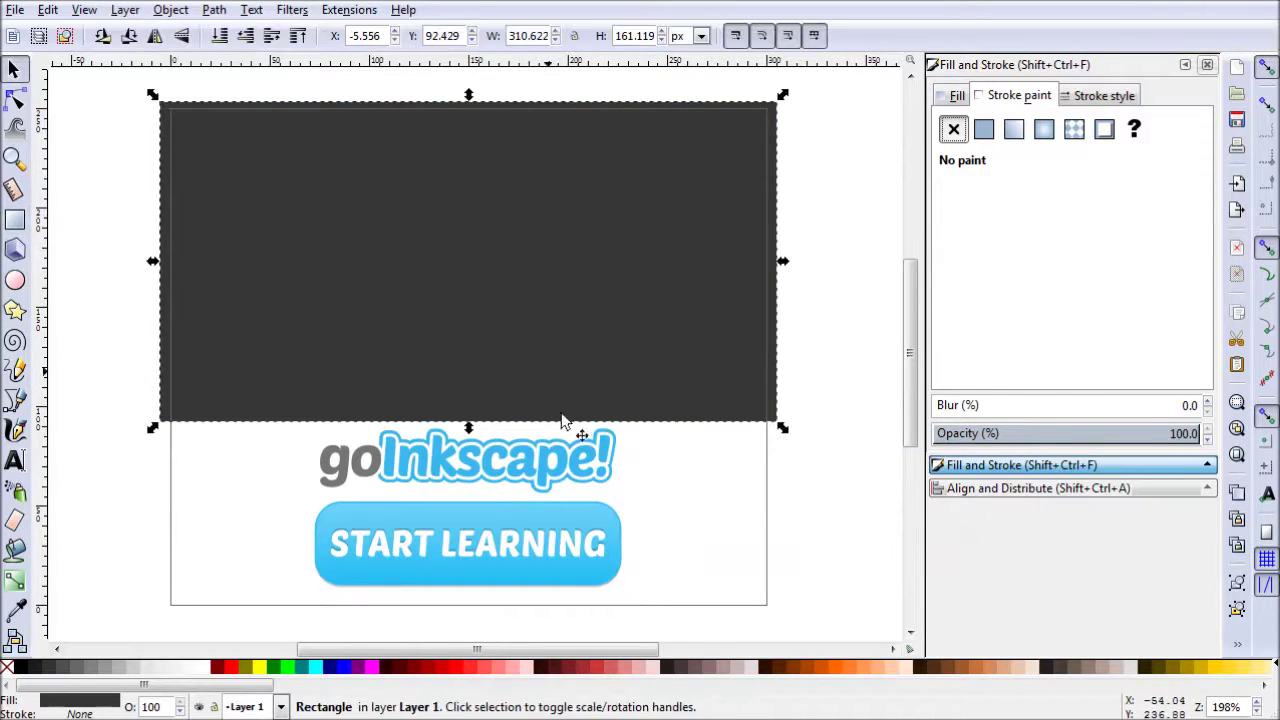
drag(468, 428, 472, 423)
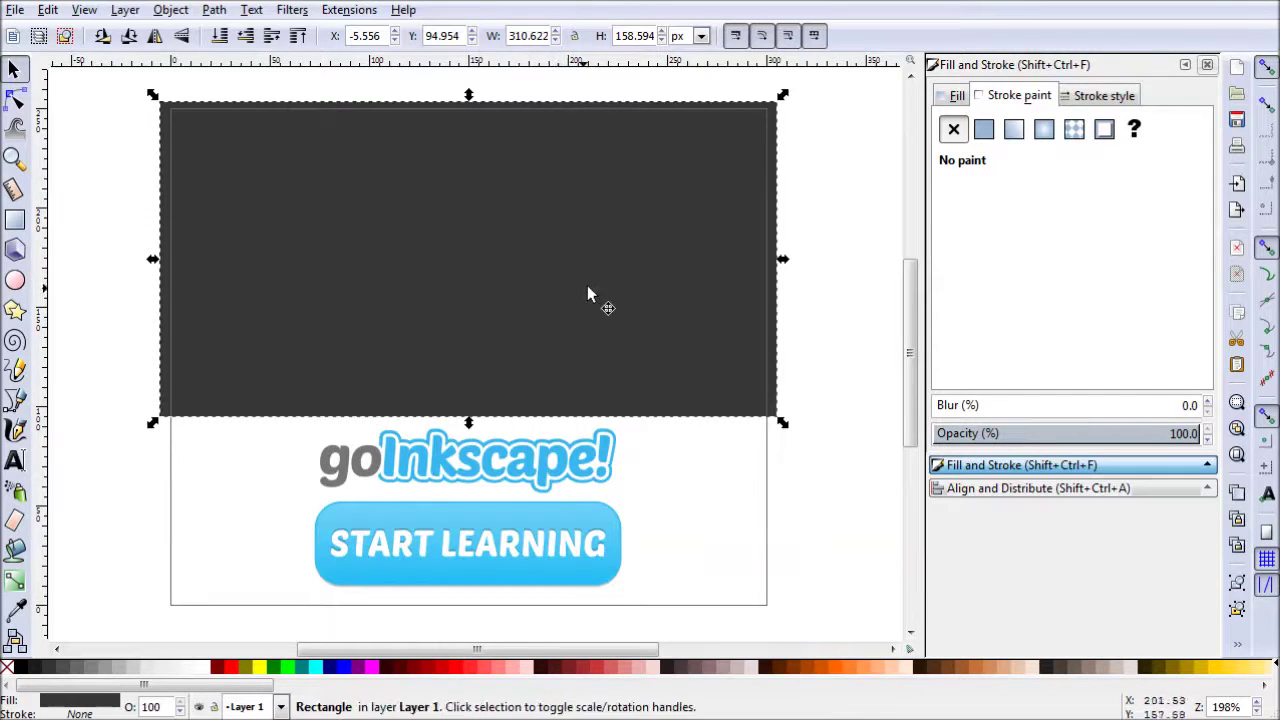
drag(589, 291, 589, 296)
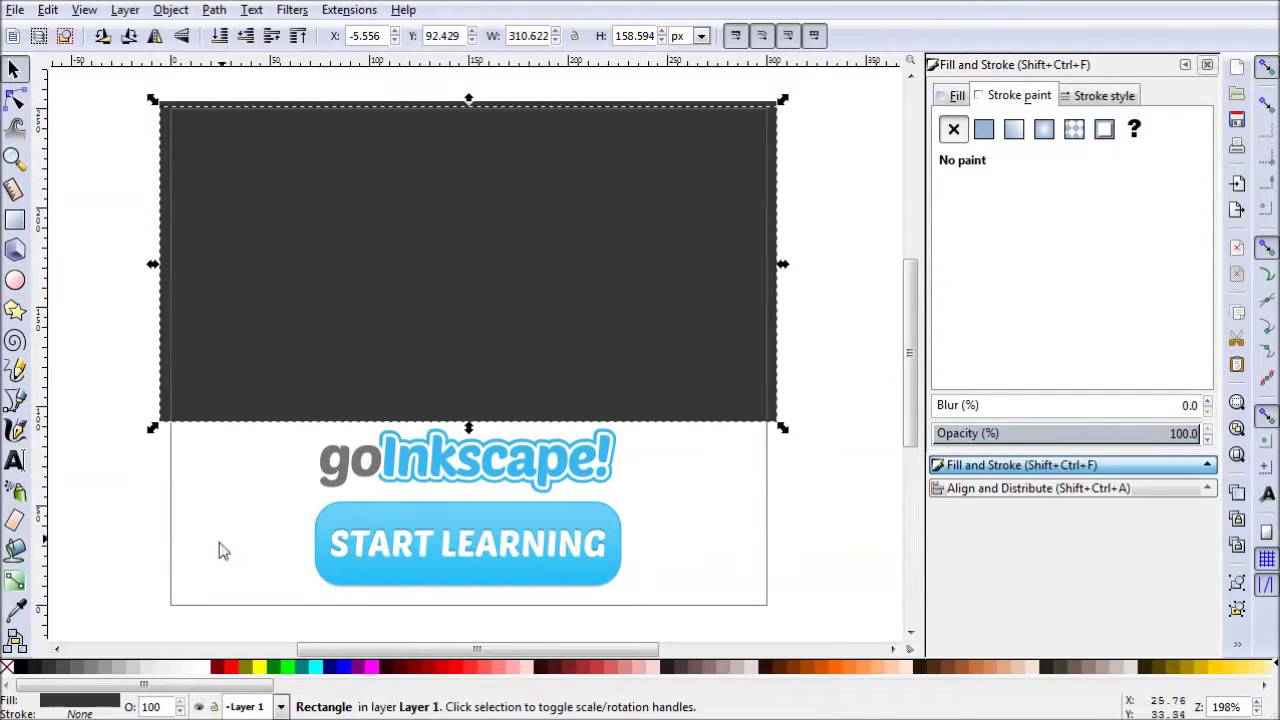
click(15, 609)
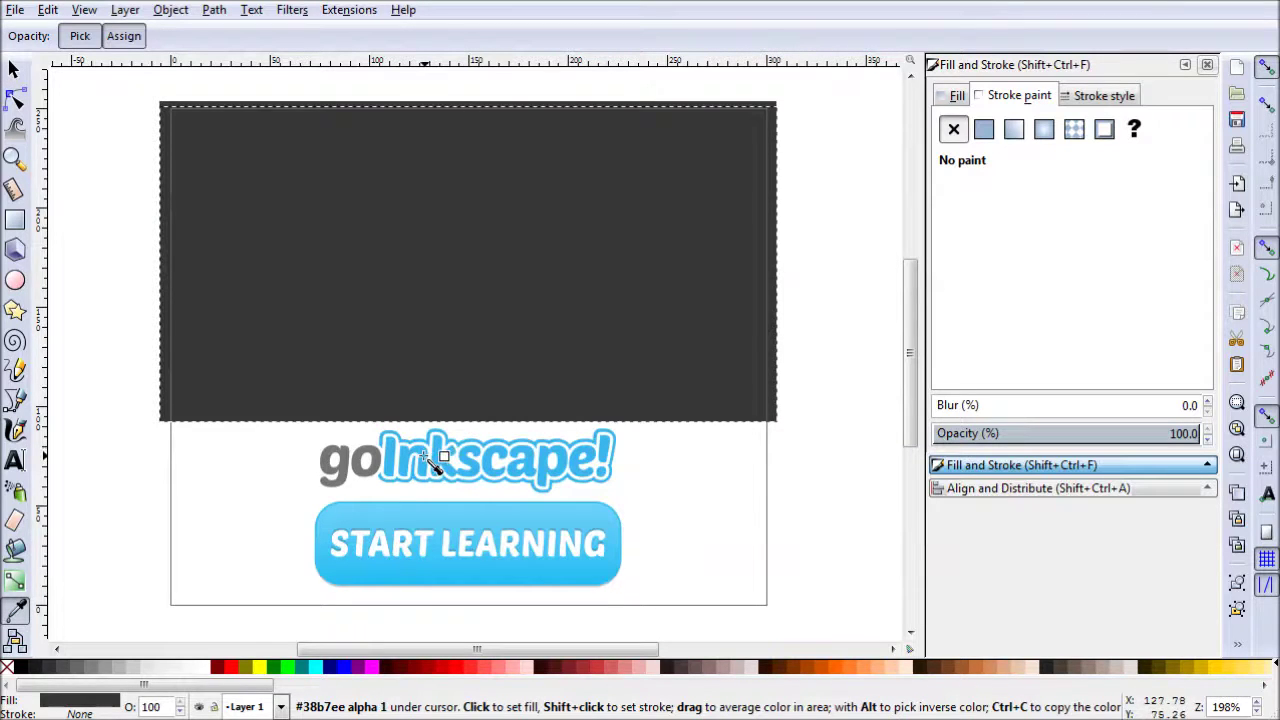
click(424, 456)
click(14, 68)
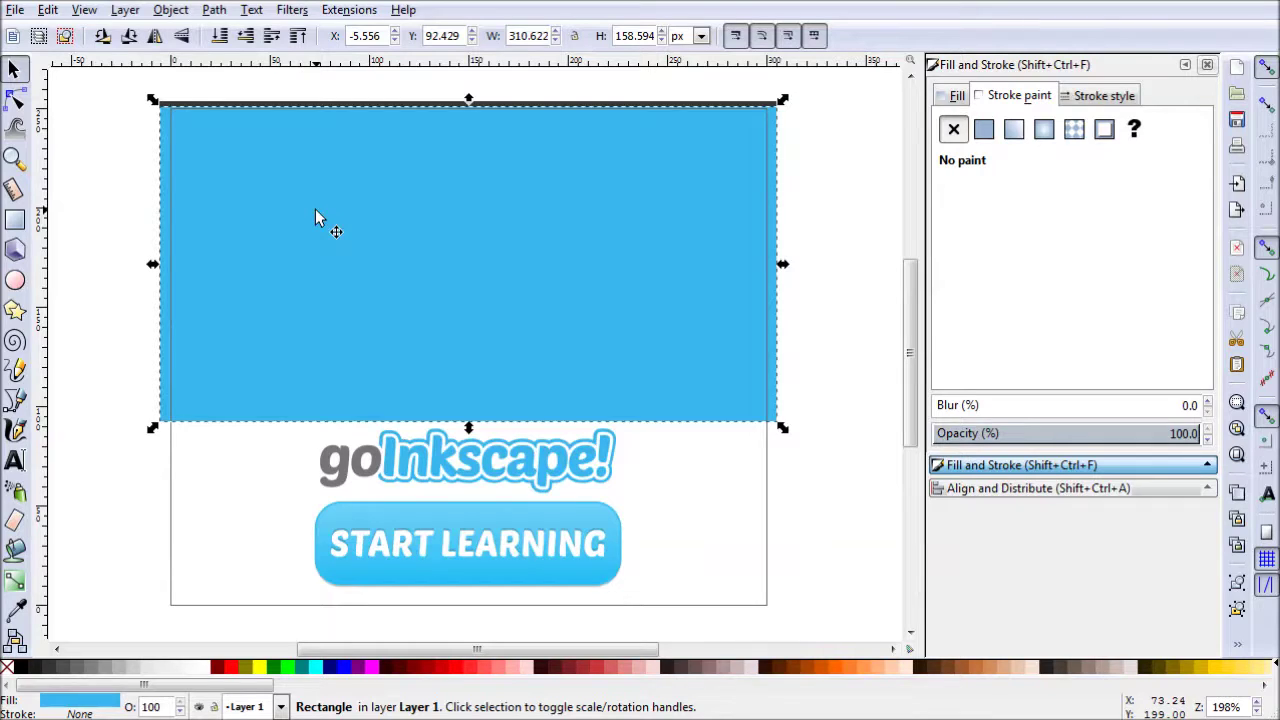
key(ctrl+z)
click(807, 498)
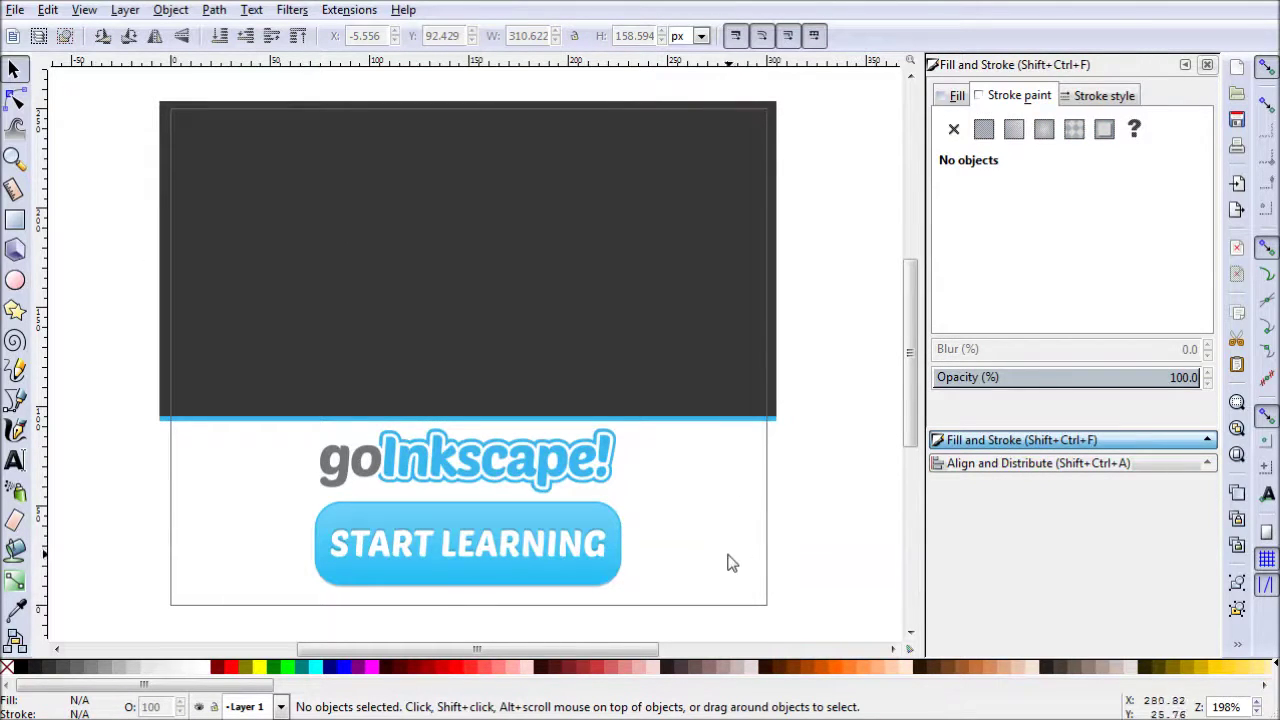
scroll(750, 550, down, 1)
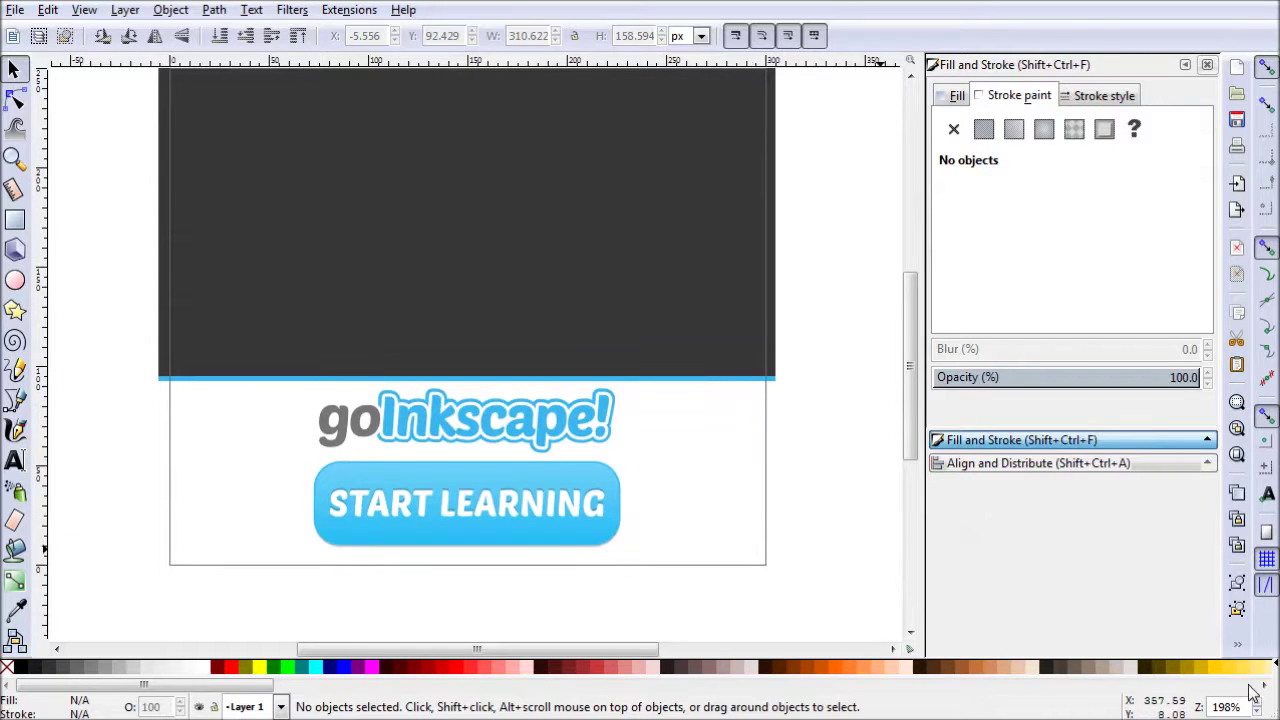
Zoom to 100% and group the logo with the START LEARNING button
text(100)
key(Return)
scroll(686, 451, up, 1)
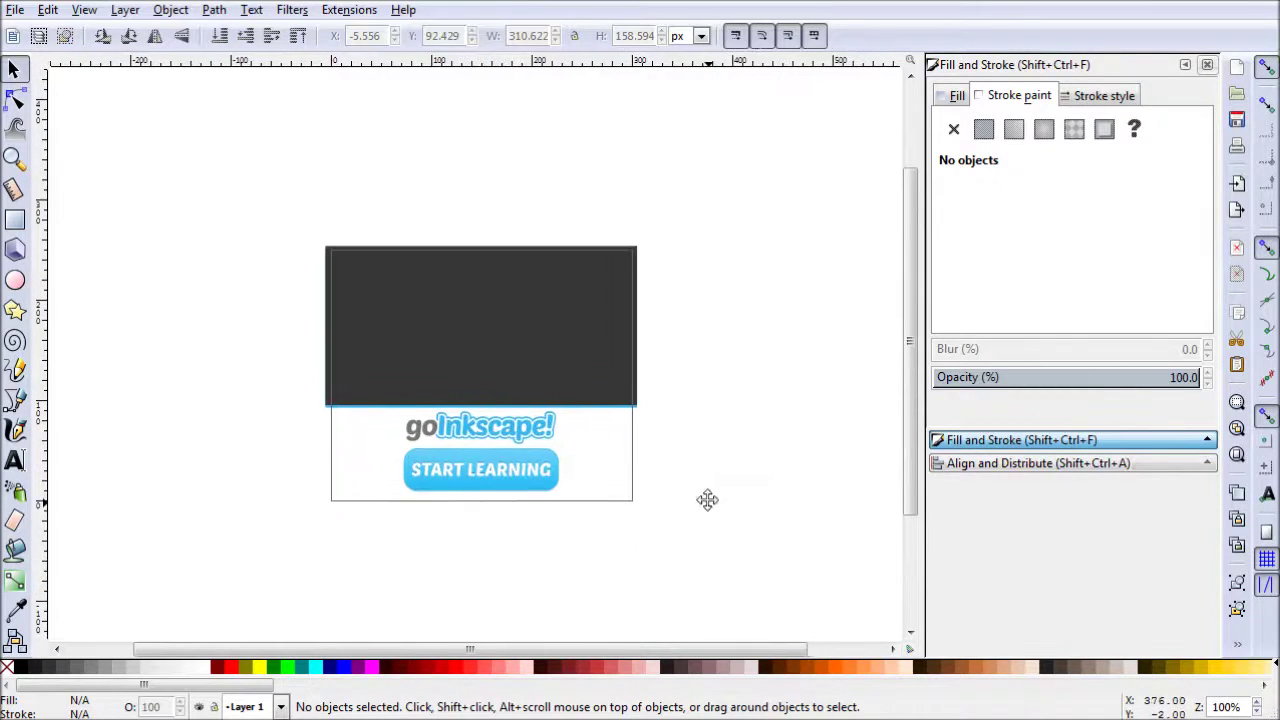
drag(634, 406, 362, 566)
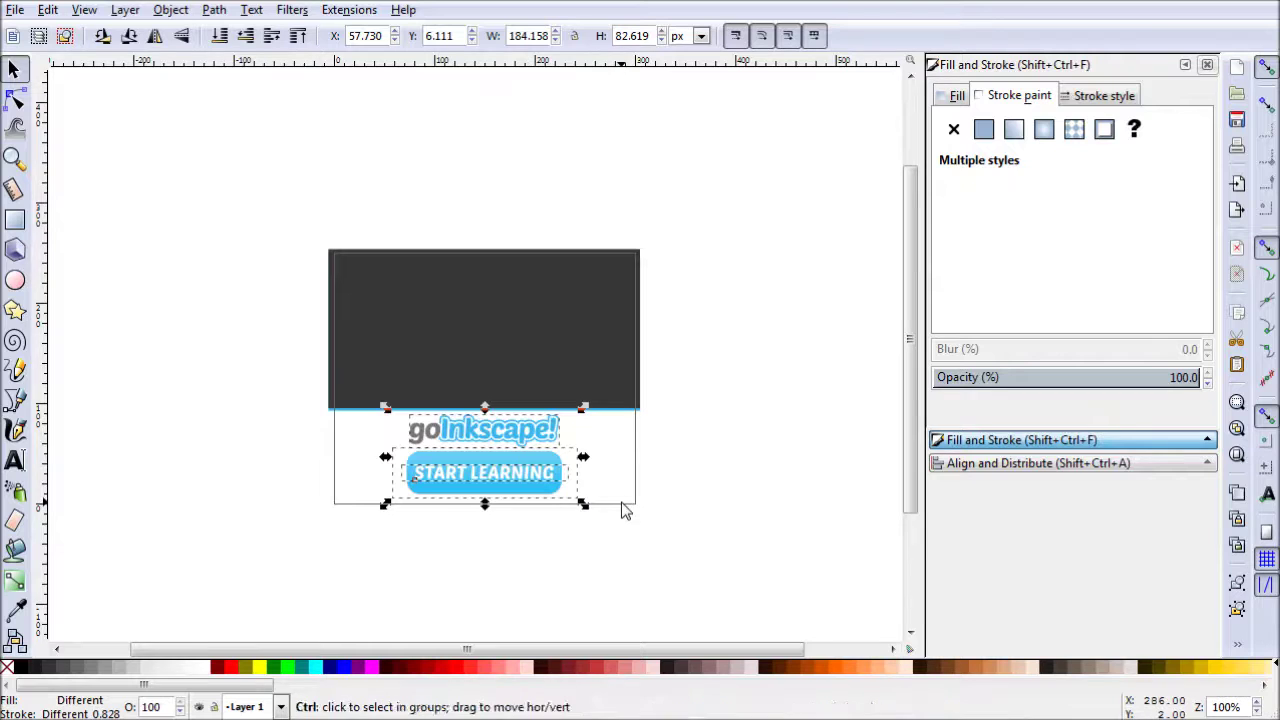
key(ctrl+g)
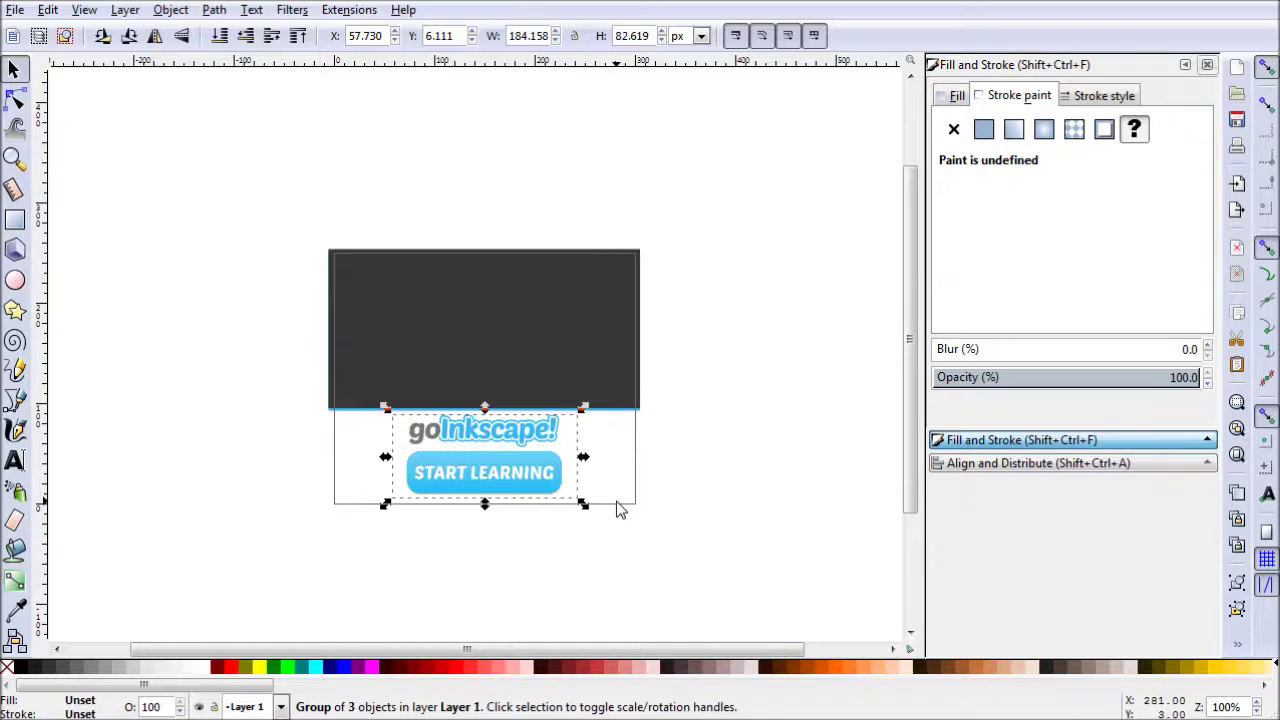
Shrink the group proportionally to 170.784 × 76.619 px and nudge it below the dark panel
click(688, 558)
drag(548, 477, 543, 482)
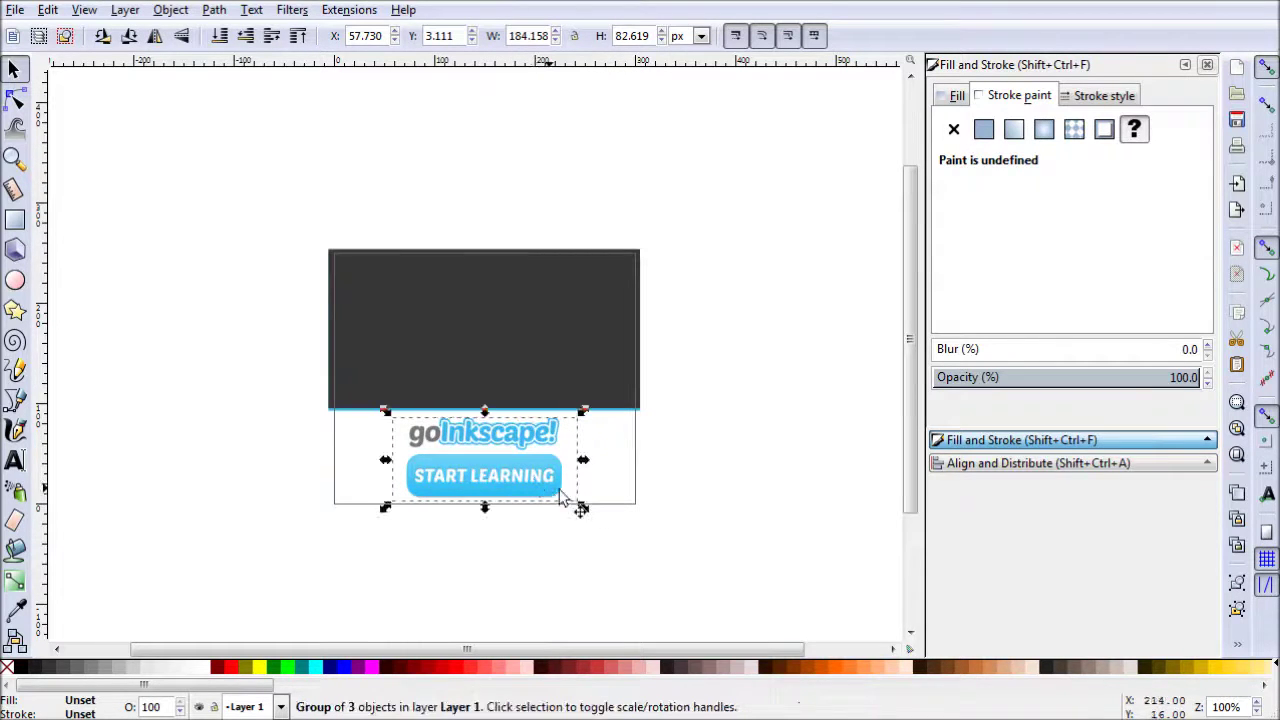
key(ctrl)
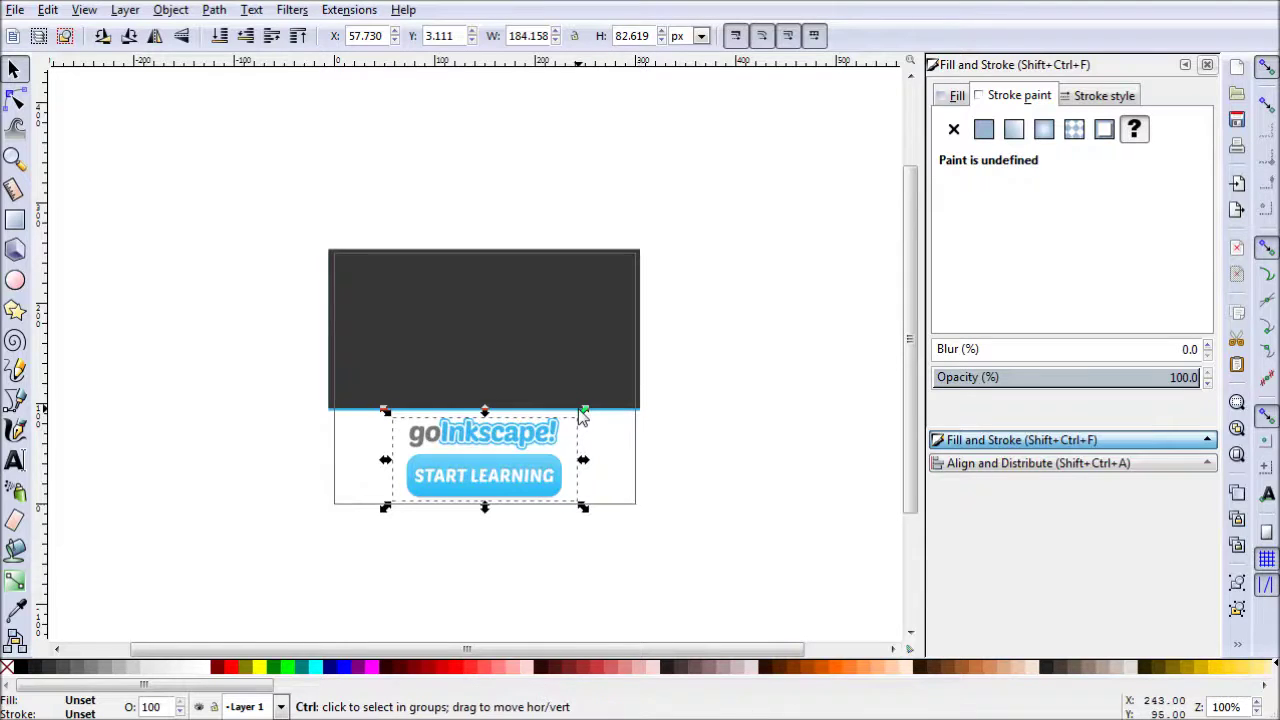
drag(588, 411, 578, 424)
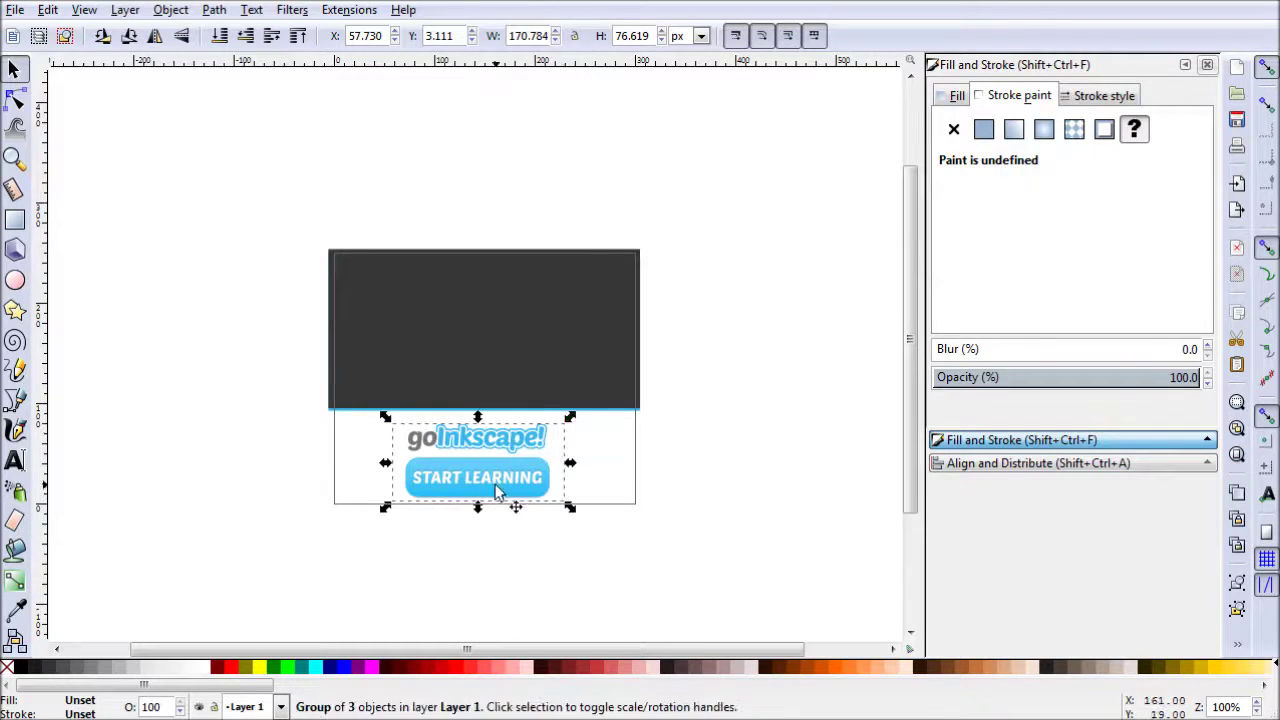
drag(500, 491, 510, 486)
click(715, 528)
key(alt)
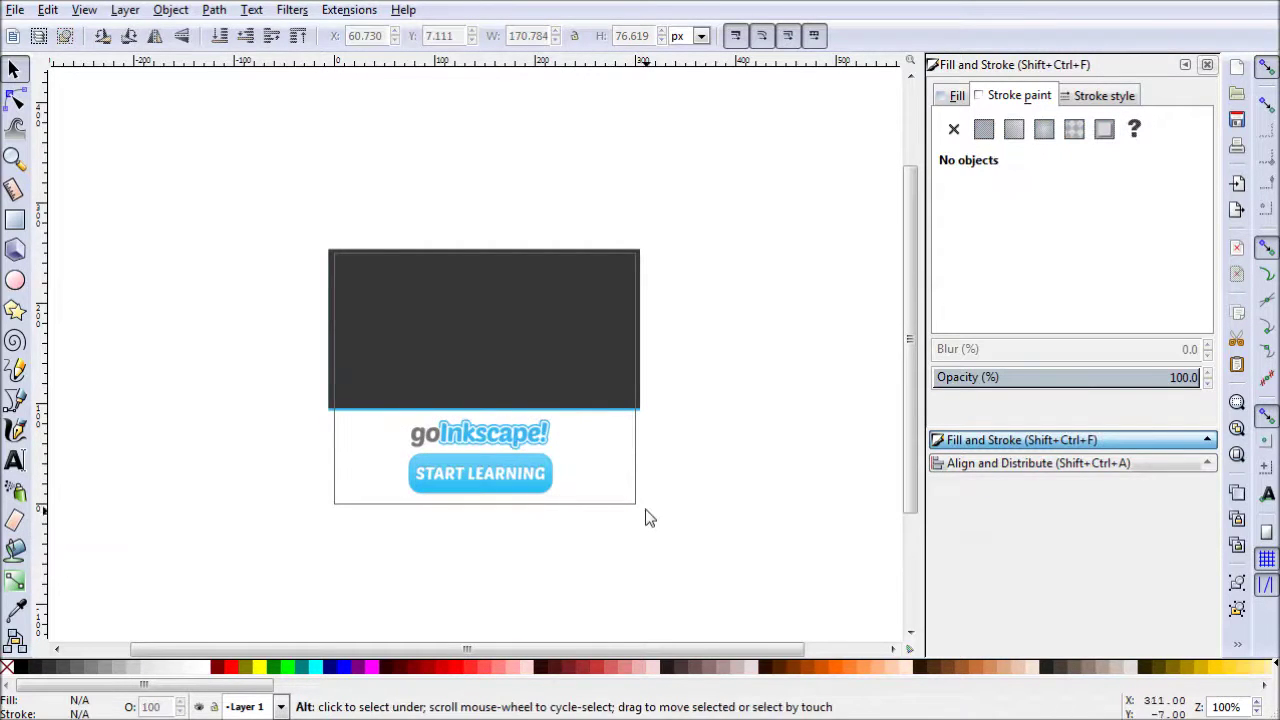
Type 'Inkscape is' on the dark panel, then shrink it and shift it left
click(15, 461)
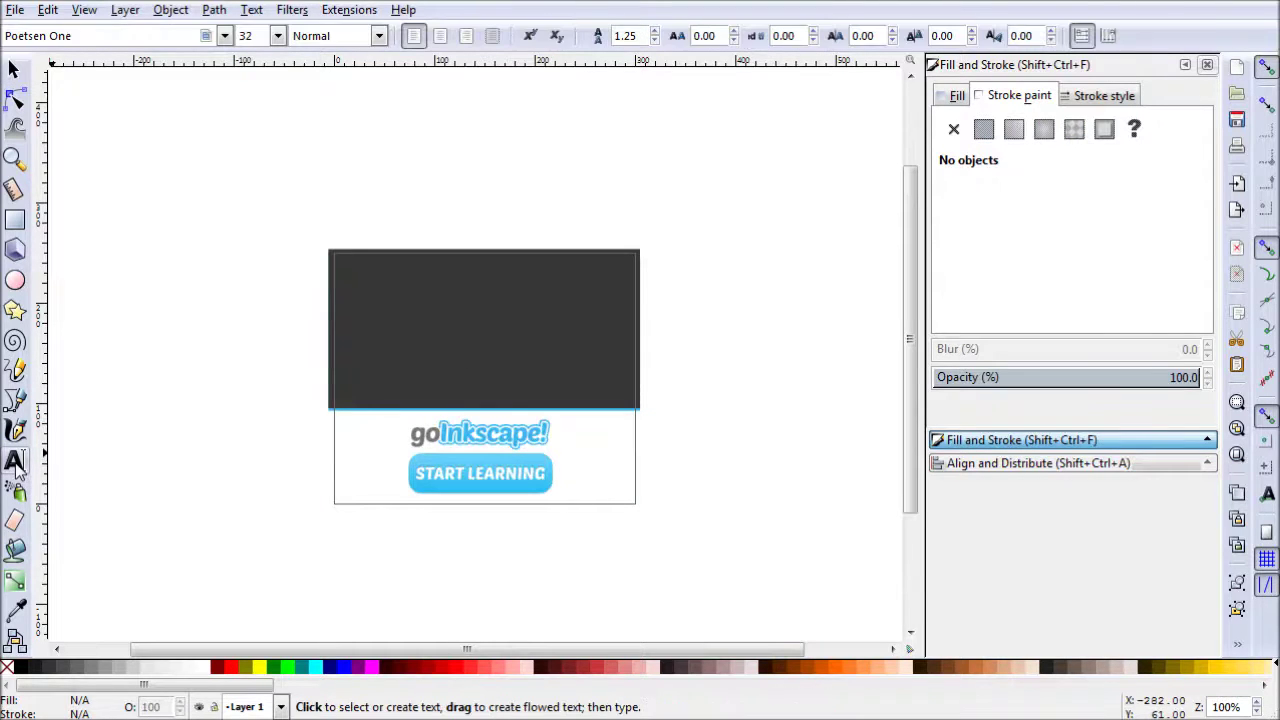
click(398, 288)
text(Inkscape is)
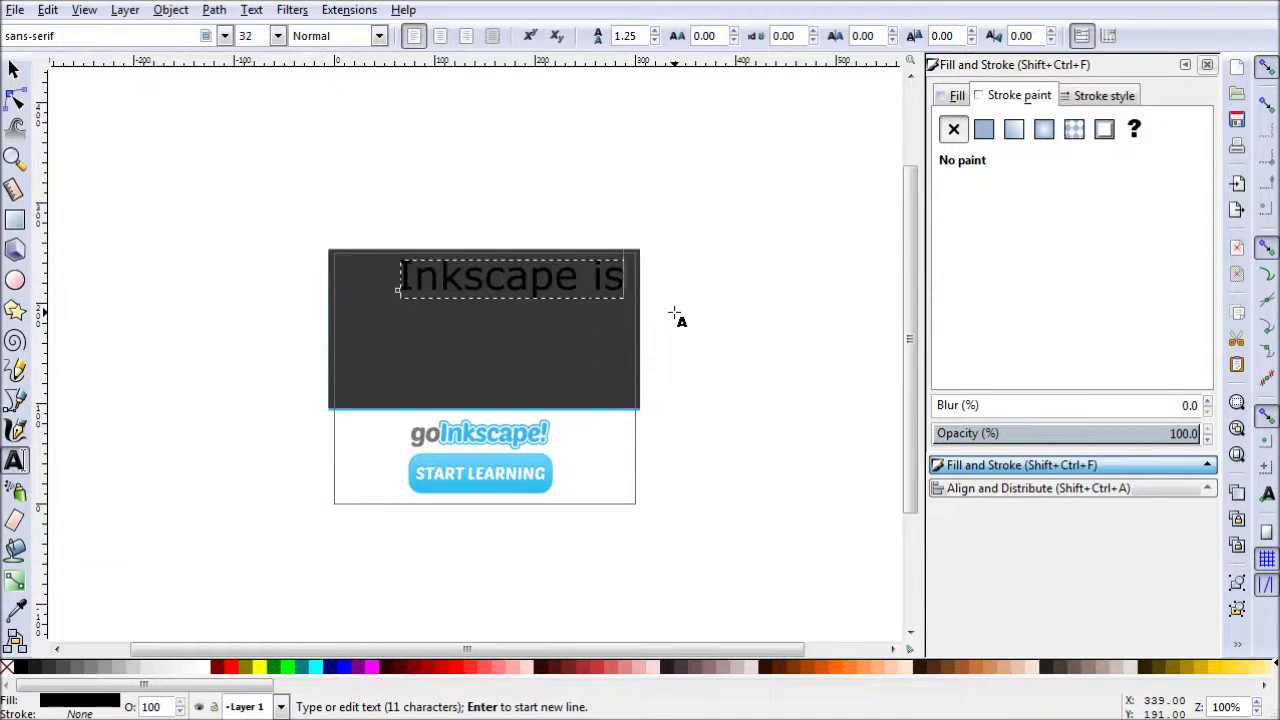
key(F1)
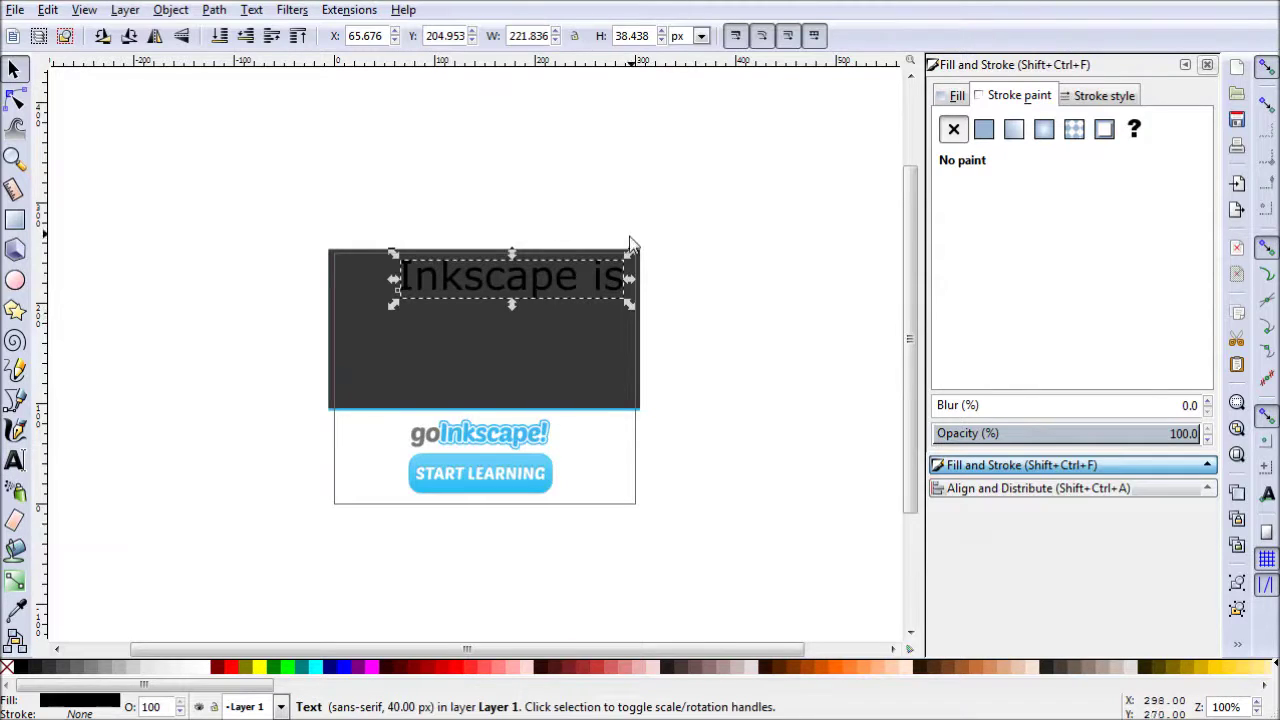
drag(630, 252, 491, 291)
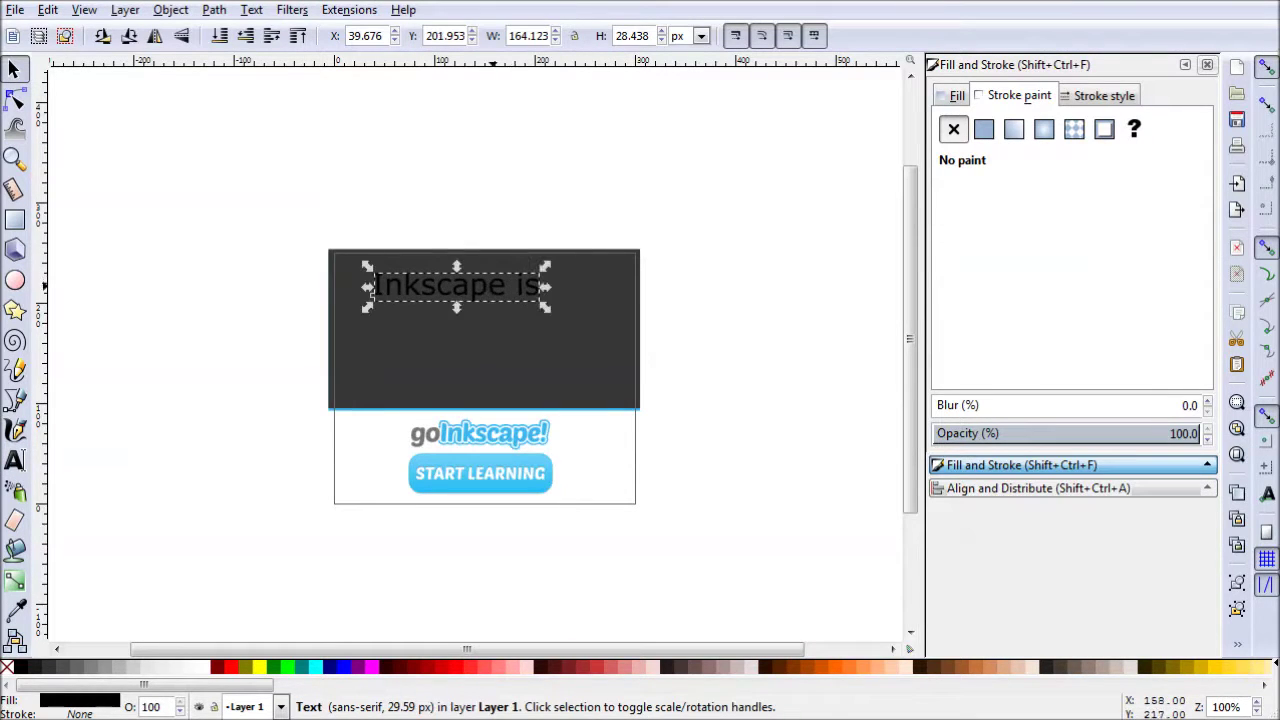
Set the headline in Poetsen One, colour it light grey (d0d0d0), reposition and duplicate it
click(15, 460)
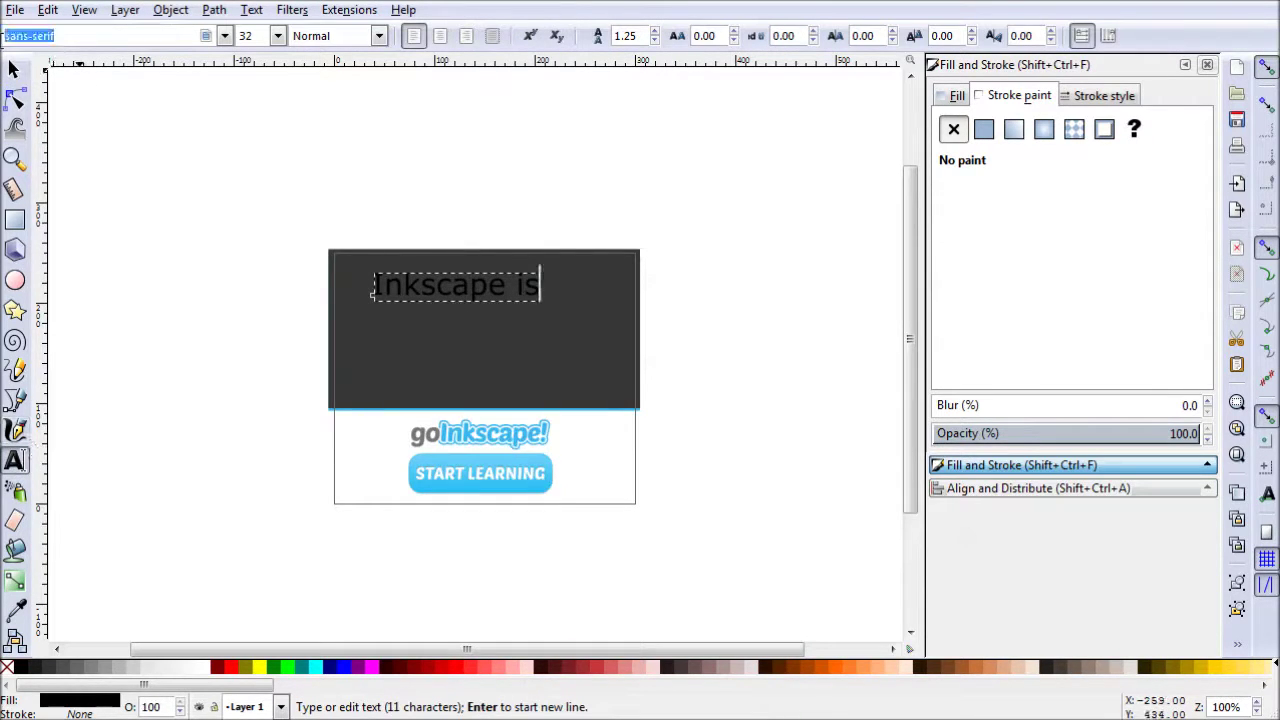
text(poet)
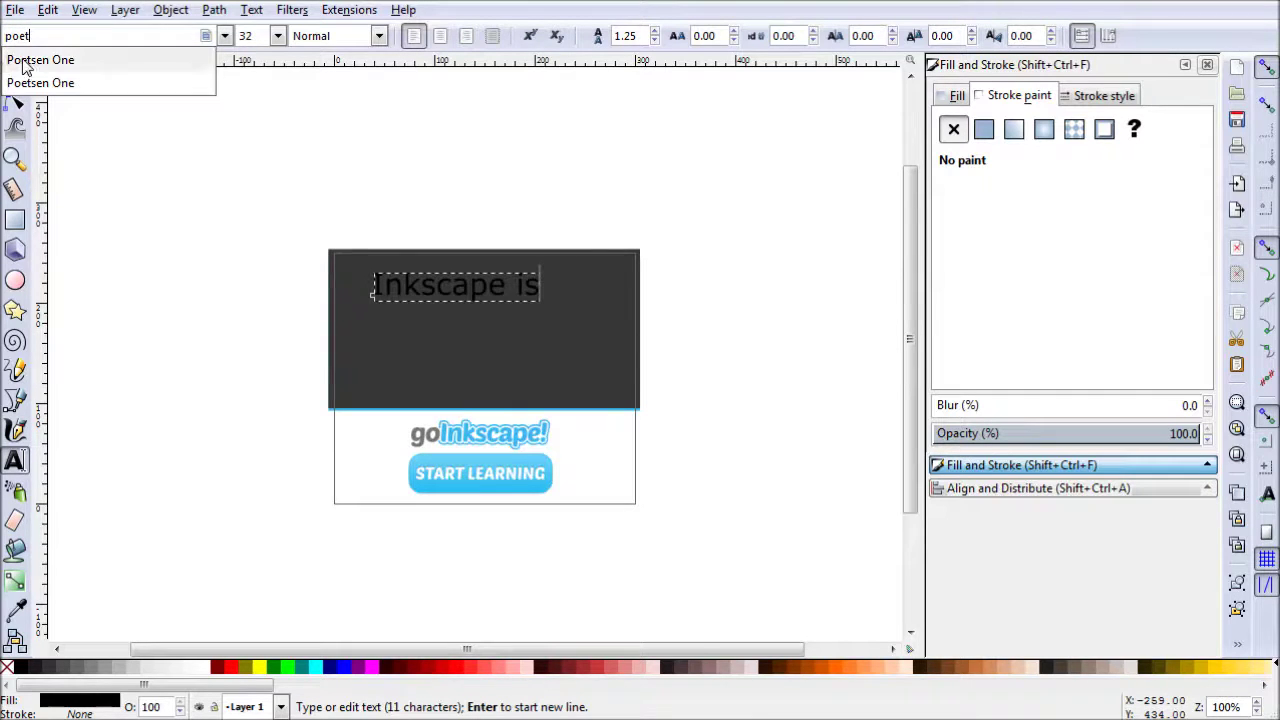
click(10, 66)
click(12, 68)
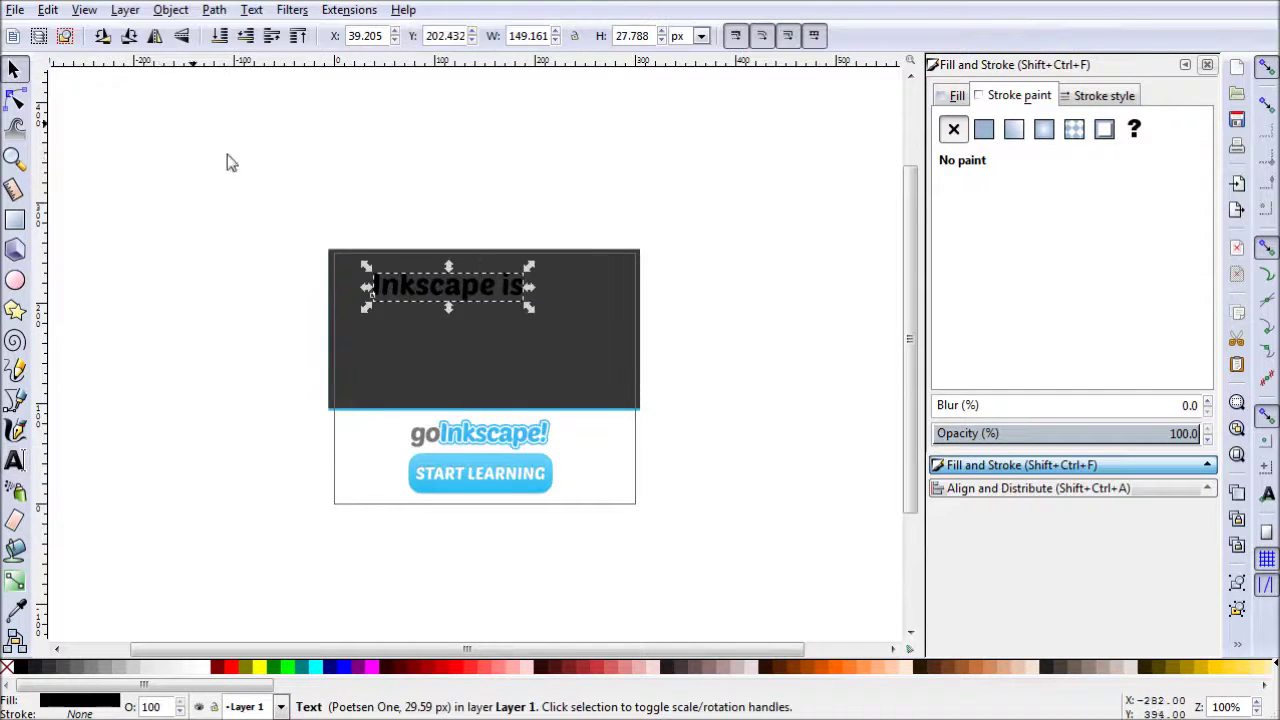
click(962, 96)
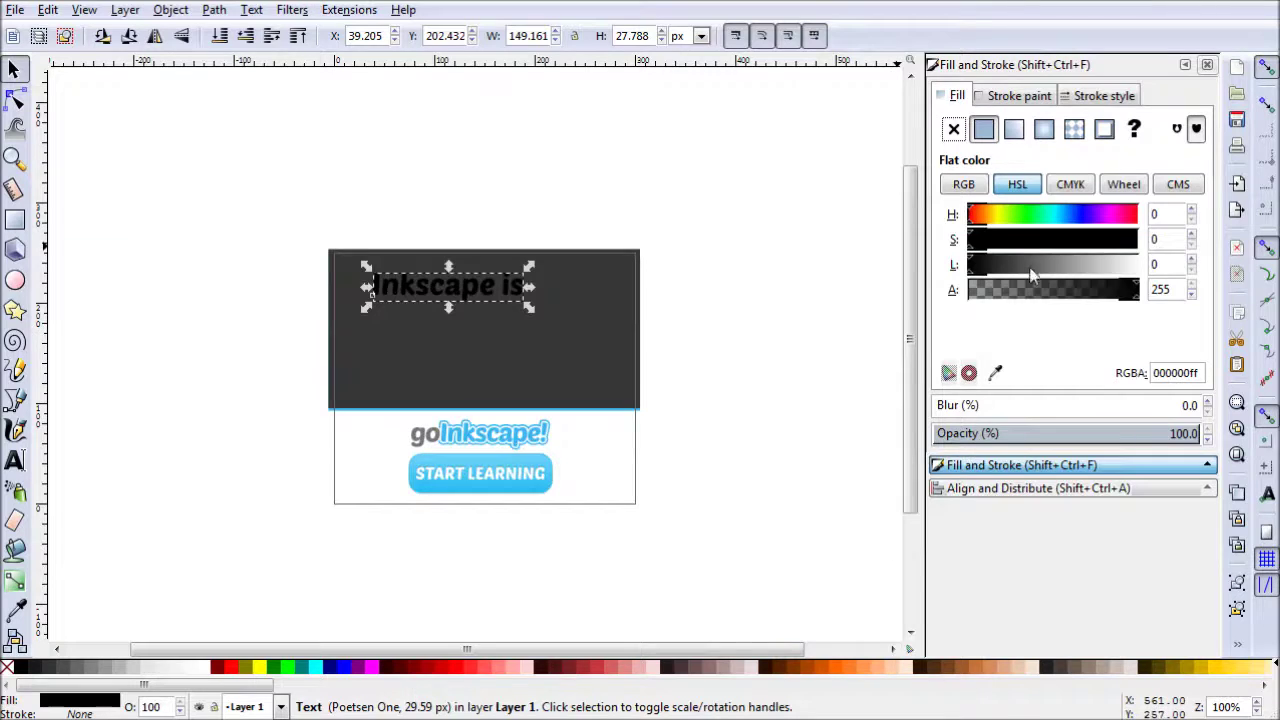
drag(1033, 275, 1110, 278)
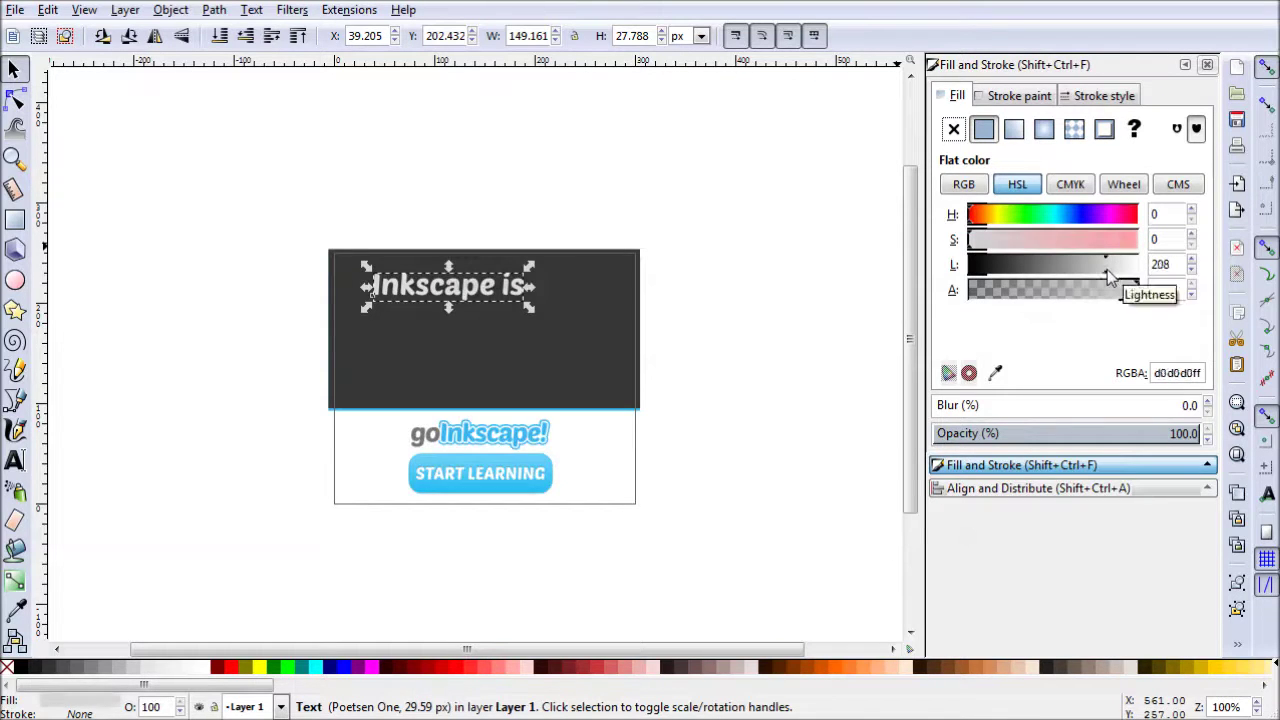
click(407, 310)
drag(471, 294, 577, 300)
key(ctrl+d)
Retype the copy as 'FREE' and colour it the logo's blue (38b7ee)
double_click(591, 297)
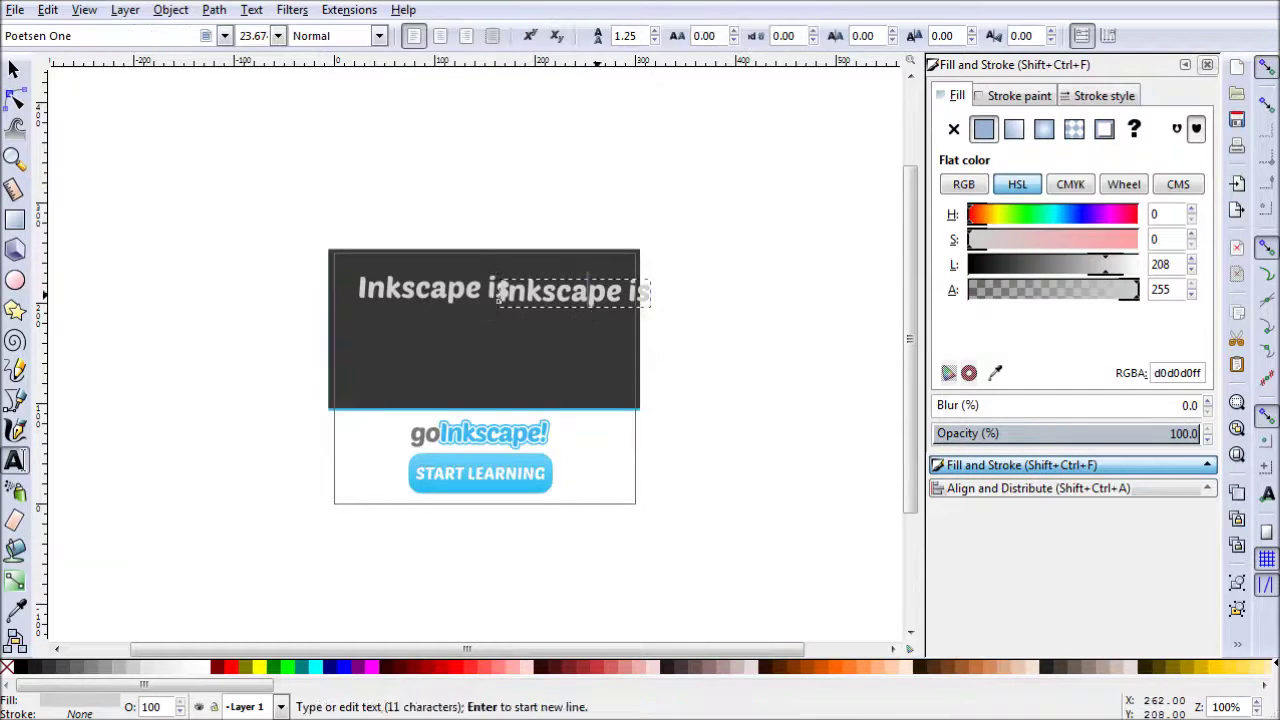
key(ctrl+a)
text(FREE)
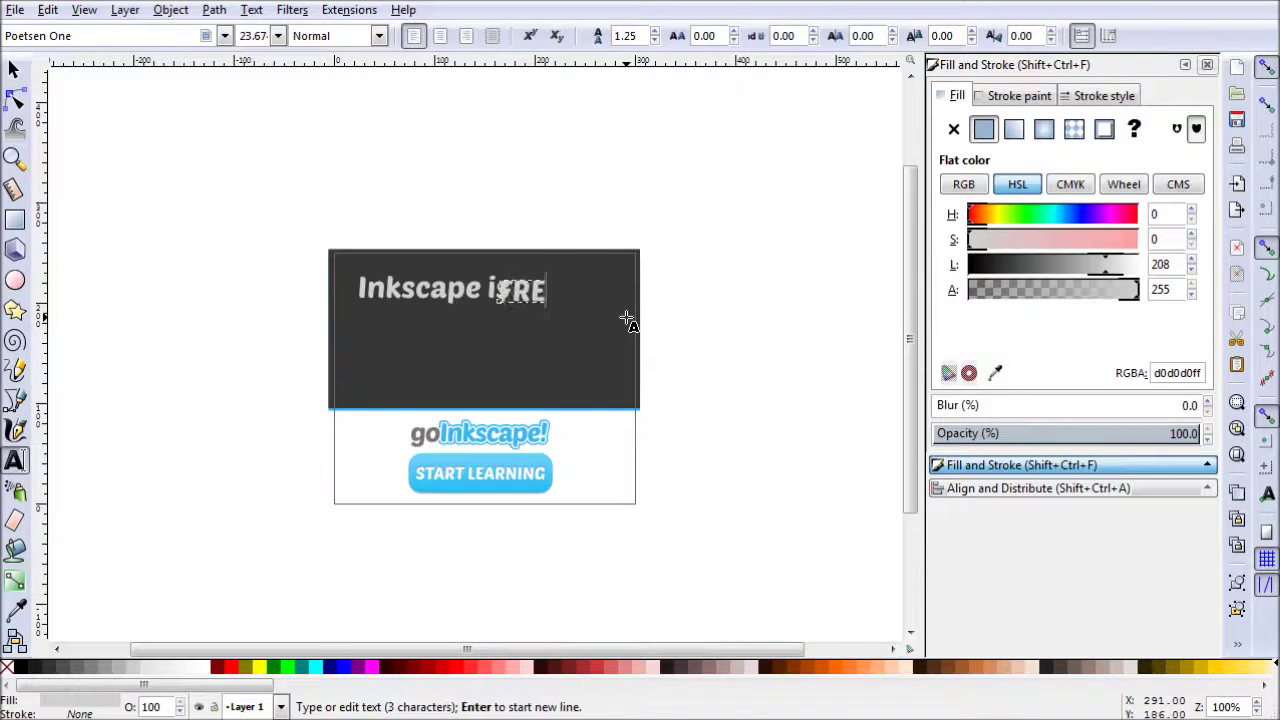
click(15, 610)
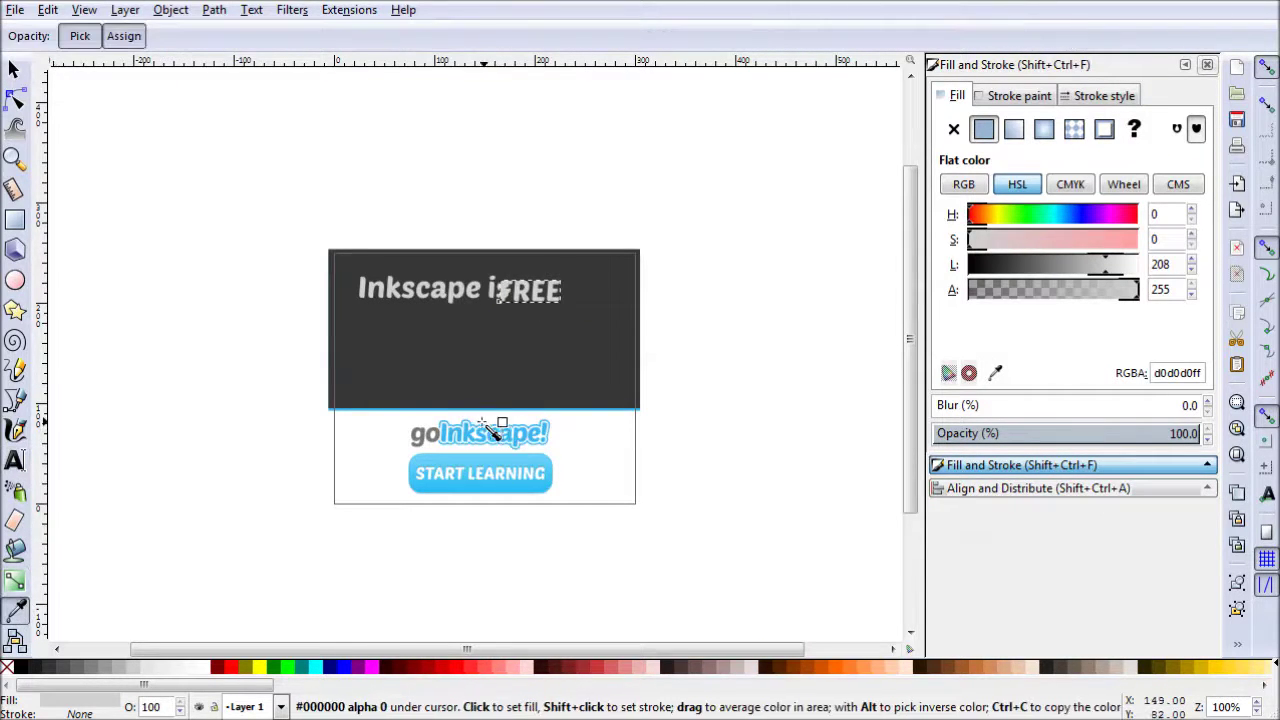
click(480, 433)
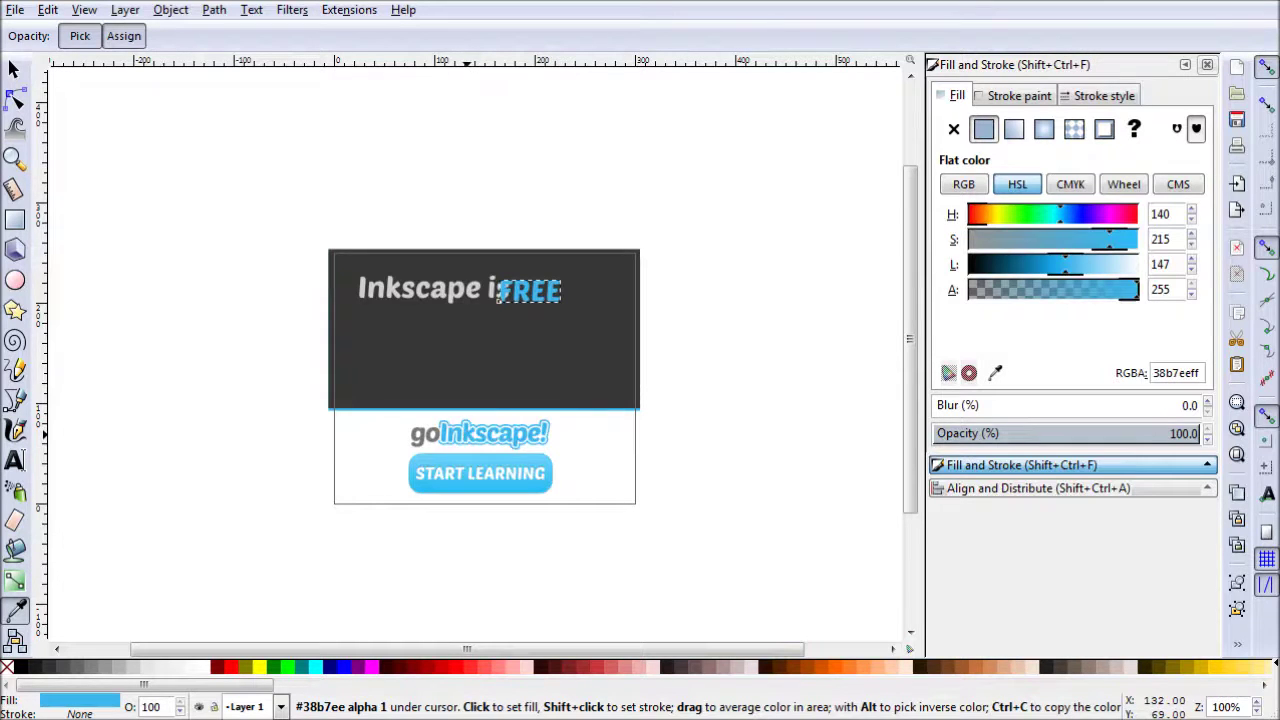
click(14, 68)
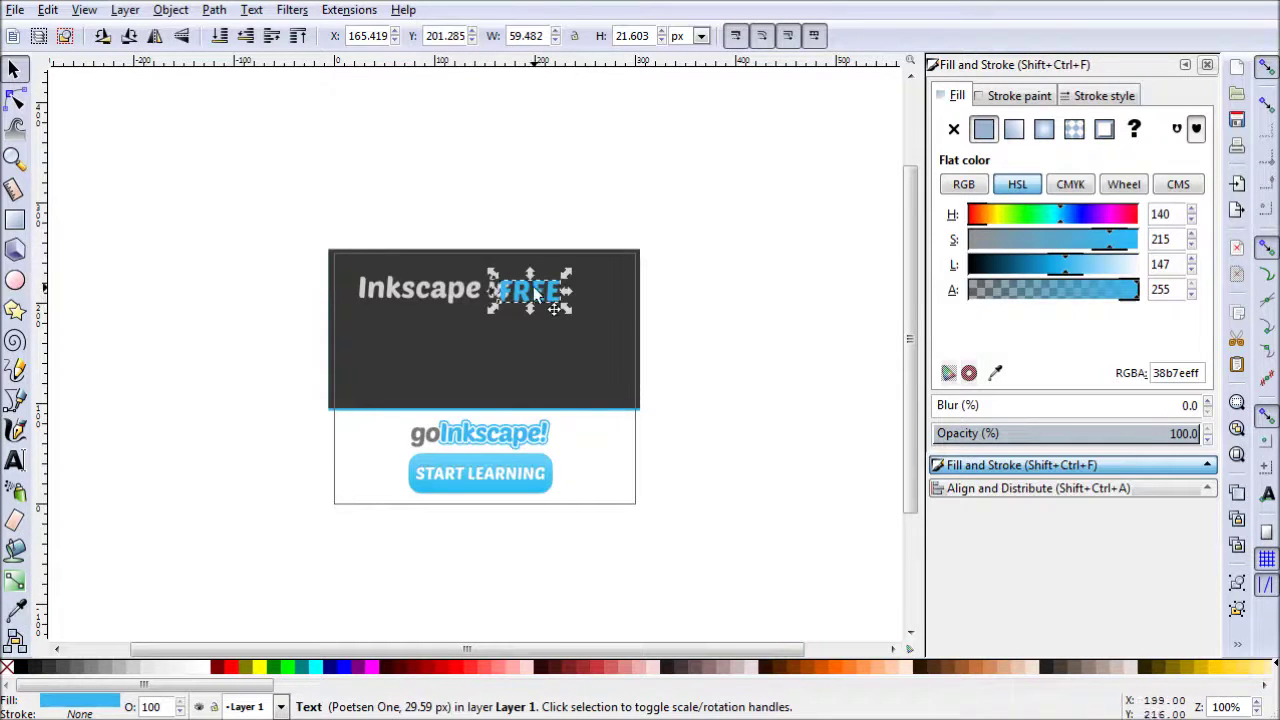
Place FREE below the headline and enlarge 'Inkscape is' slightly
drag(535, 290, 438, 340)
drag(495, 303, 540, 292)
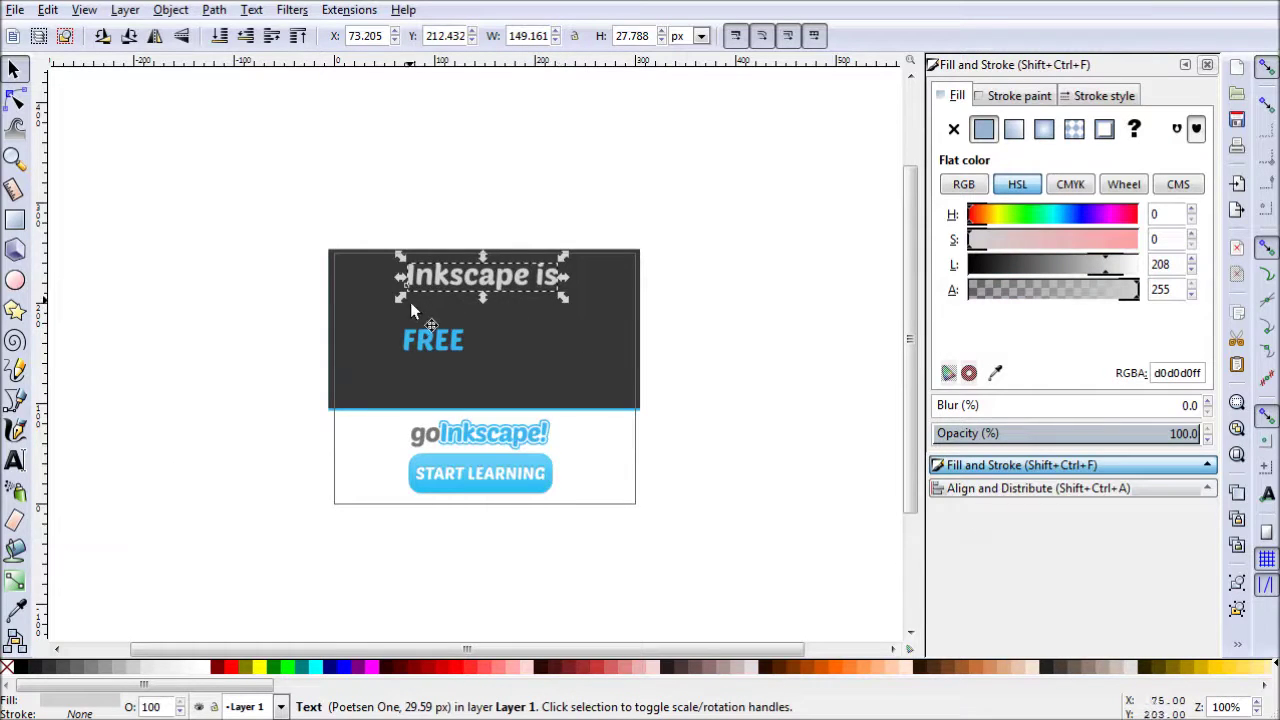
drag(400, 257, 392, 256)
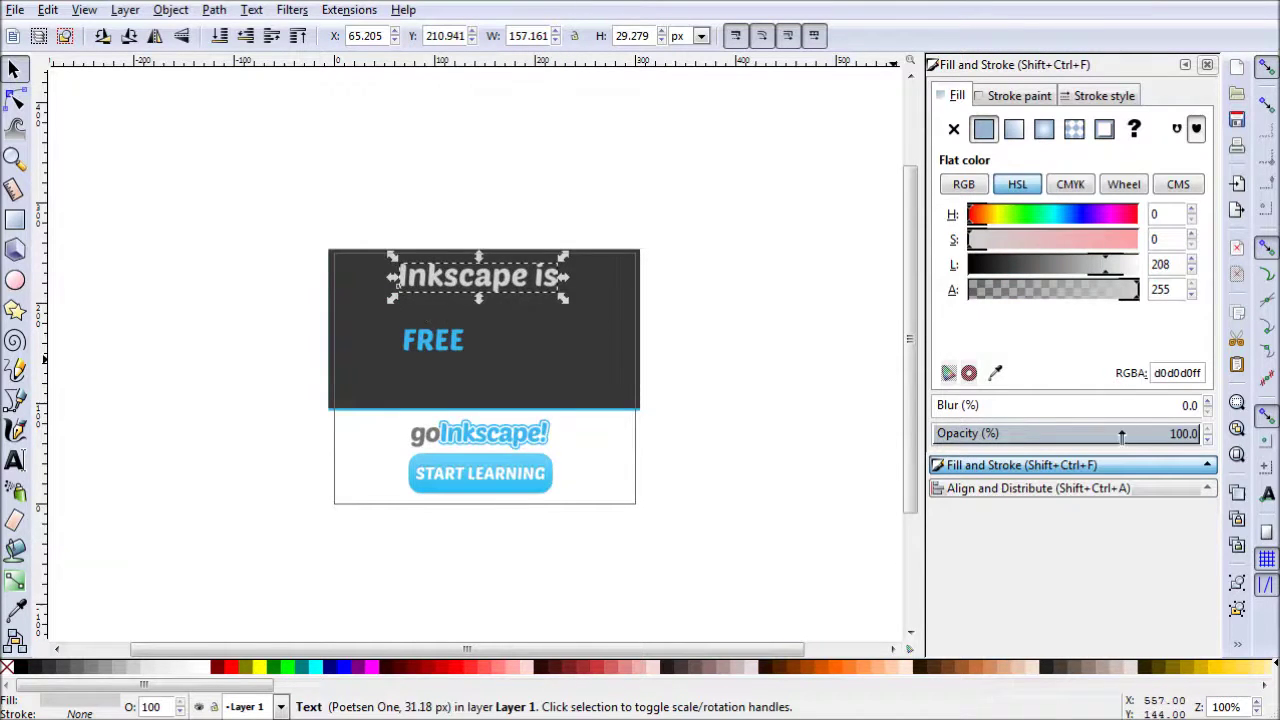
click(1060, 490)
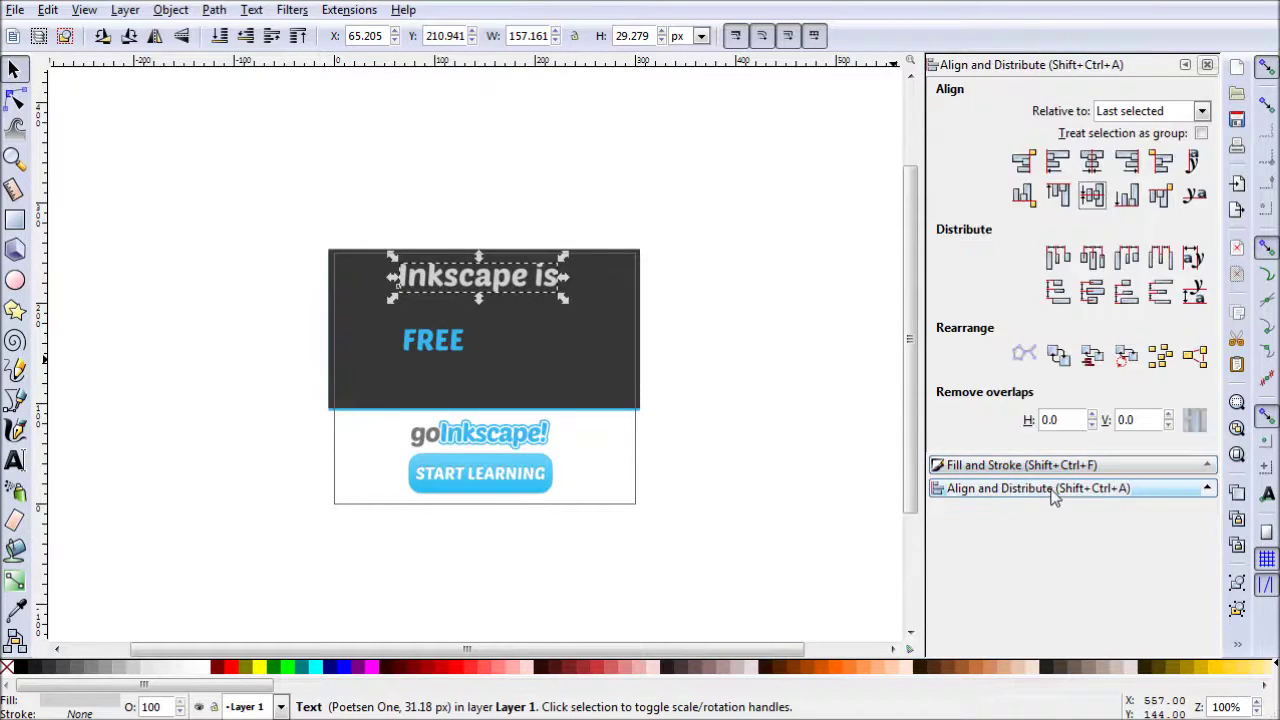
Centre 'Inkscape is' and FREE horizontally relative to the page, with FREE enlarged directly beneath
click(1178, 114)
click(1100, 229)
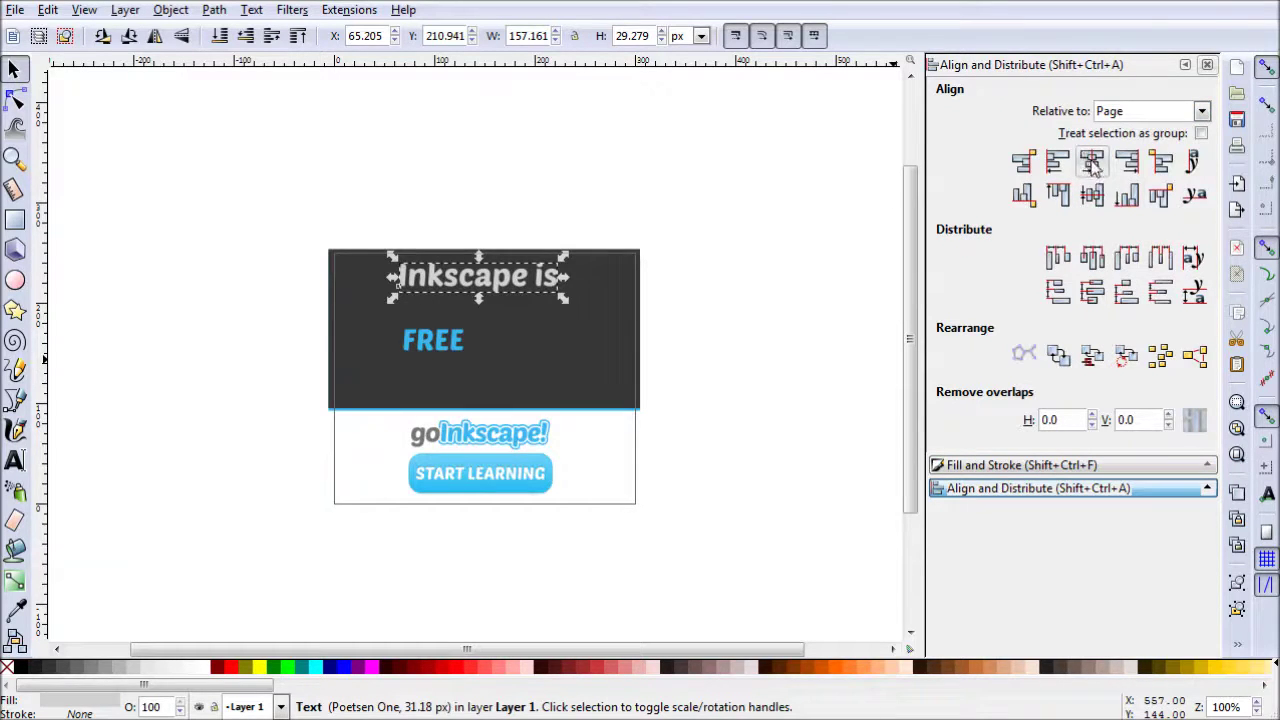
click(1092, 162)
key(Escape)
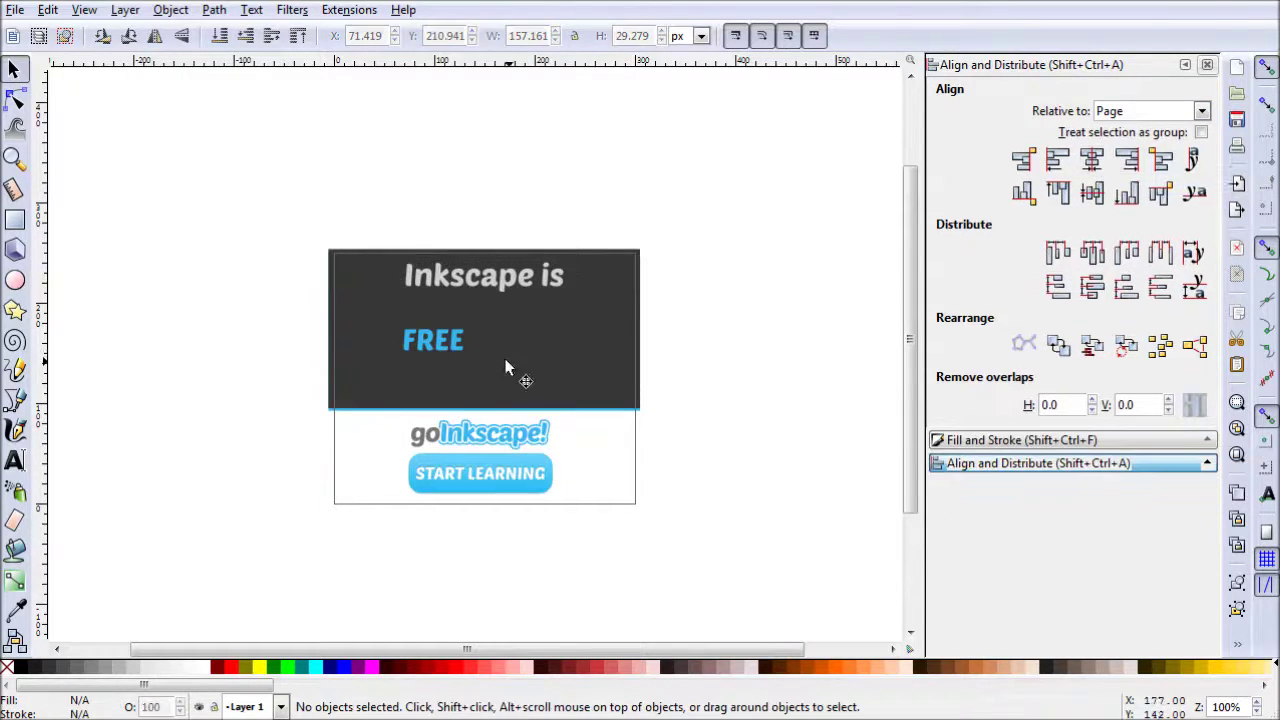
drag(438, 320, 572, 376)
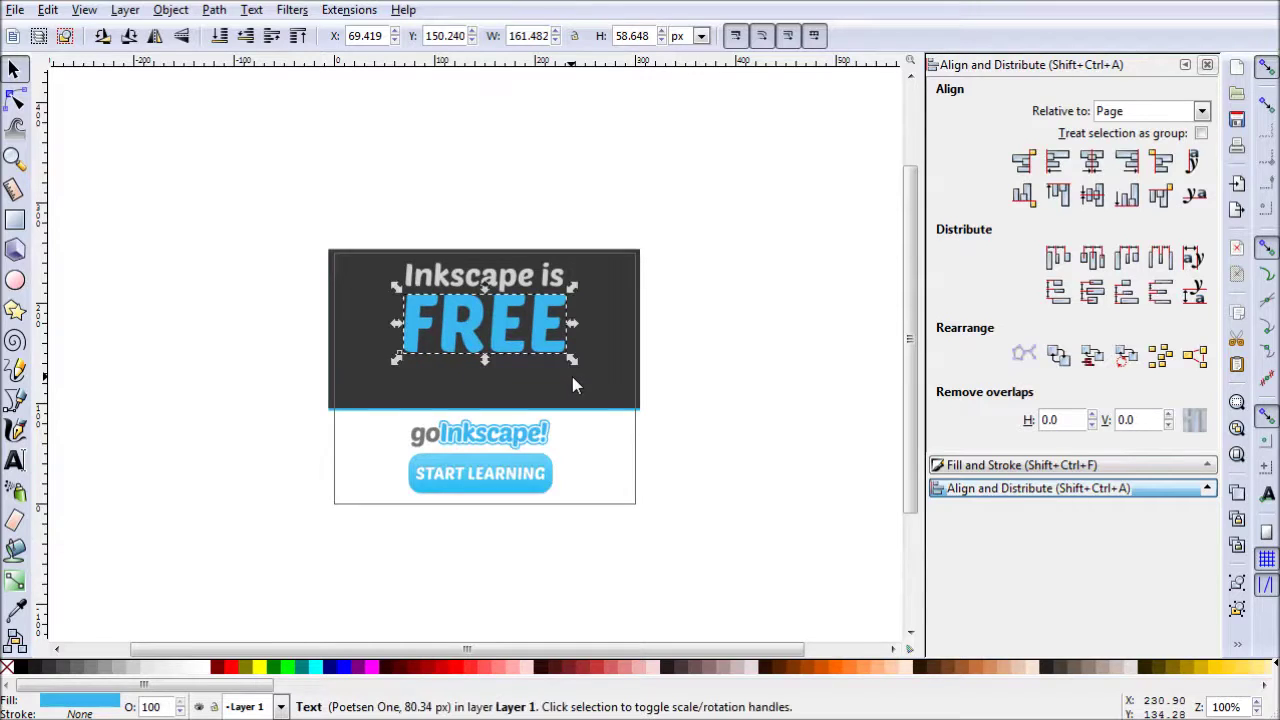
click(1091, 161)
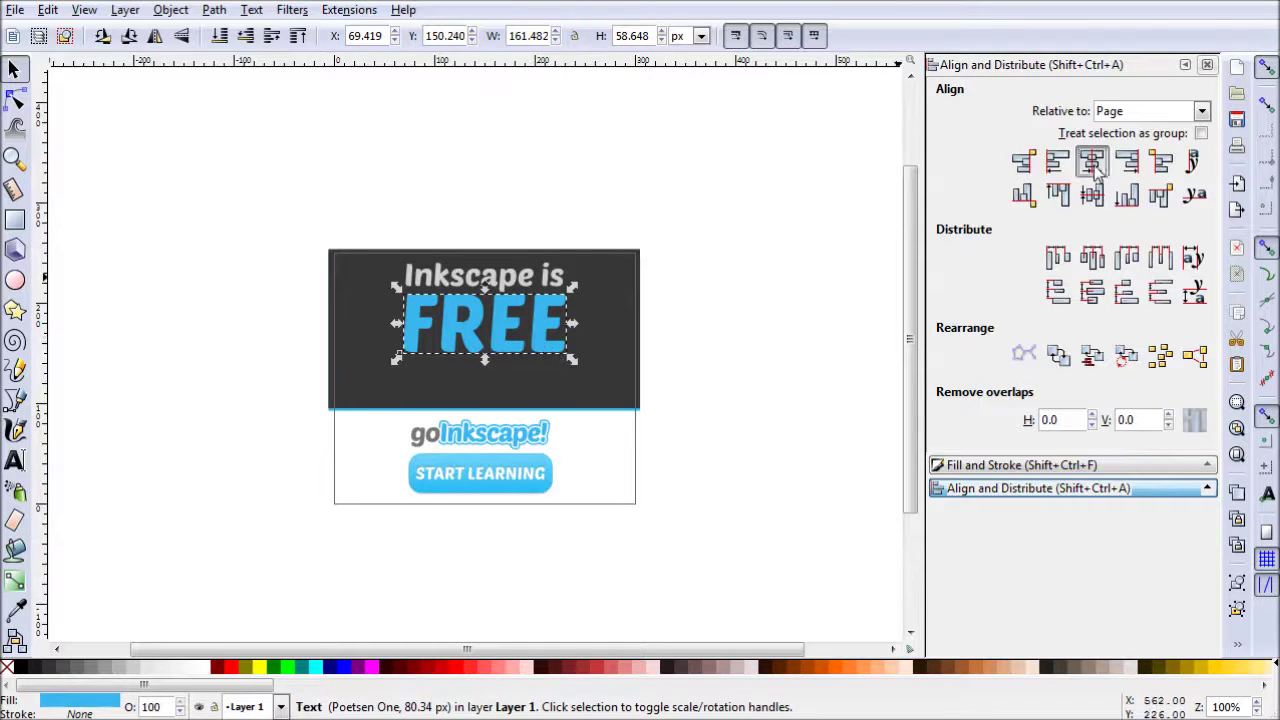
click(731, 446)
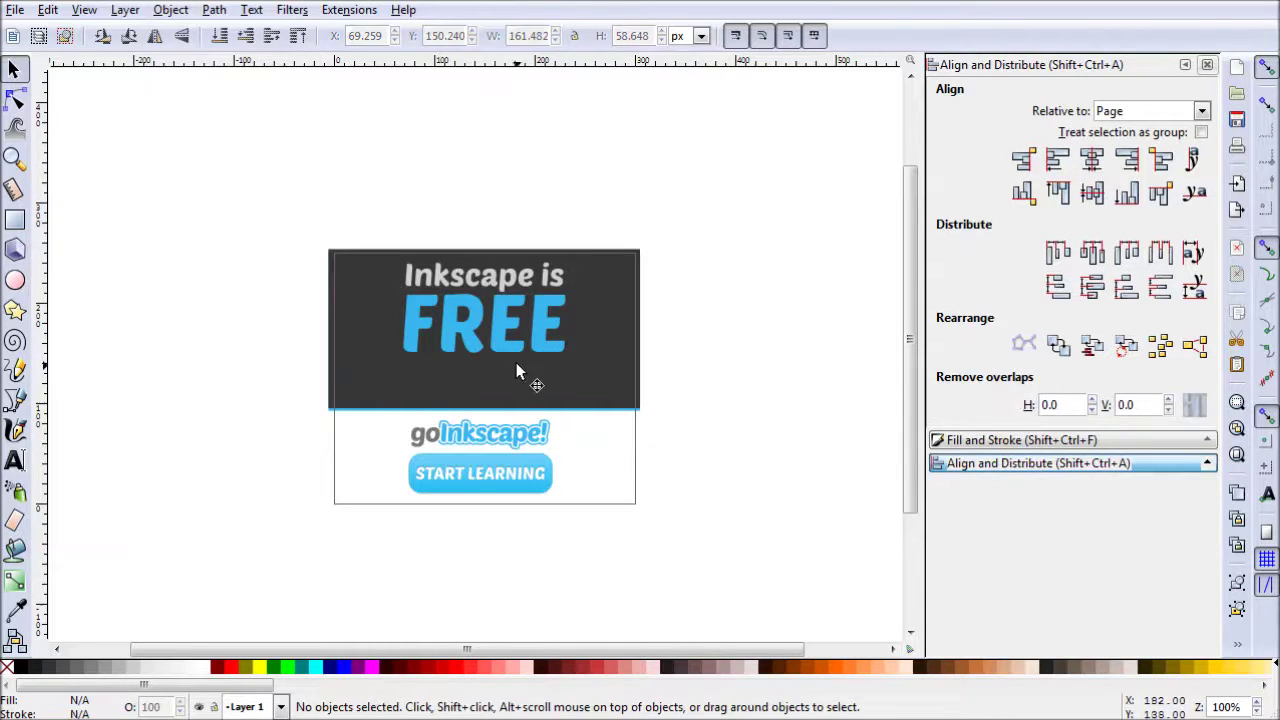
click(535, 280)
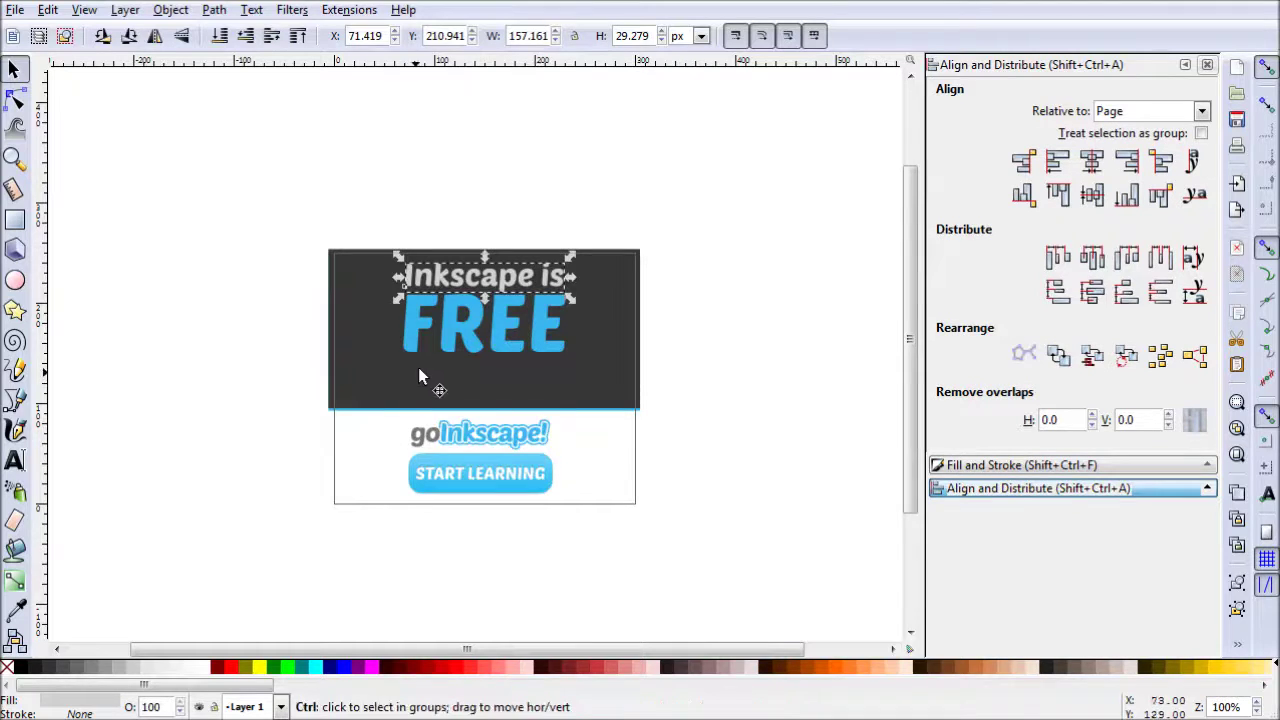
Paste a copy and retype it as centred two-line 'now learning / it is too!' in the panel
key(ctrl+v)
key(t)
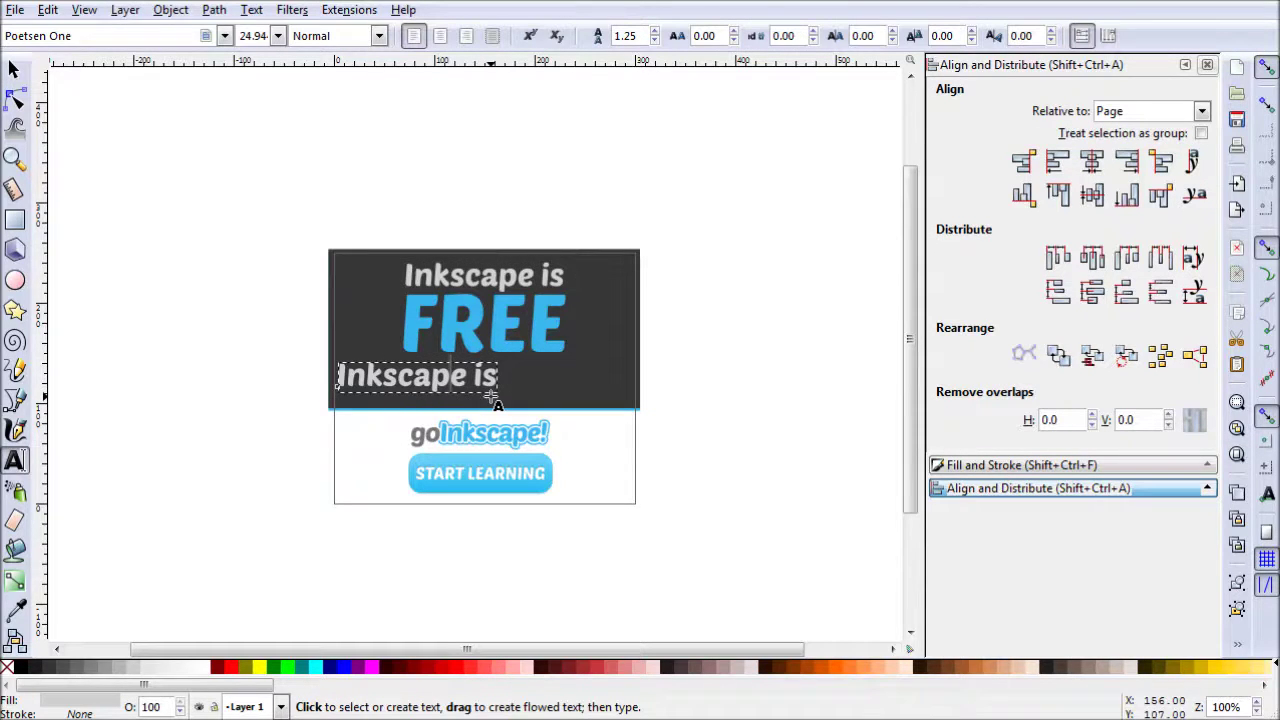
key(ctrl+a)
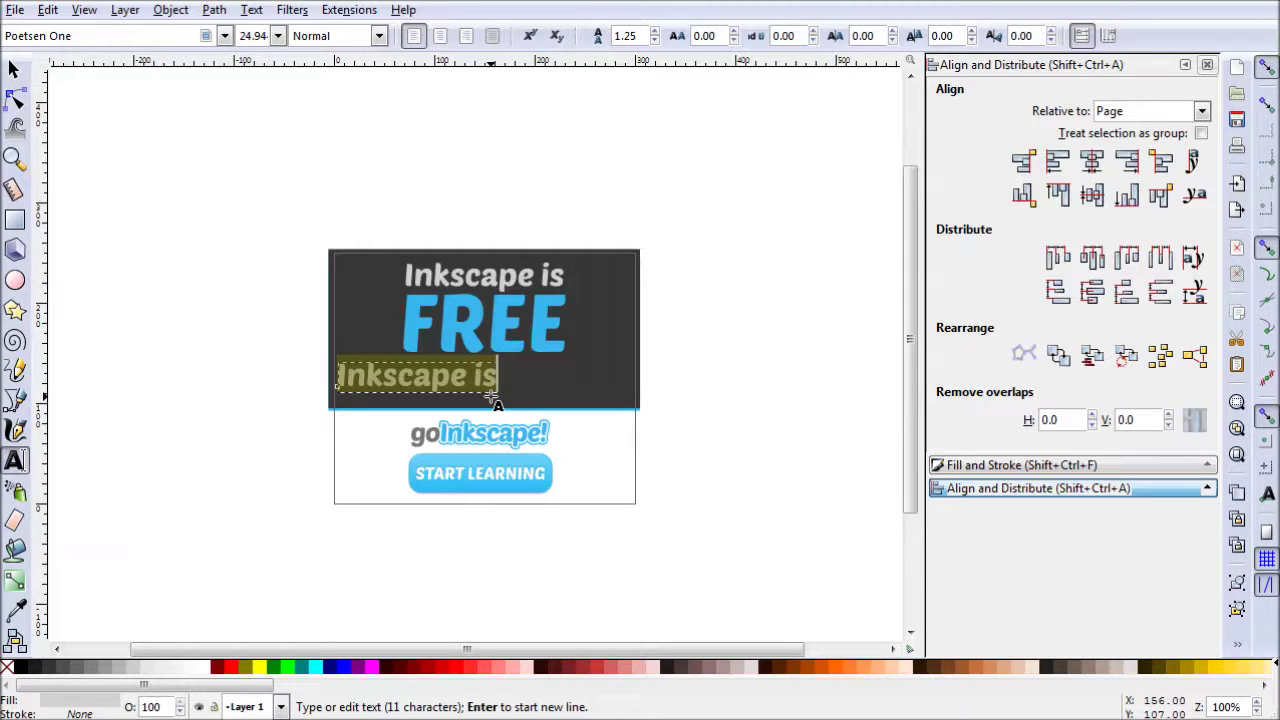
text(now )
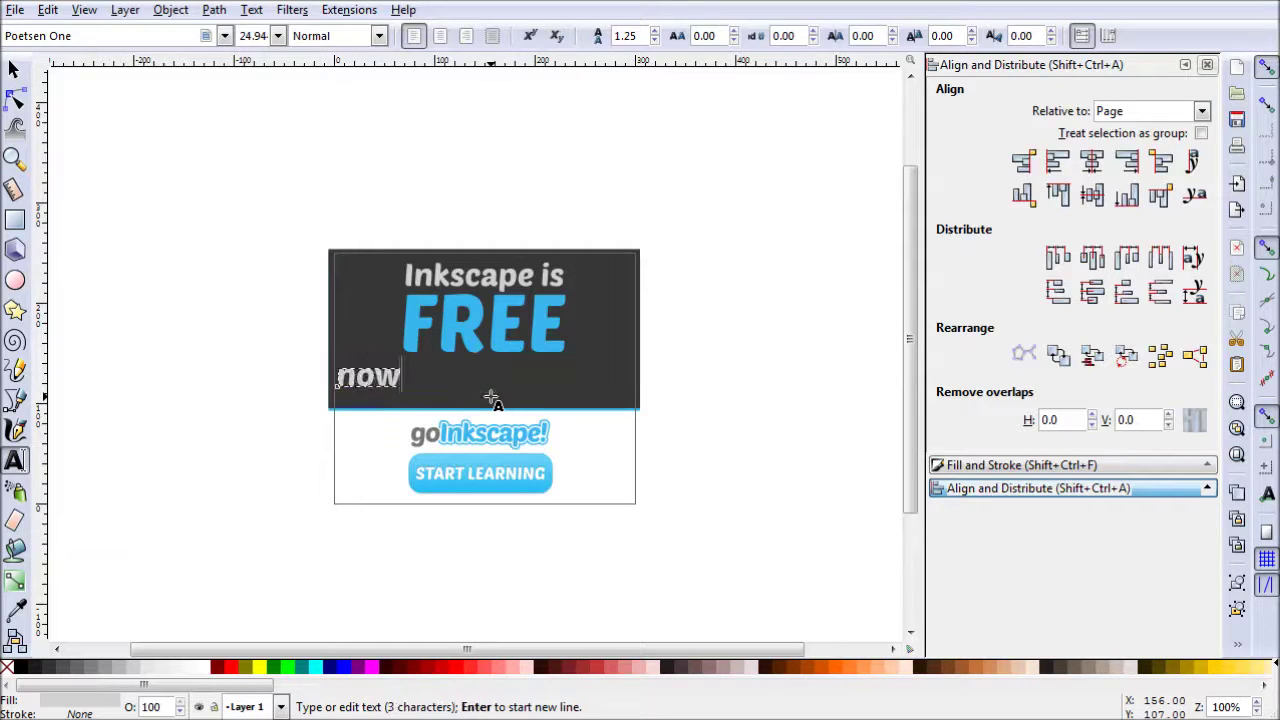
text(learning it)
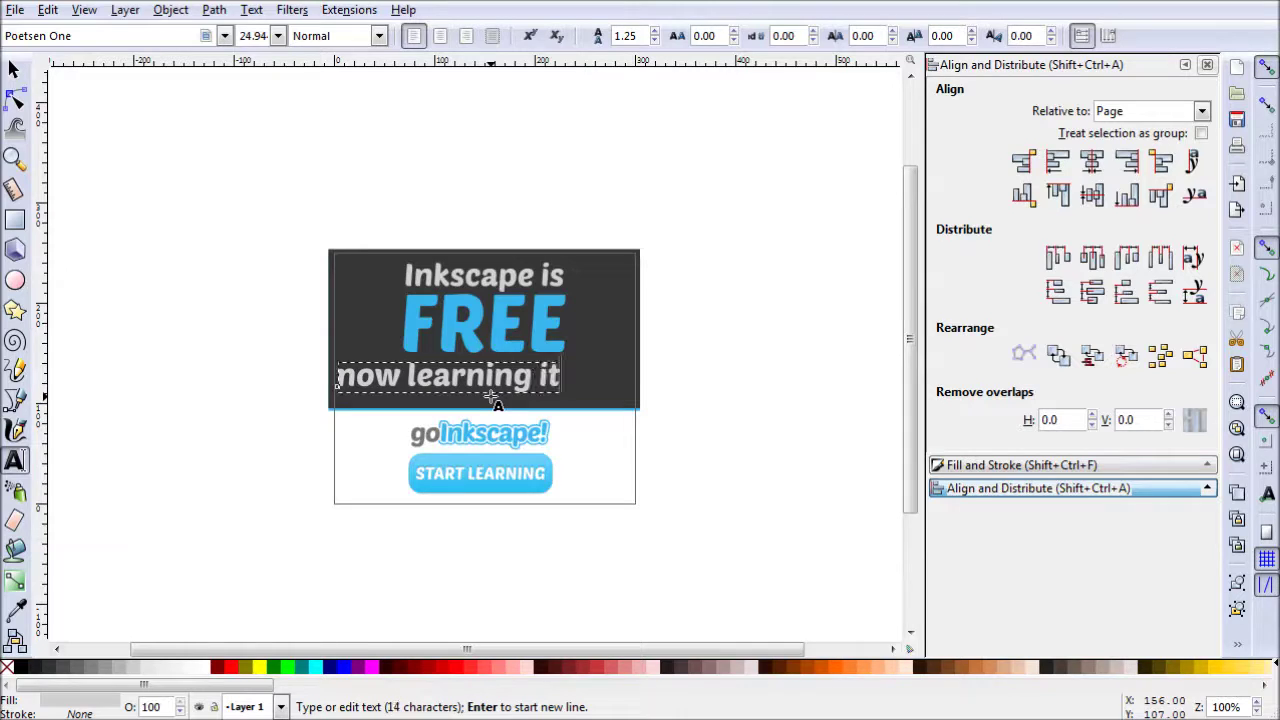
text( is too!)
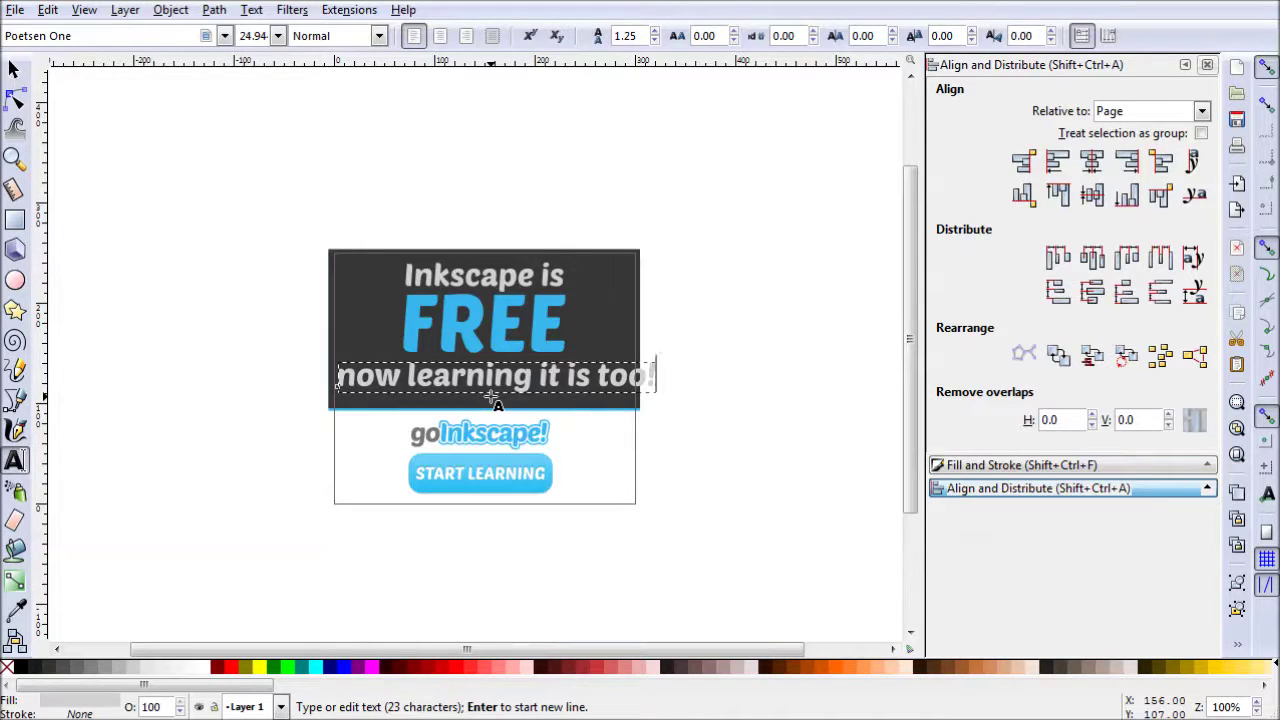
key(BackSpace)
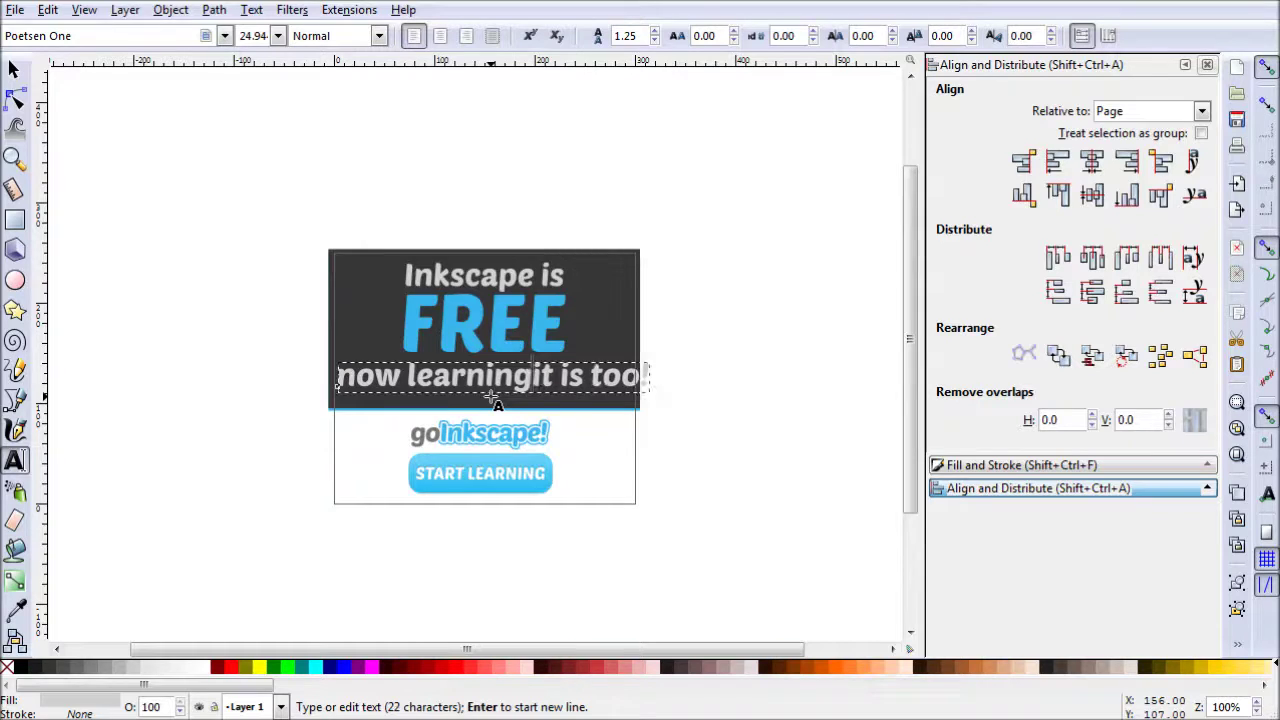
key(Return)
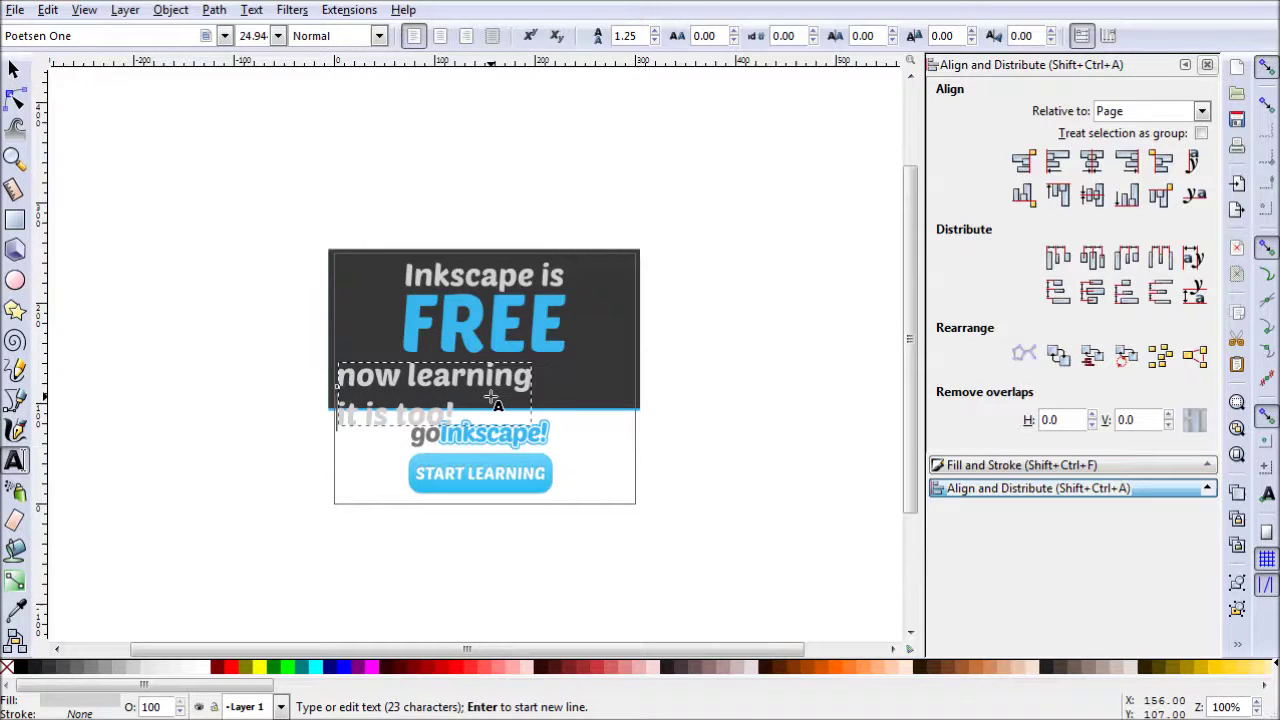
click(441, 36)
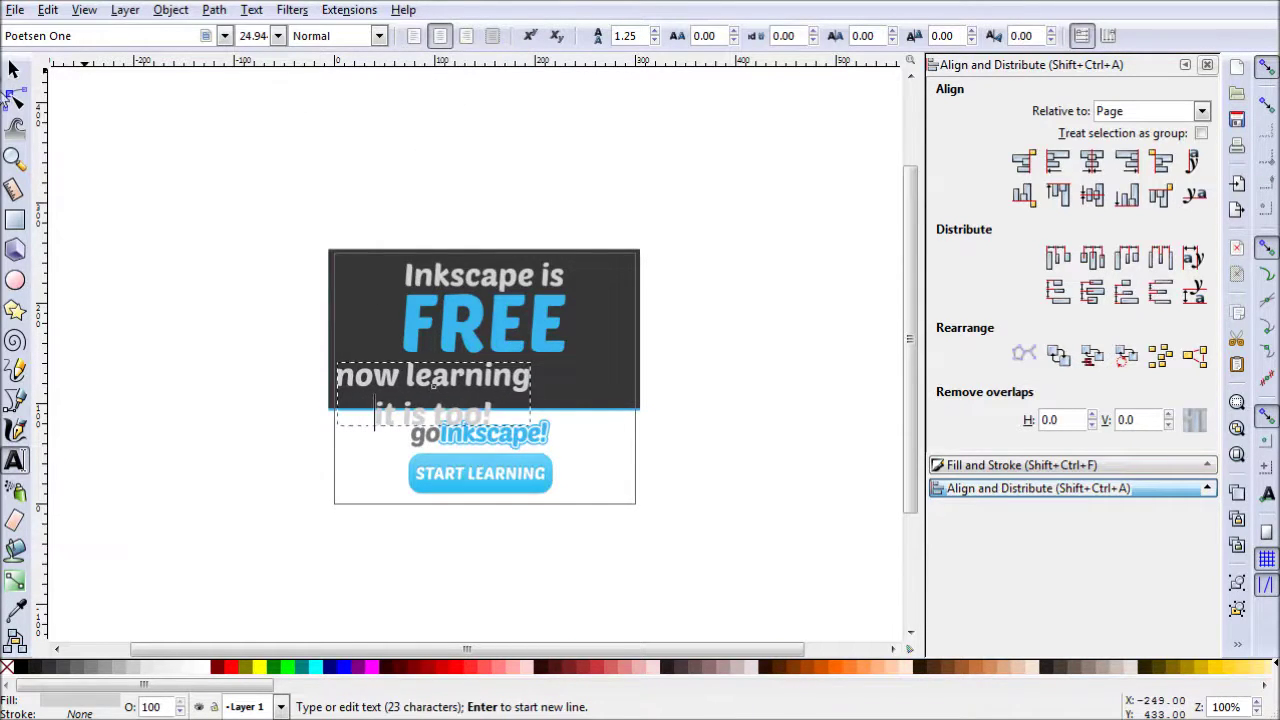
click(14, 68)
drag(482, 385, 535, 347)
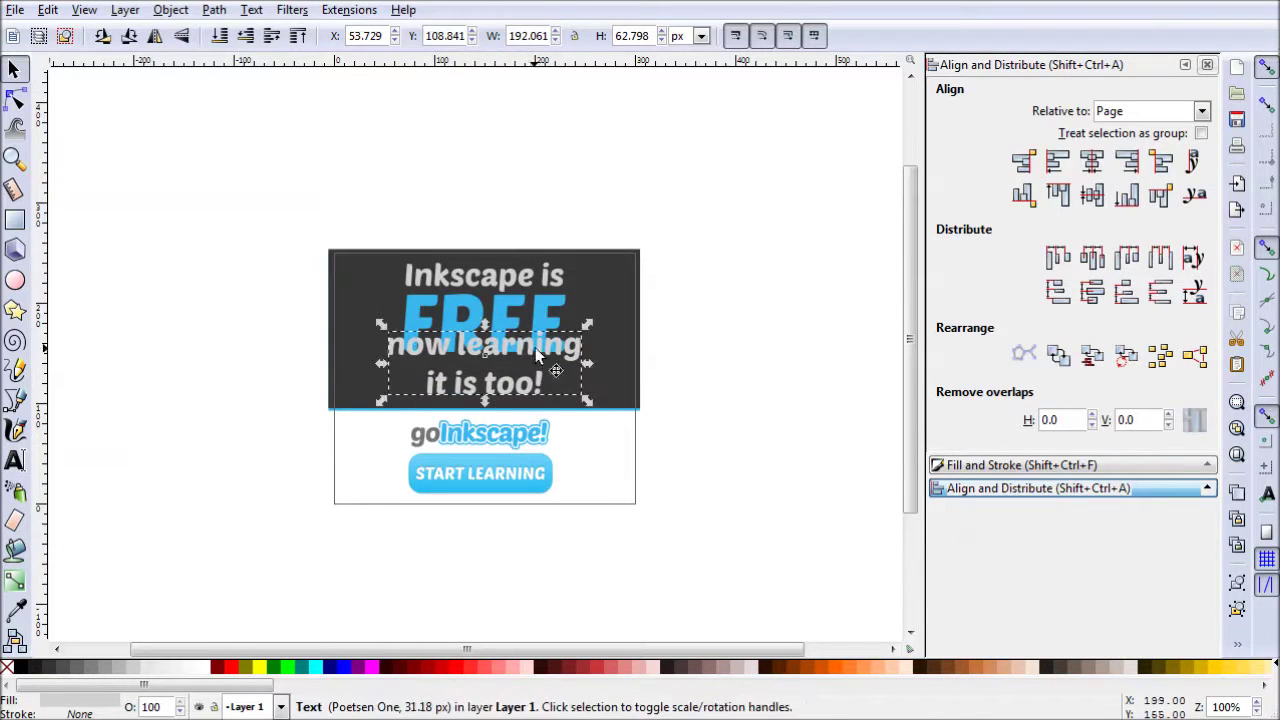
Tighten the caption's line spacing to 0.88 and scale it down to fit below FREE
click(14, 460)
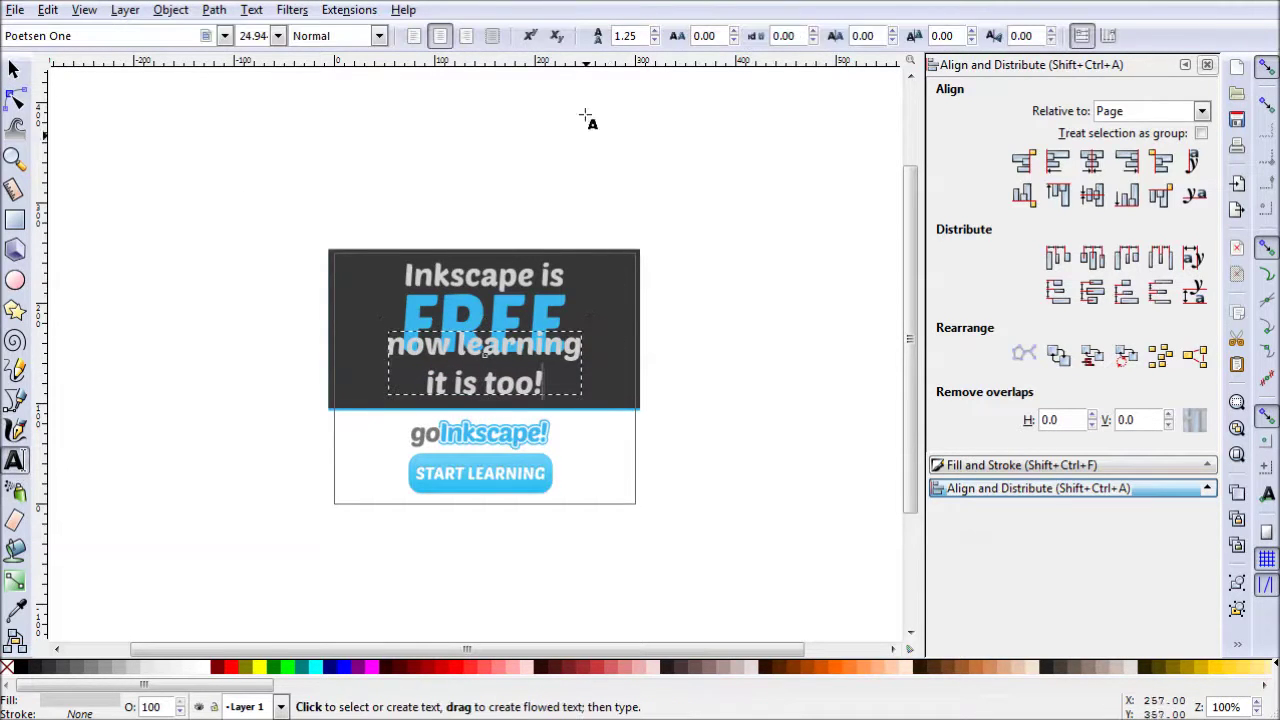
click(654, 40)
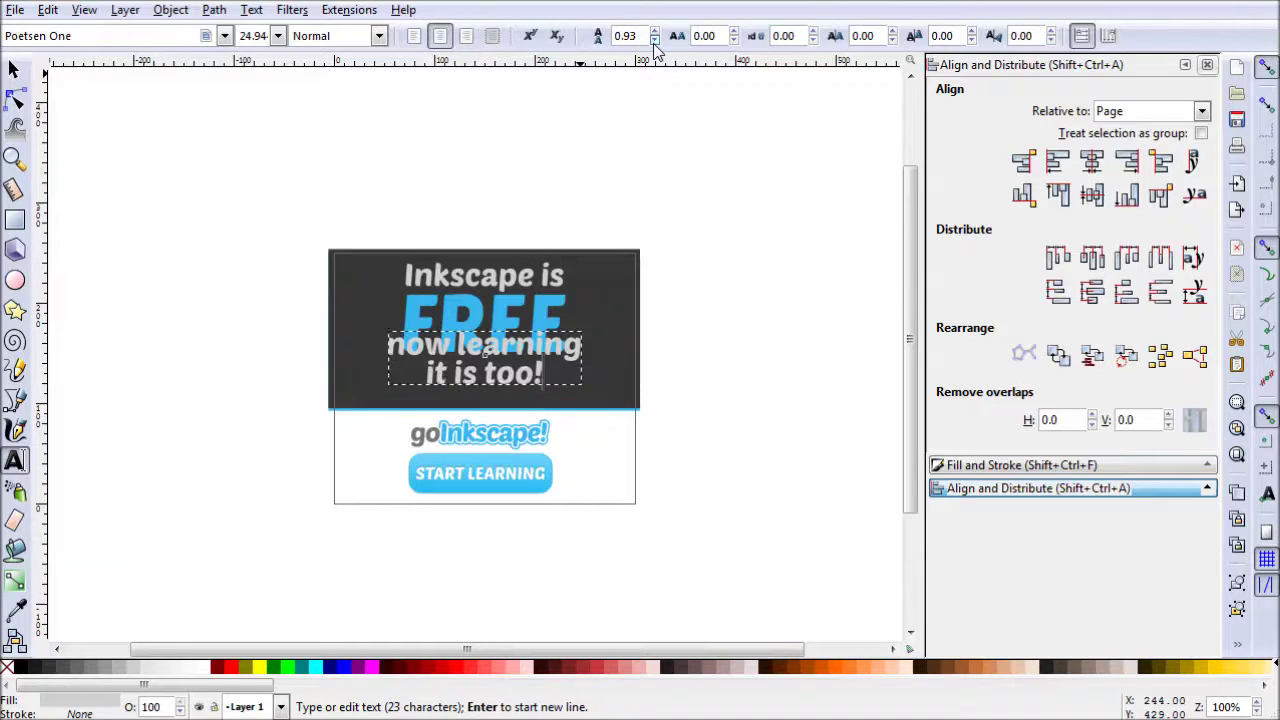
click(654, 41)
click(14, 68)
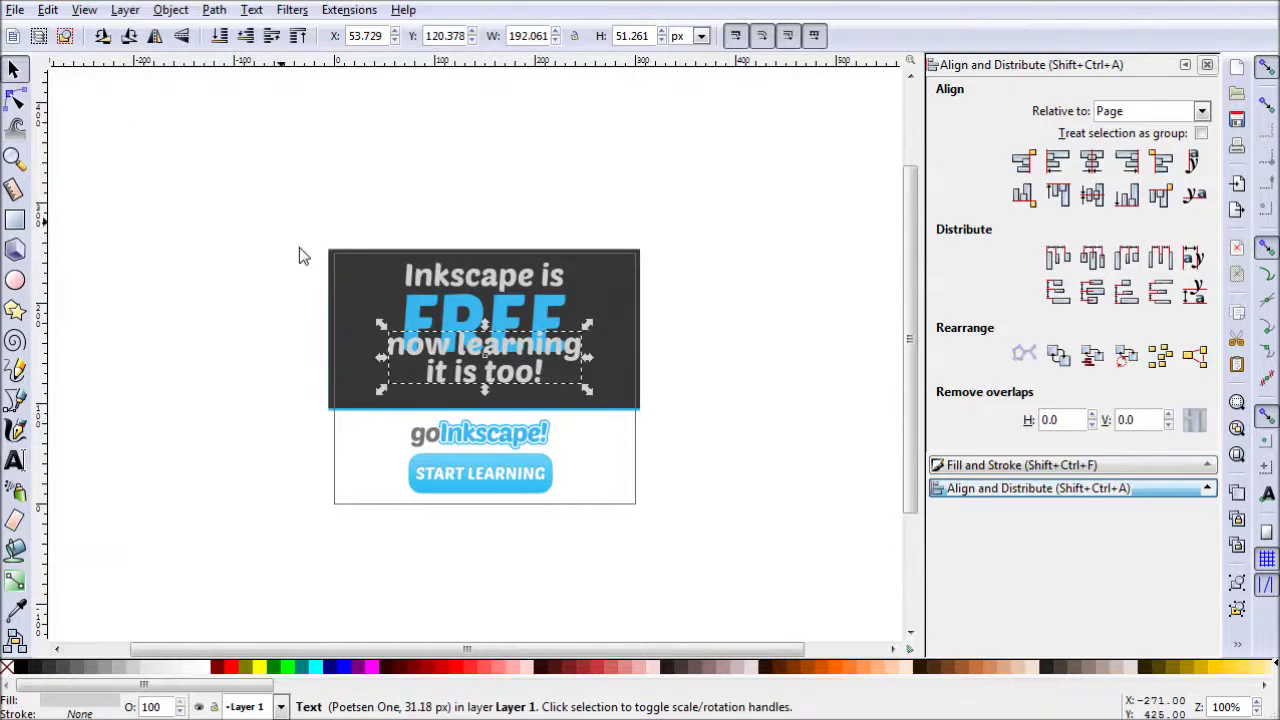
drag(584, 330, 515, 374)
drag(397, 408, 400, 421)
Make the caption pure white (lightness 255) and centre it horizontally on the page
click(1073, 467)
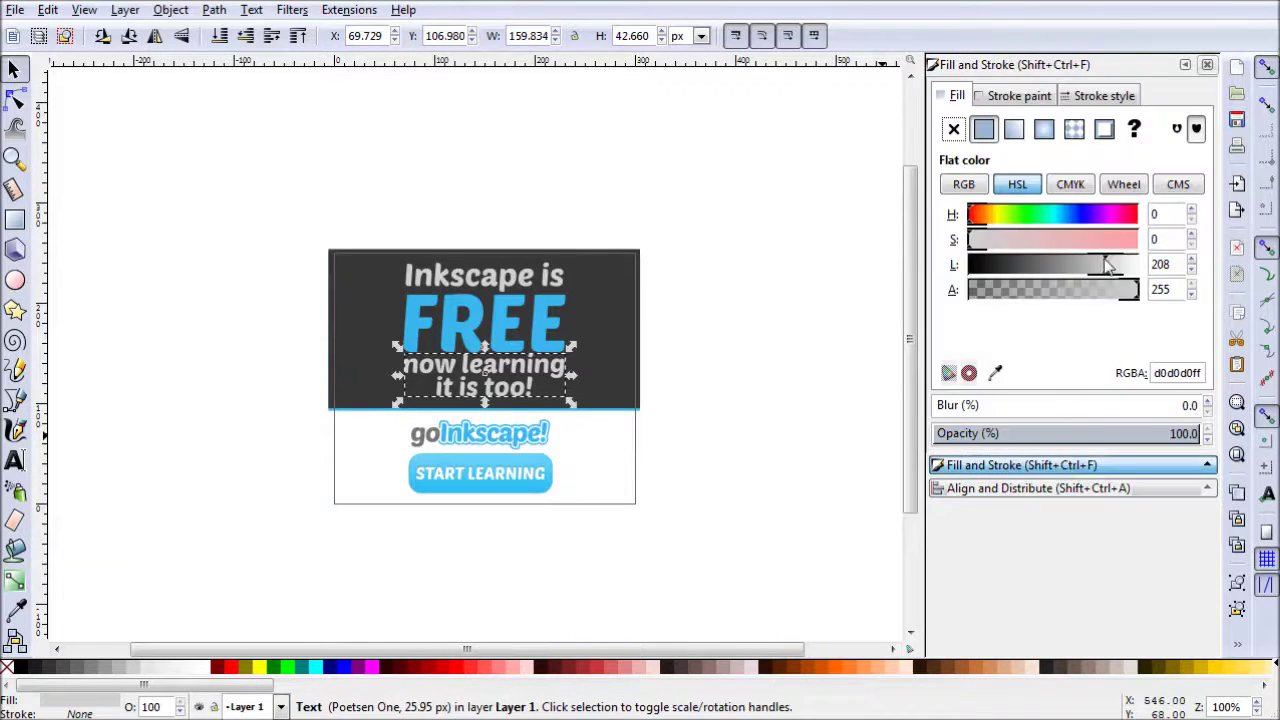
drag(1112, 276, 1178, 278)
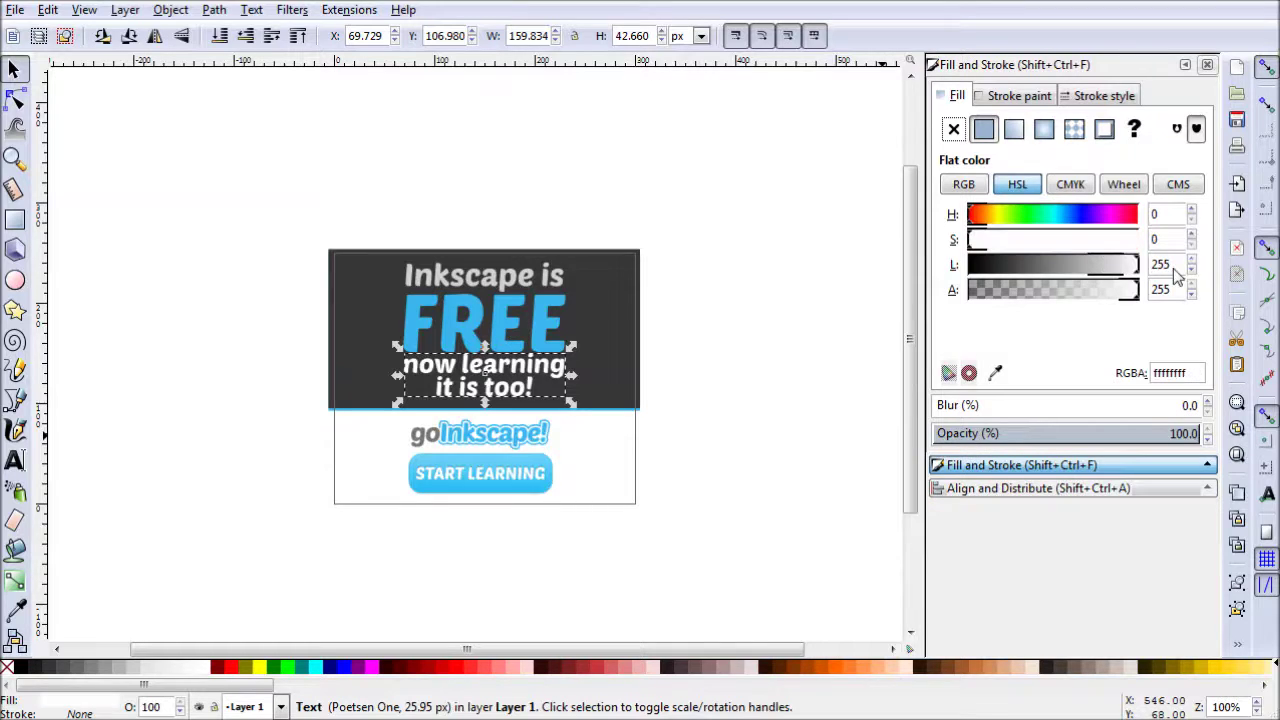
click(757, 512)
click(515, 375)
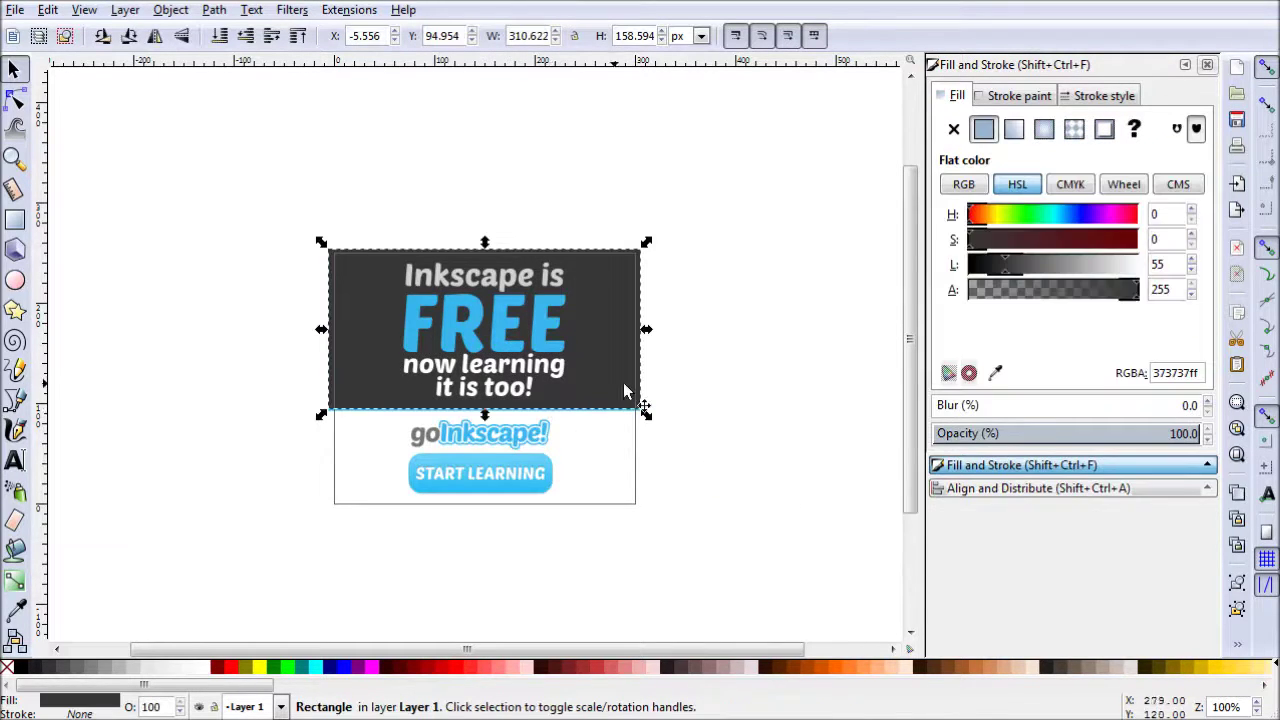
click(548, 388)
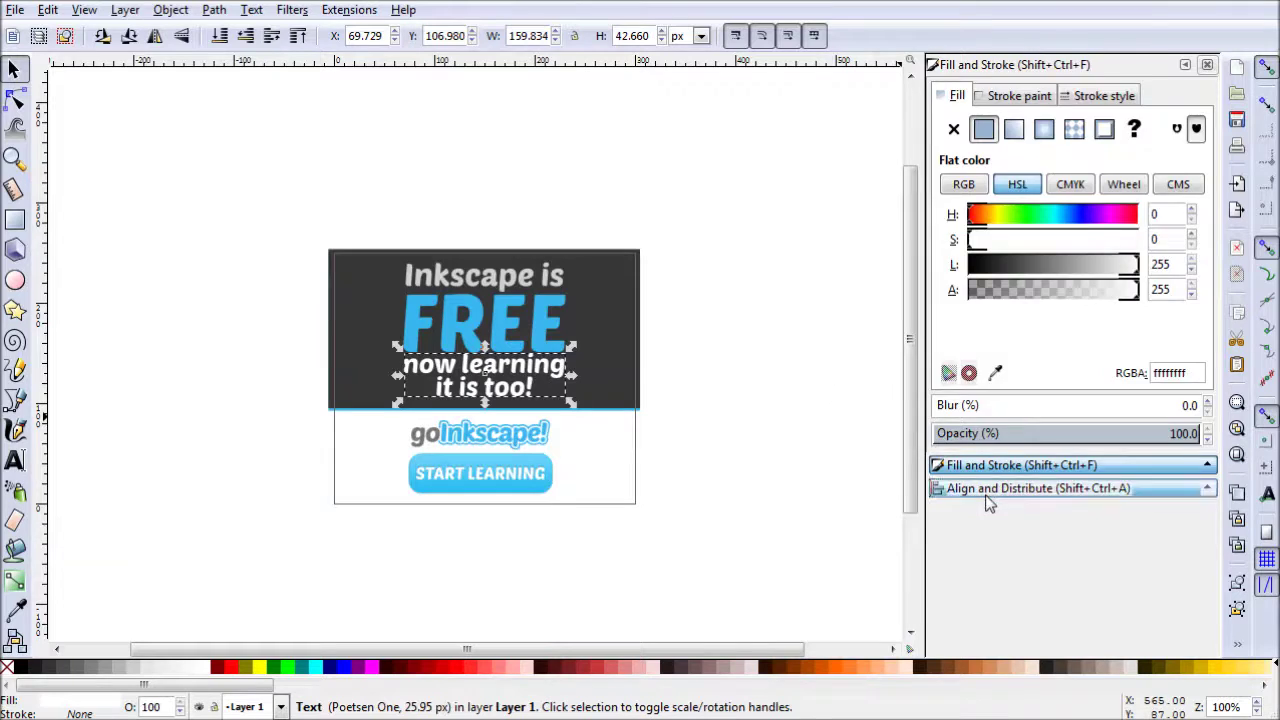
click(1038, 488)
click(1104, 168)
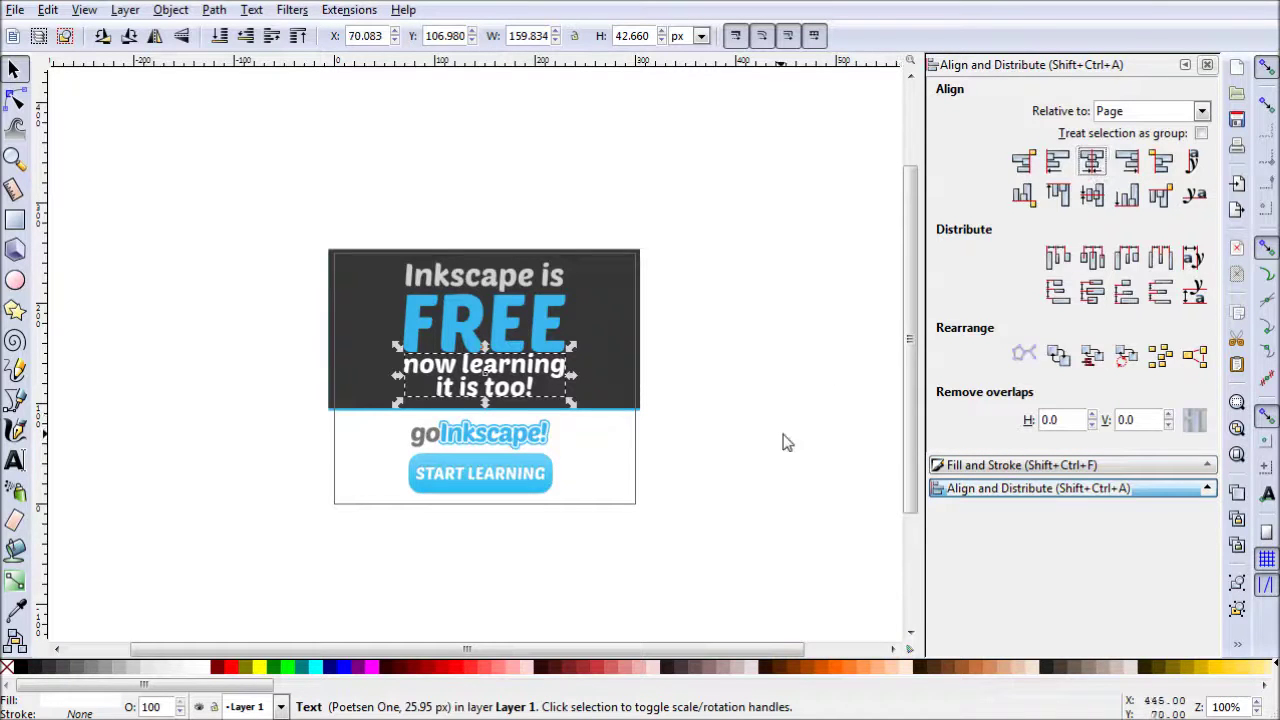
click(745, 449)
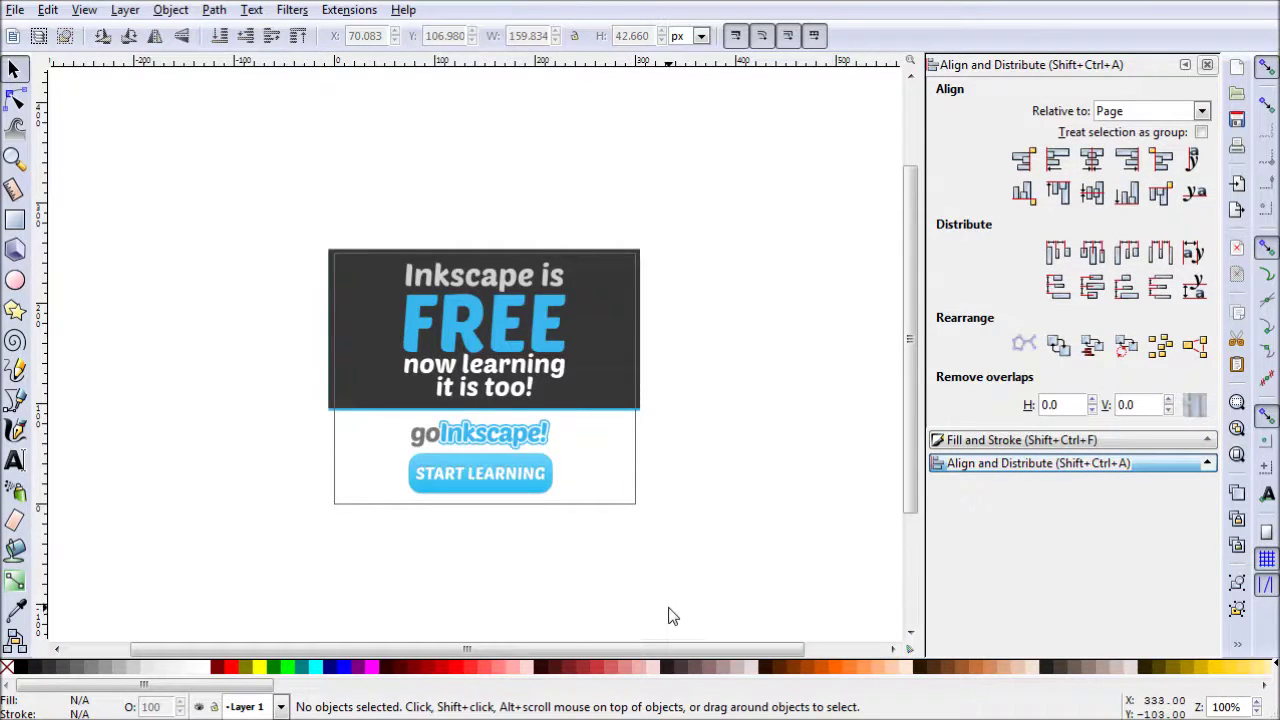
Centre the logo and button group horizontally on the page
drag(702, 605, 363, 413)
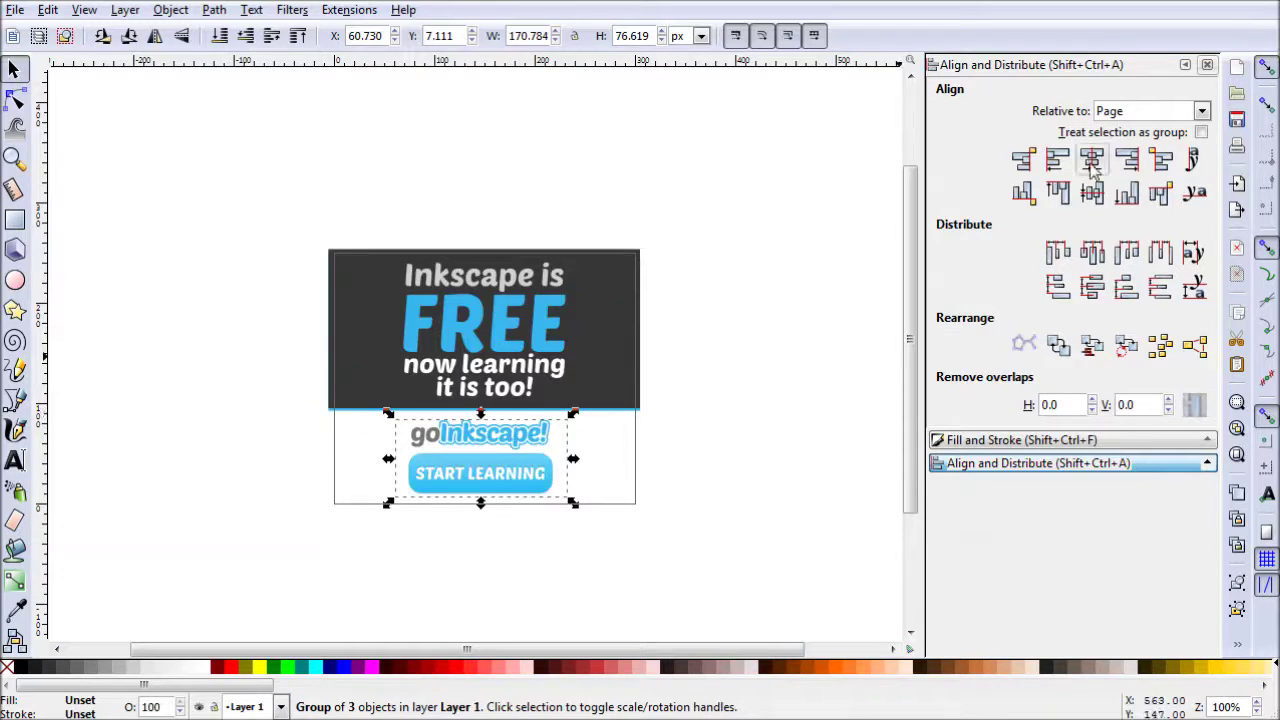
click(1091, 160)
click(692, 598)
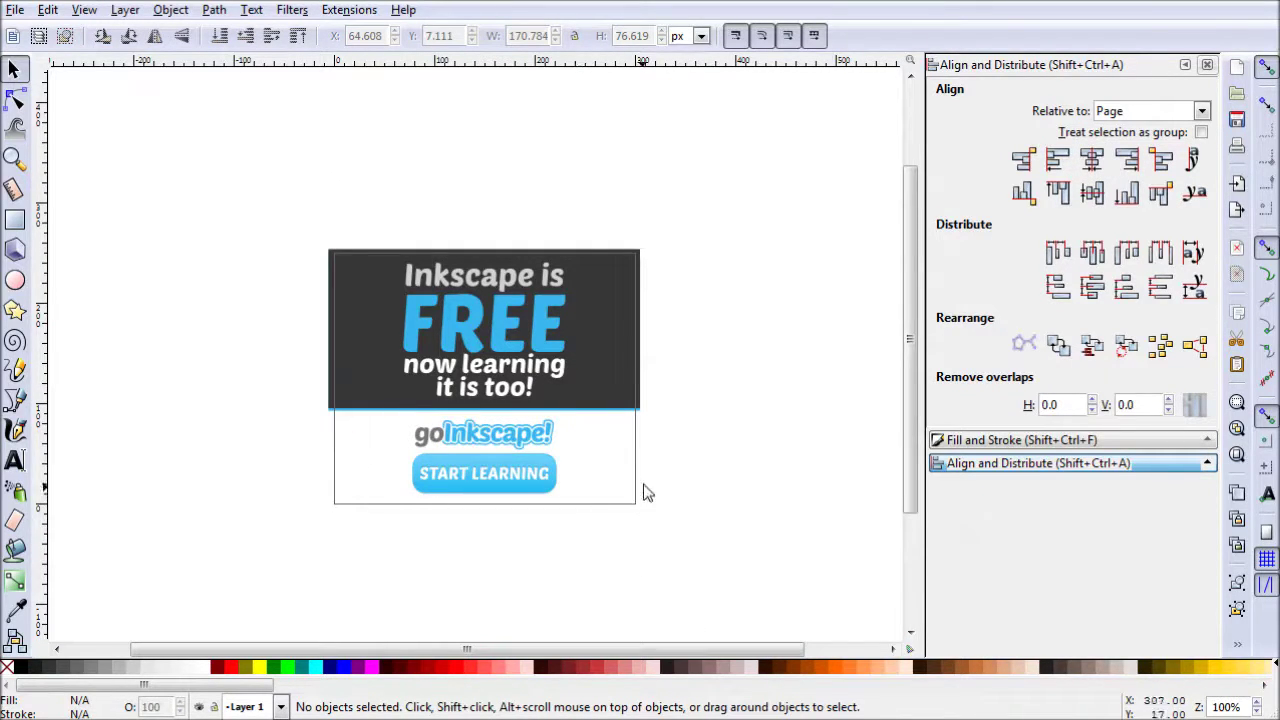
click(14, 220)
Draw a rectangle over the lower banner, send it to the back, and give it a linear gradient
drag(320, 396, 667, 519)
click(14, 70)
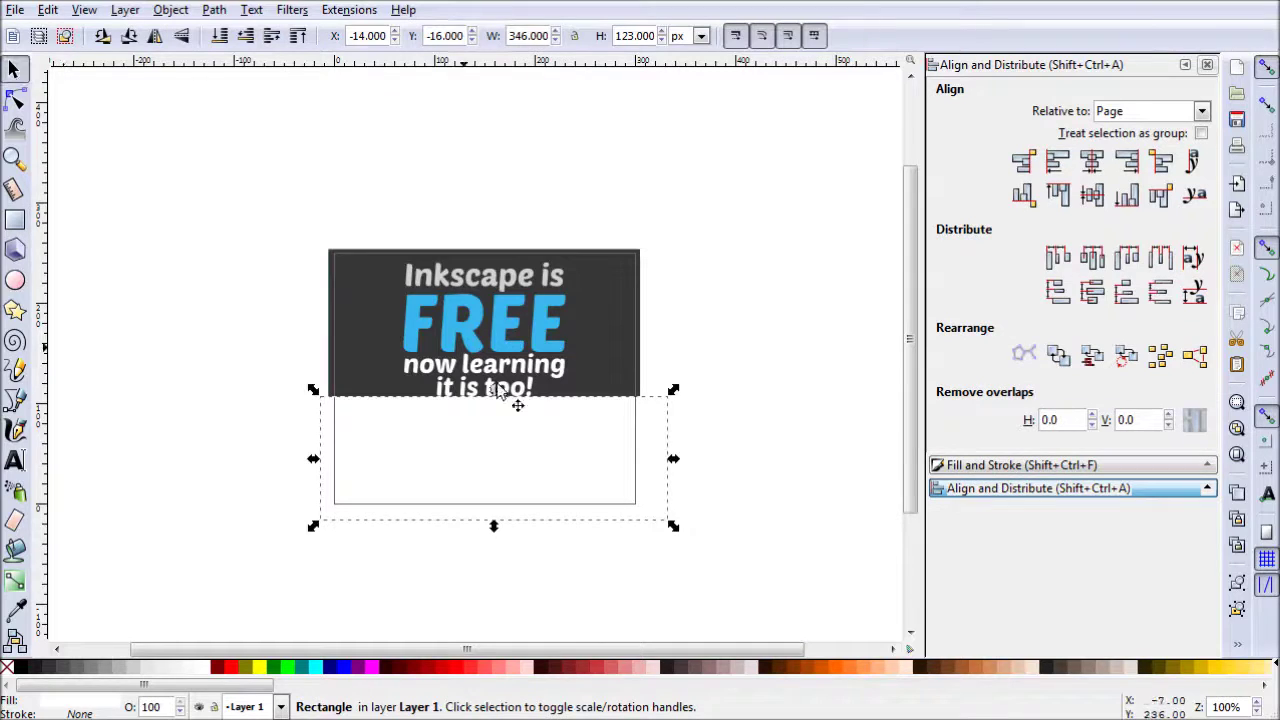
key(End)
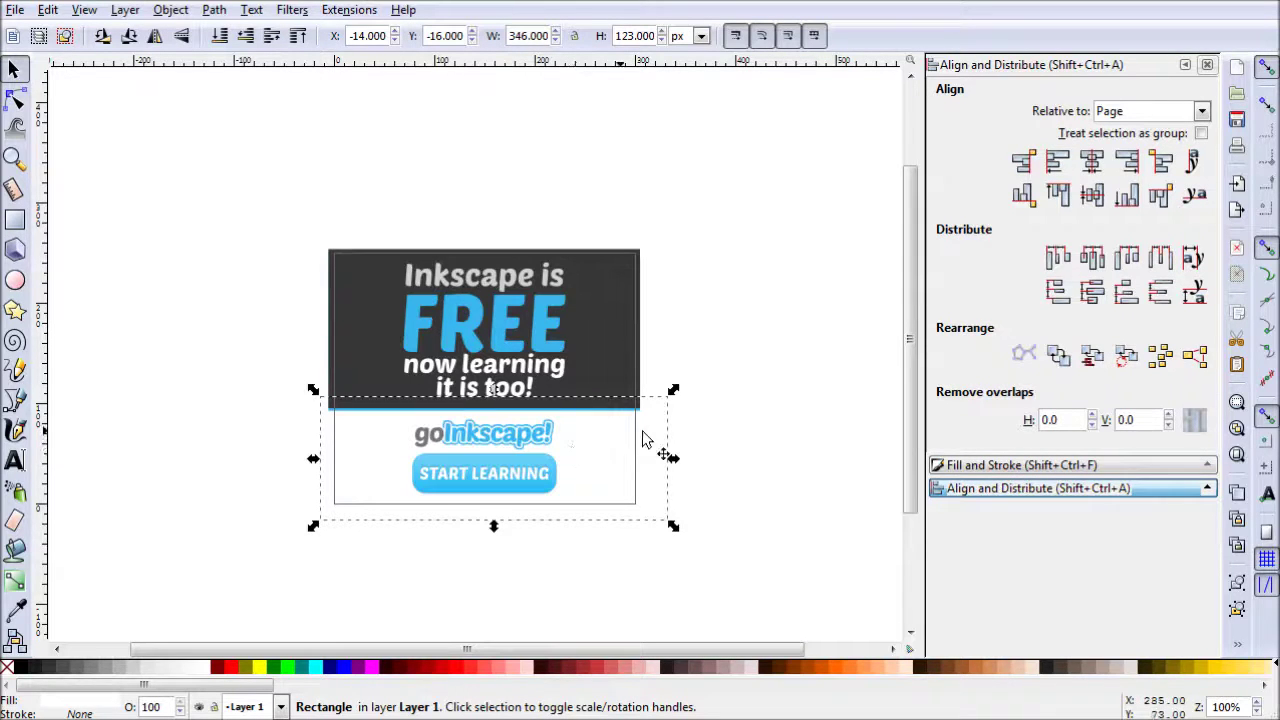
click(1020, 466)
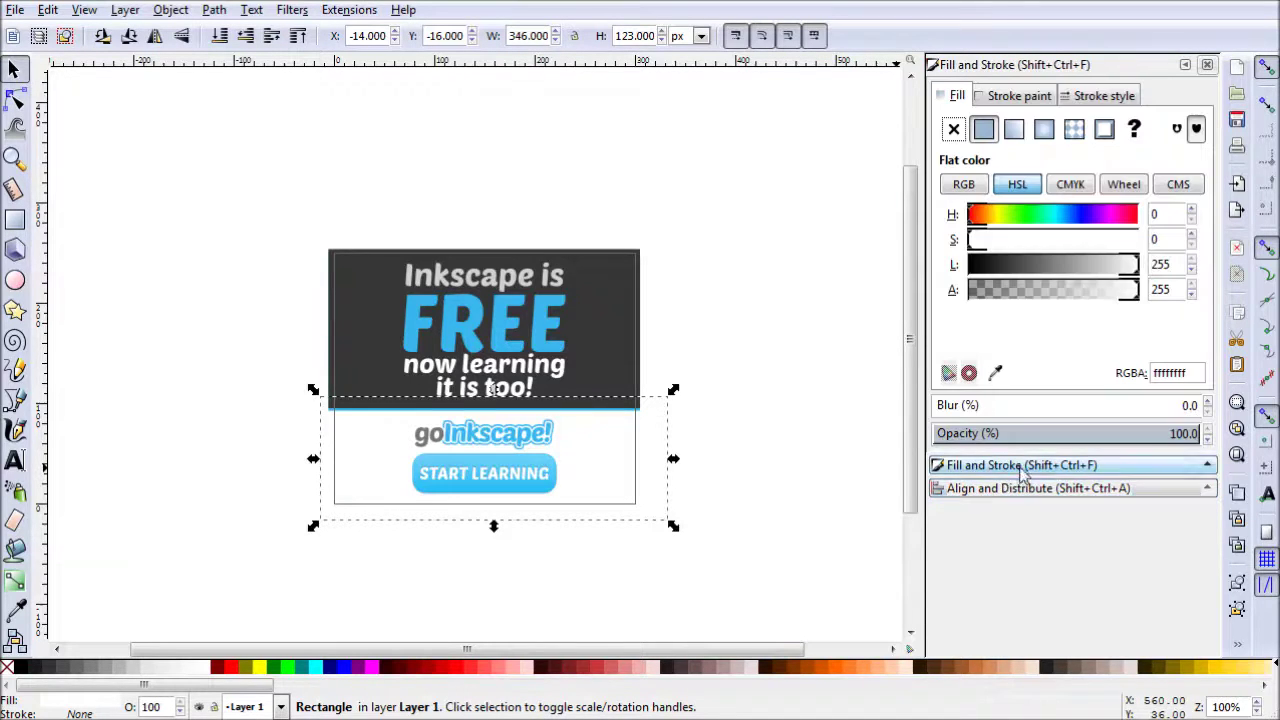
click(1015, 133)
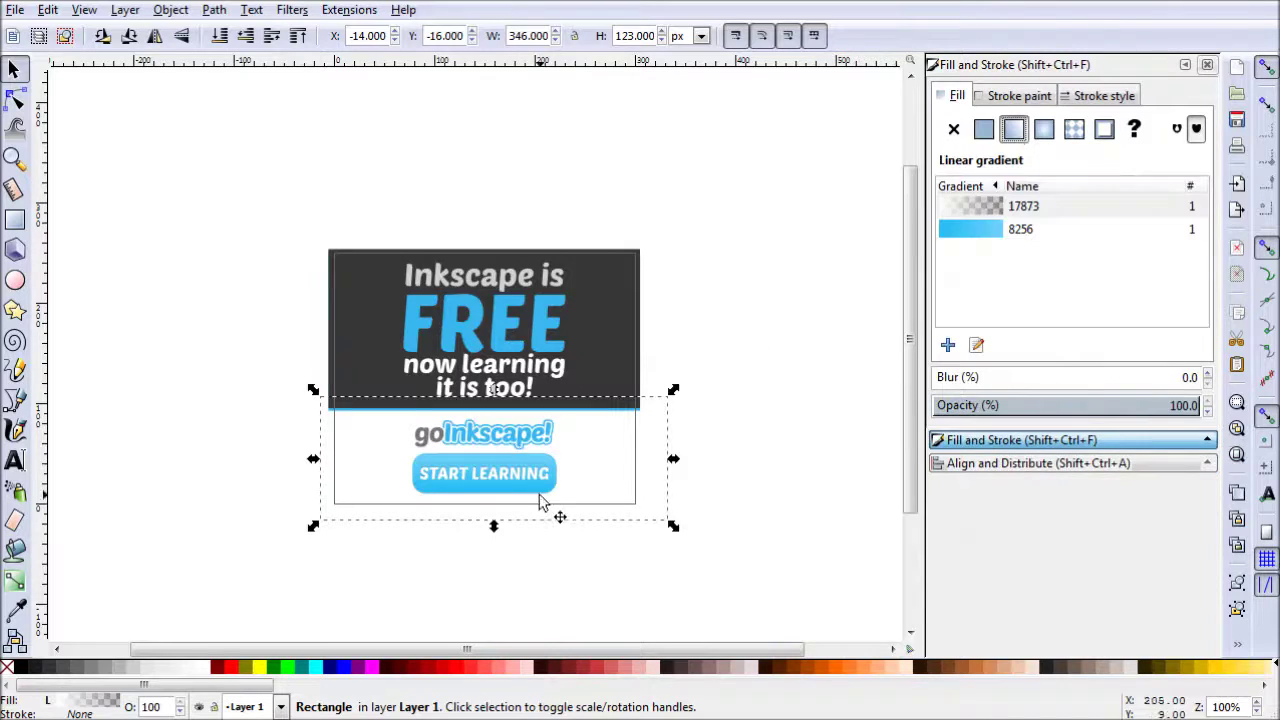
Make the gradient vertical, from opaque white at top to light grey (eaeaea) at bottom
click(15, 580)
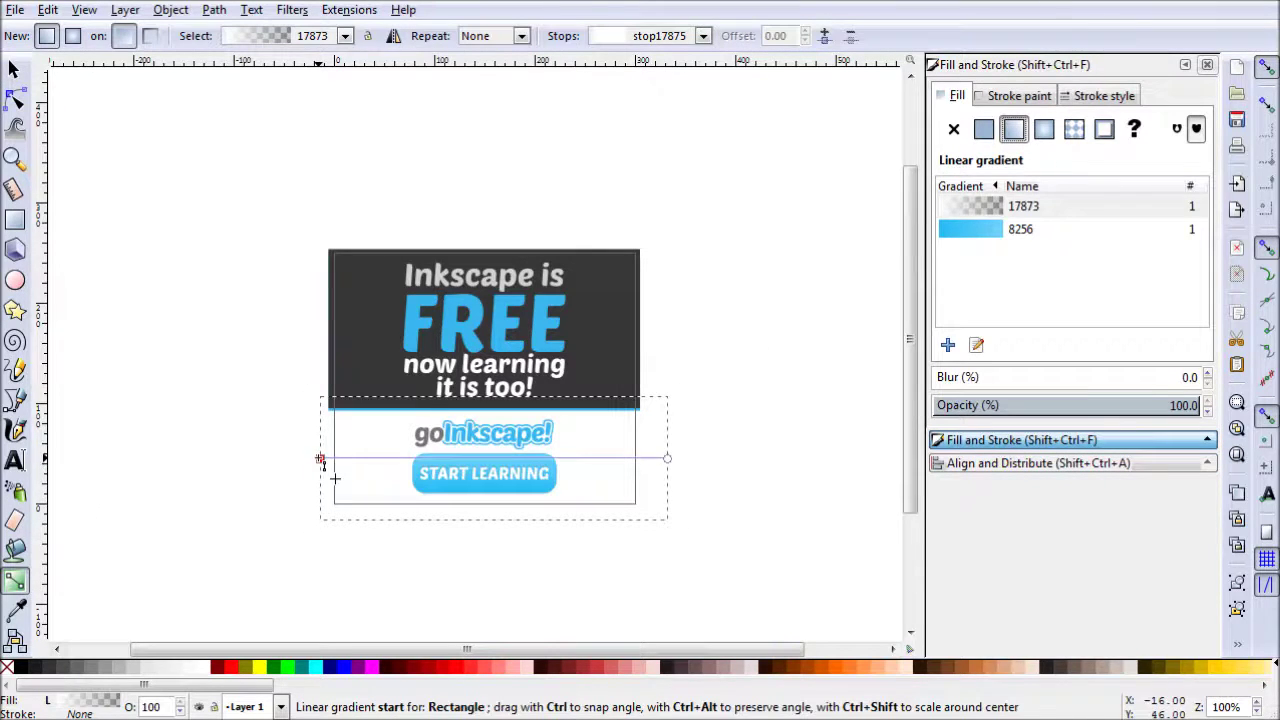
drag(321, 458, 509, 526)
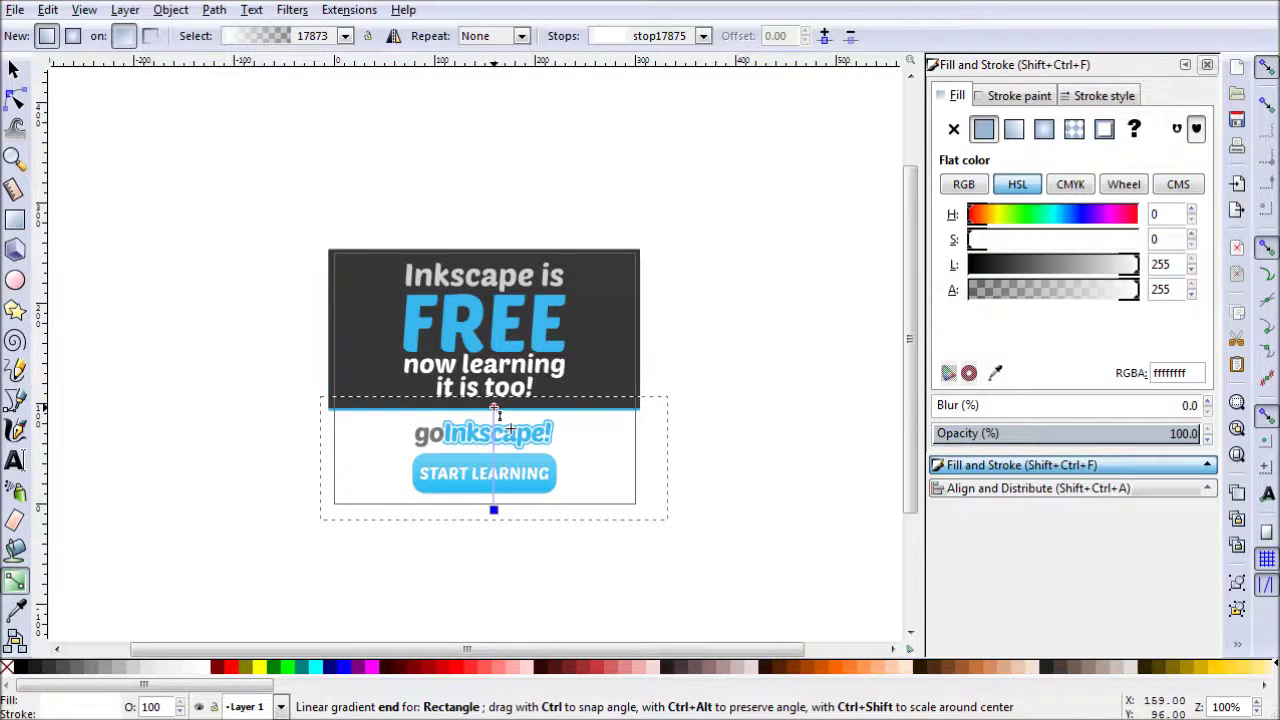
click(495, 409)
drag(987, 290, 1168, 298)
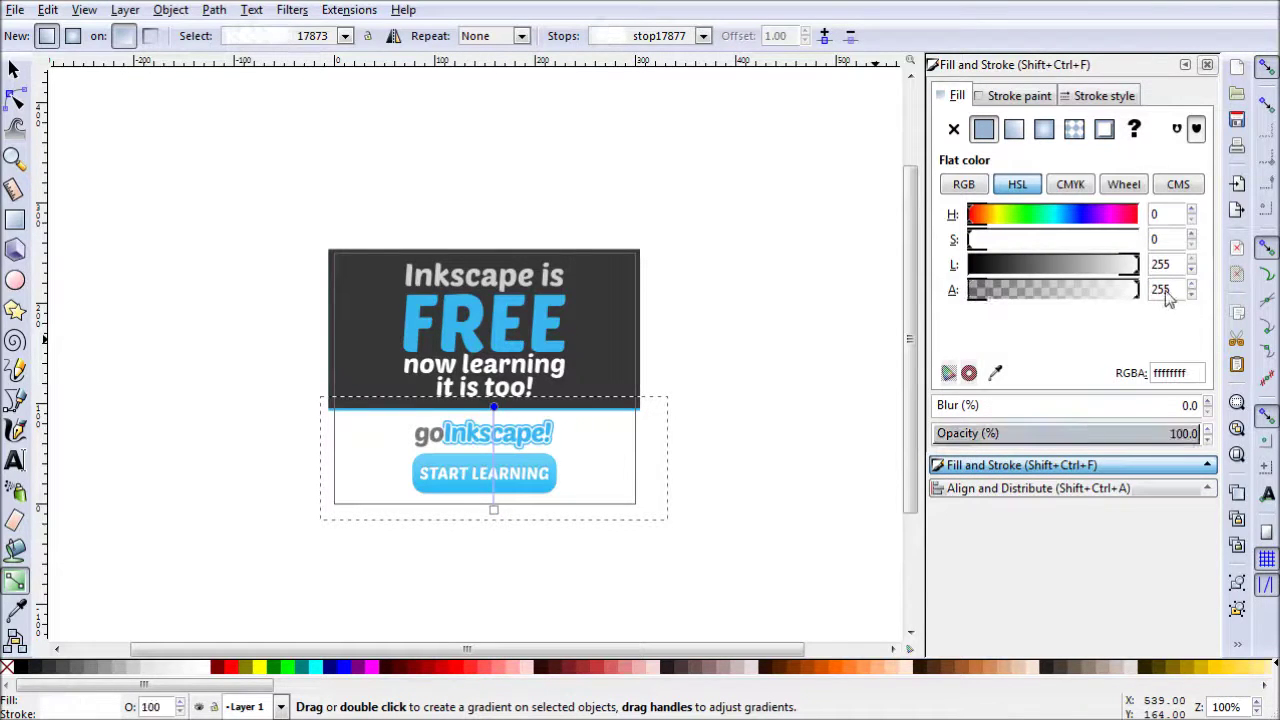
click(493, 511)
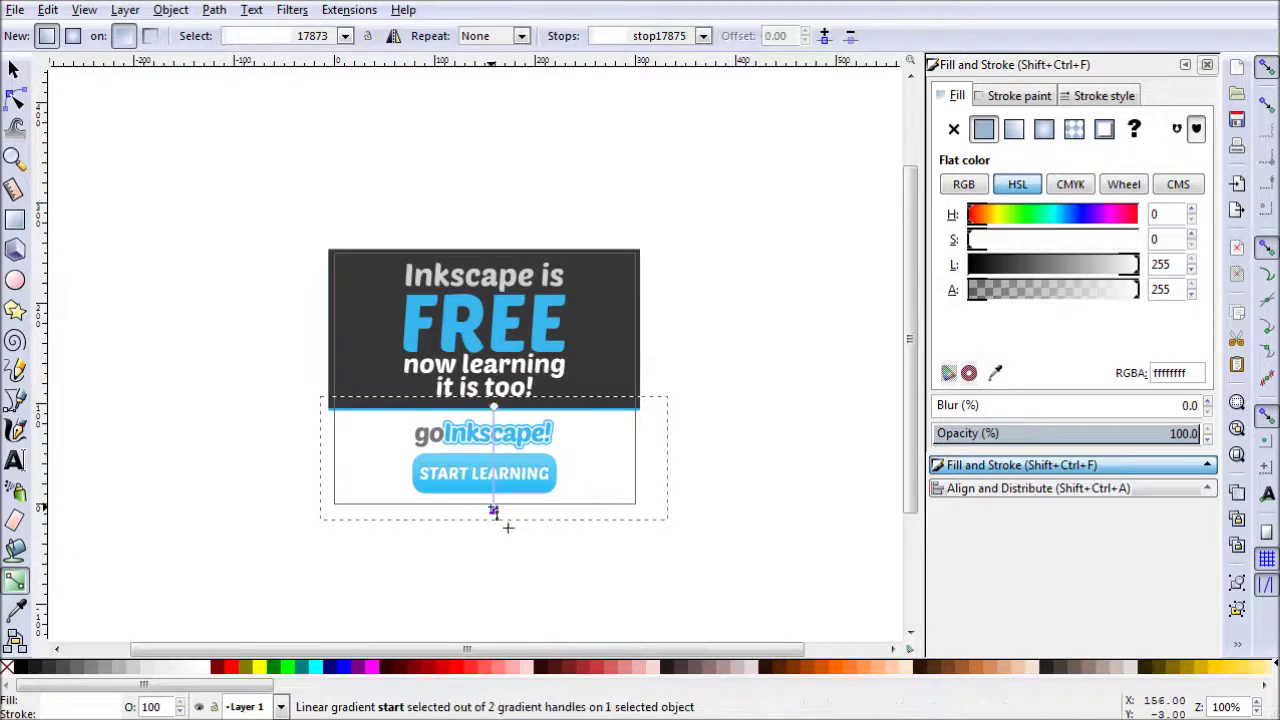
mouse_move(1135, 271)
mouse_down()
mouse_move(1105, 271)
mouse_move(1133, 272)
mouse_move(1122, 272)
mouse_up()
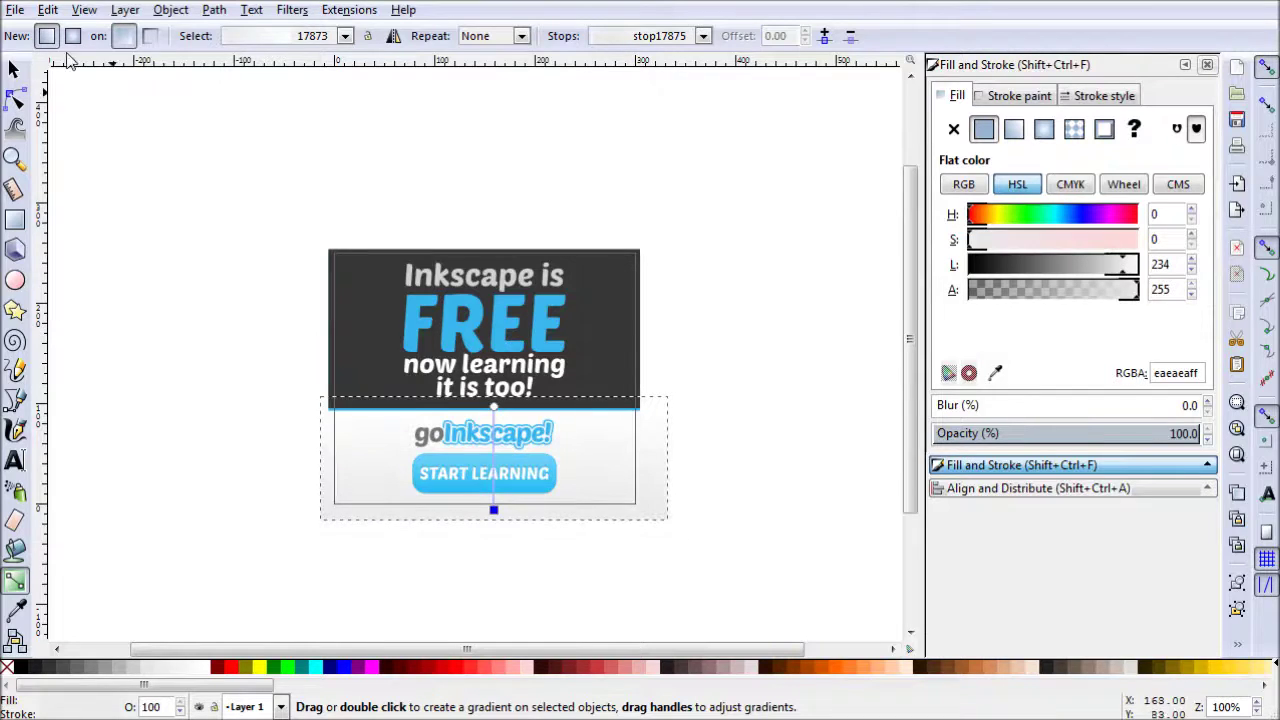
click(14, 68)
click(790, 461)
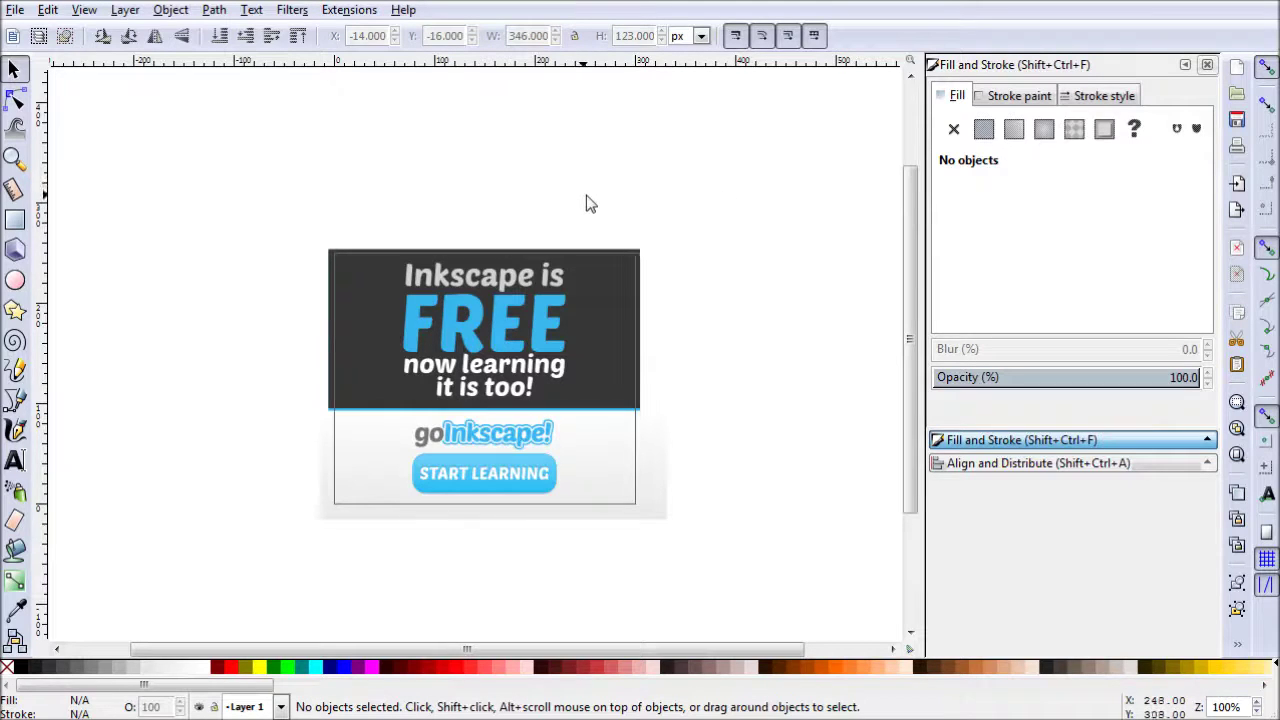
Apply a Drop Shadow with 0 blur and -1 px vertical offset to the three headline texts
drag(602, 194, 370, 421)
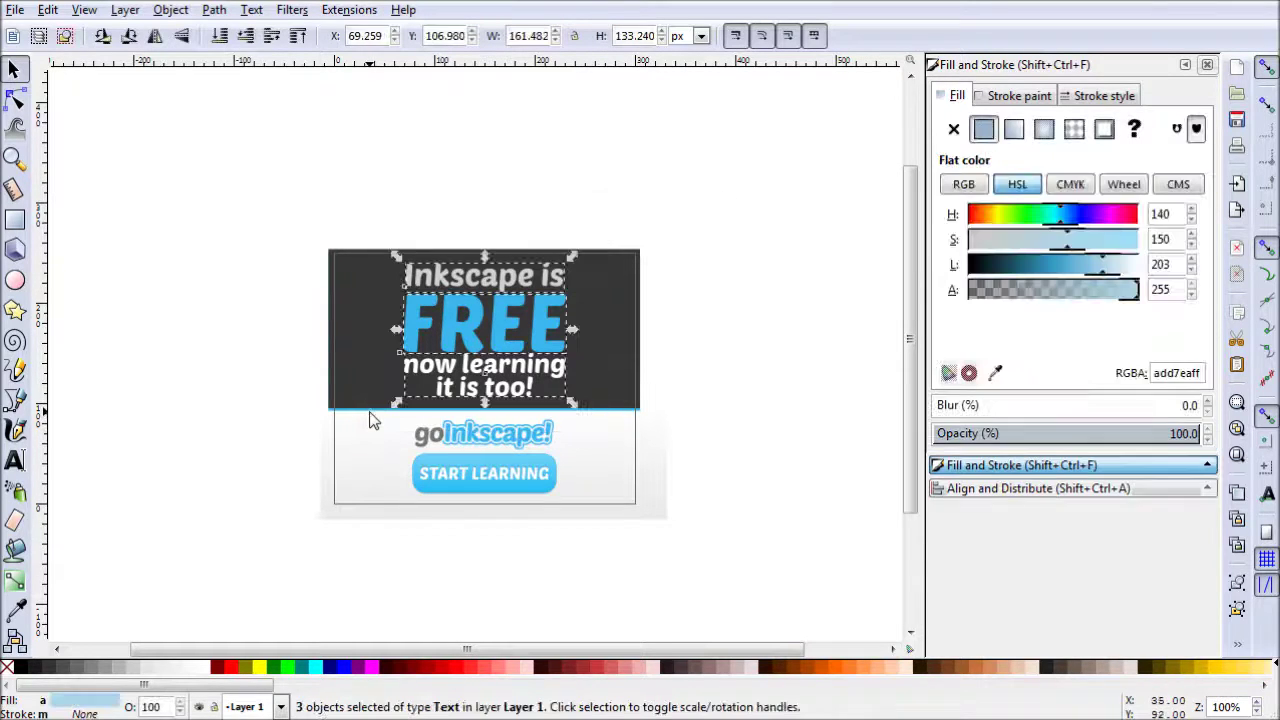
click(290, 11)
mouse_move(423, 355)
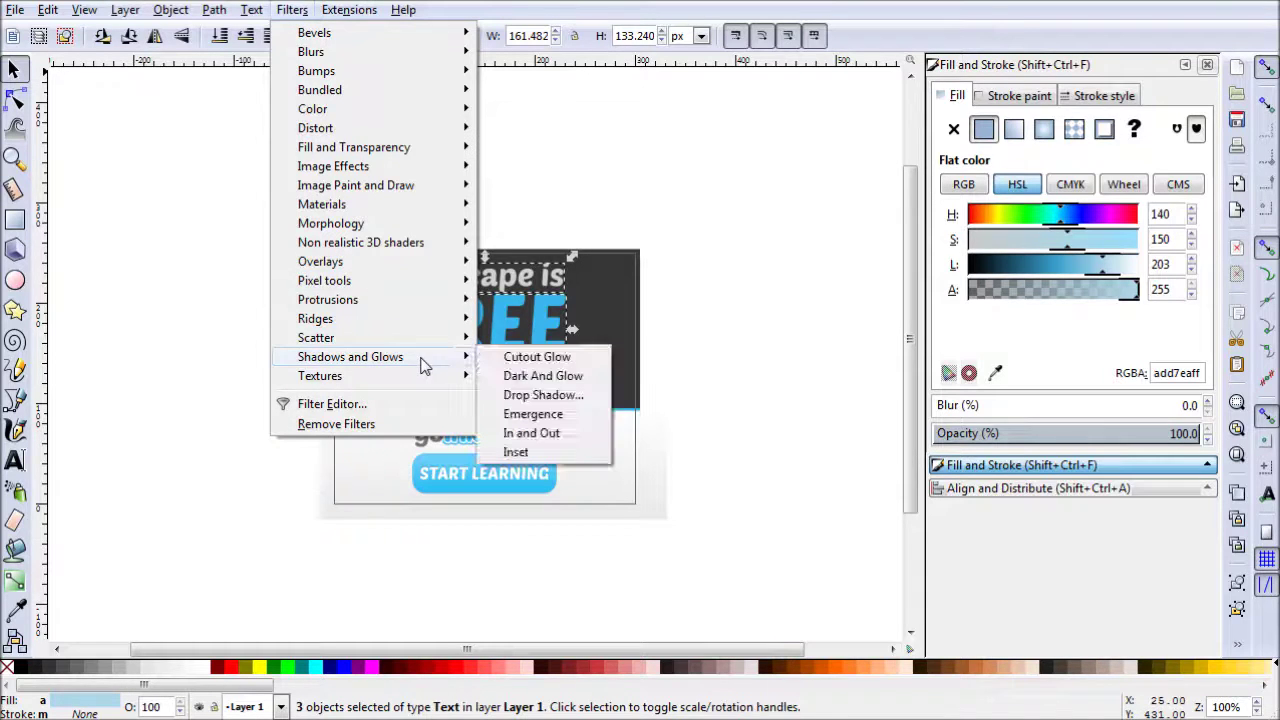
click(554, 398)
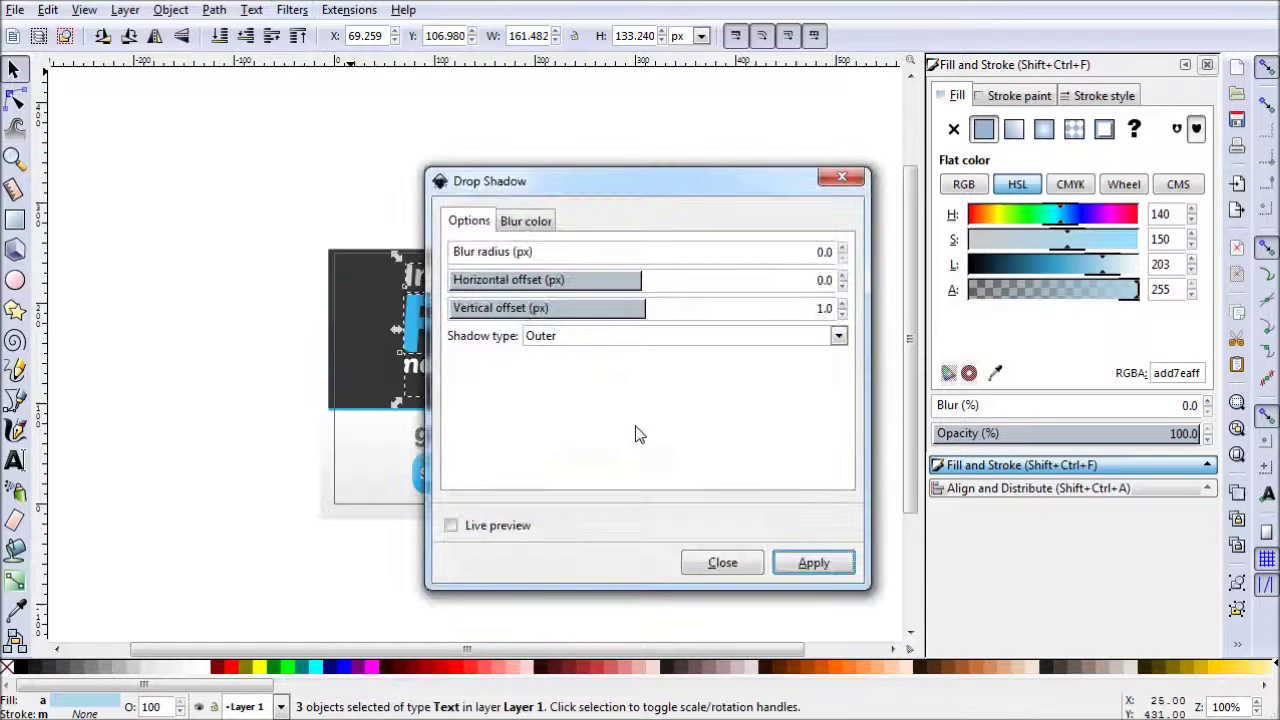
click(451, 525)
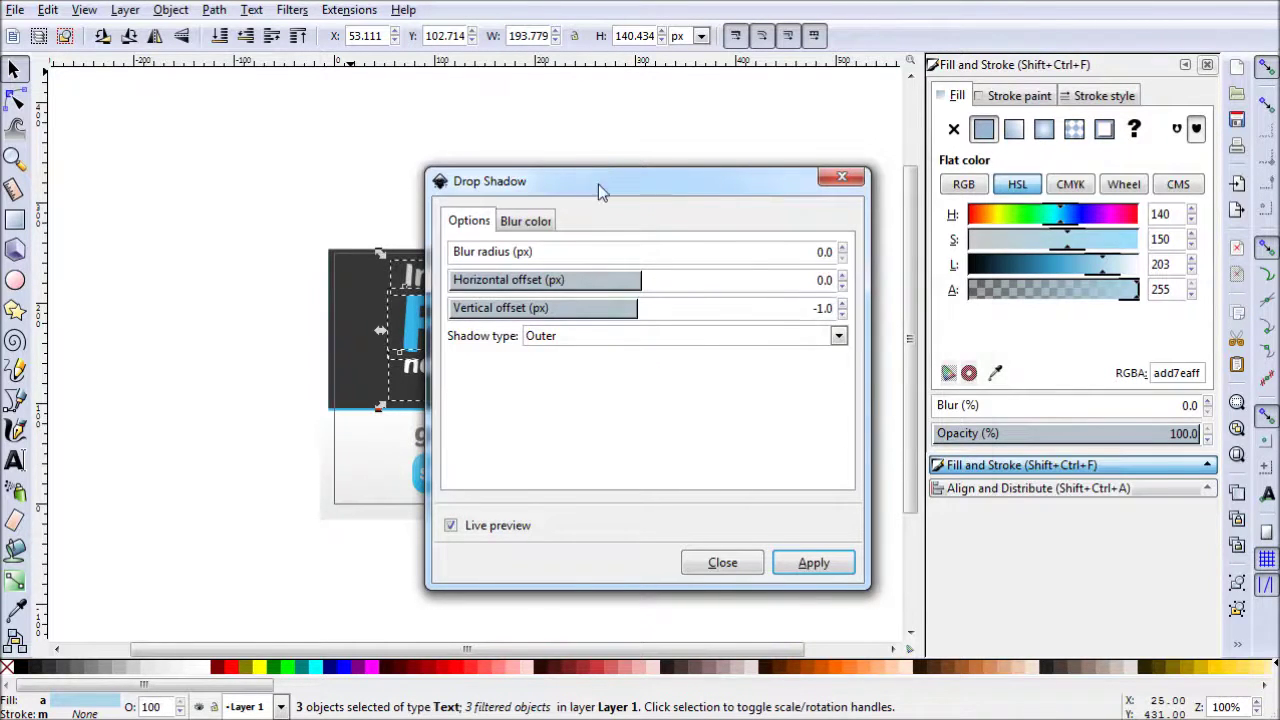
mouse_move(599, 186)
mouse_down()
mouse_move(891, 188)
mouse_move(851, 172)
mouse_up()
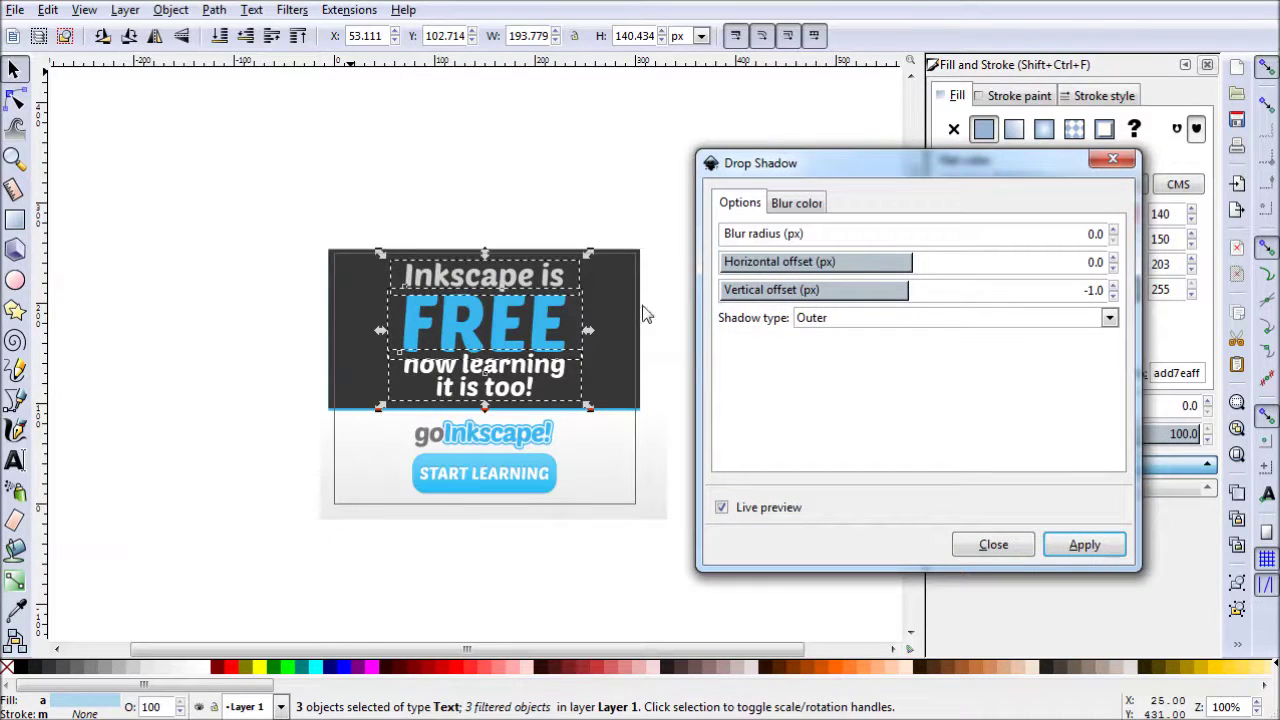
click(1084, 544)
click(1000, 544)
click(766, 491)
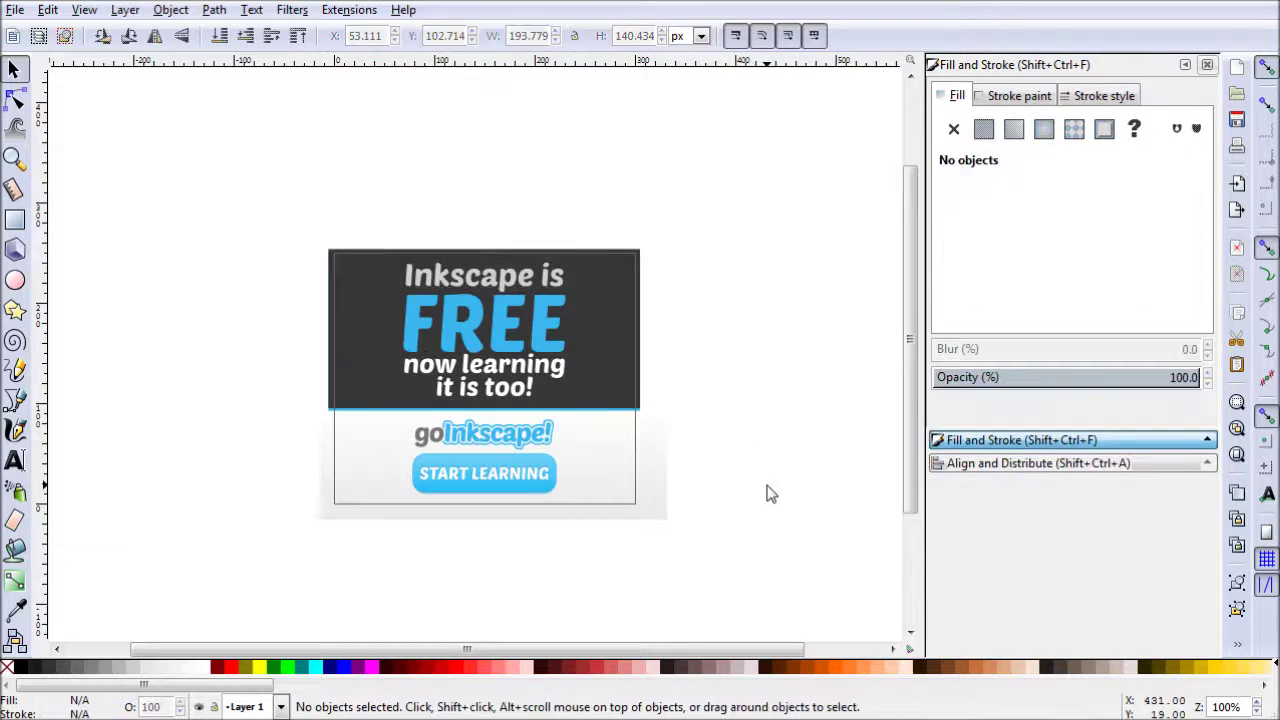
scroll(518, 322, up, 1)
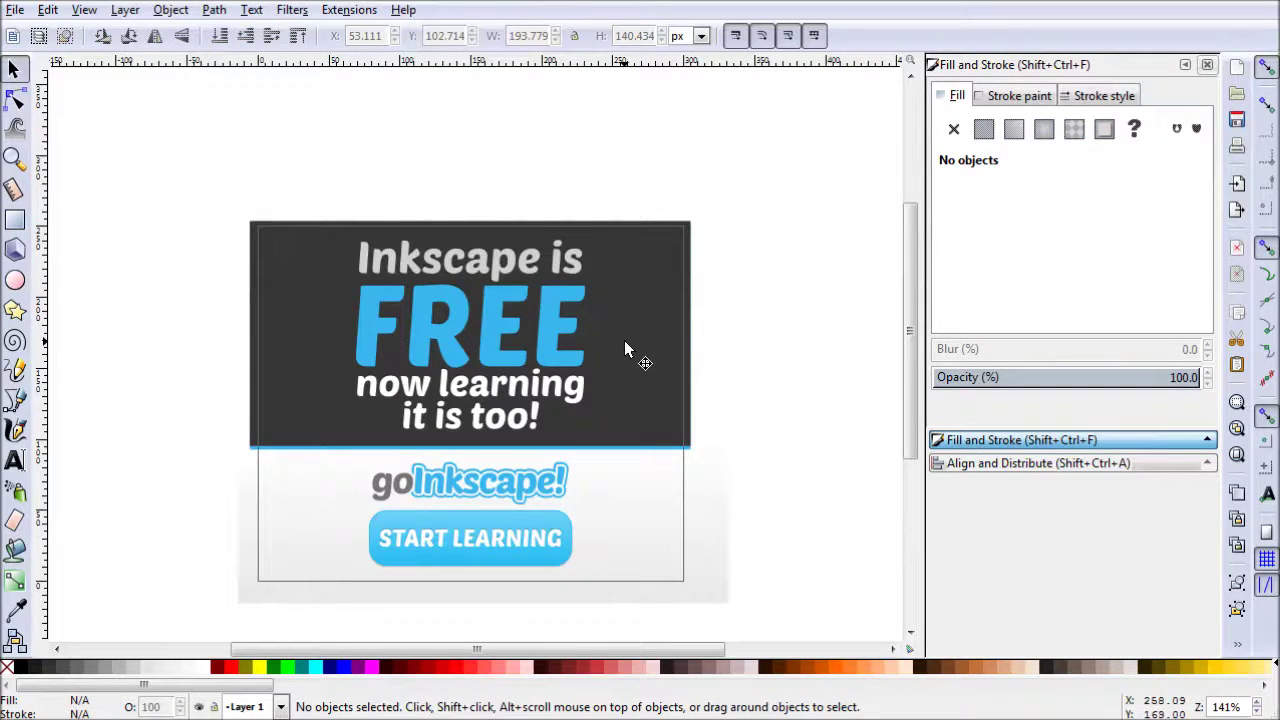
scroll(766, 390, down, 1)
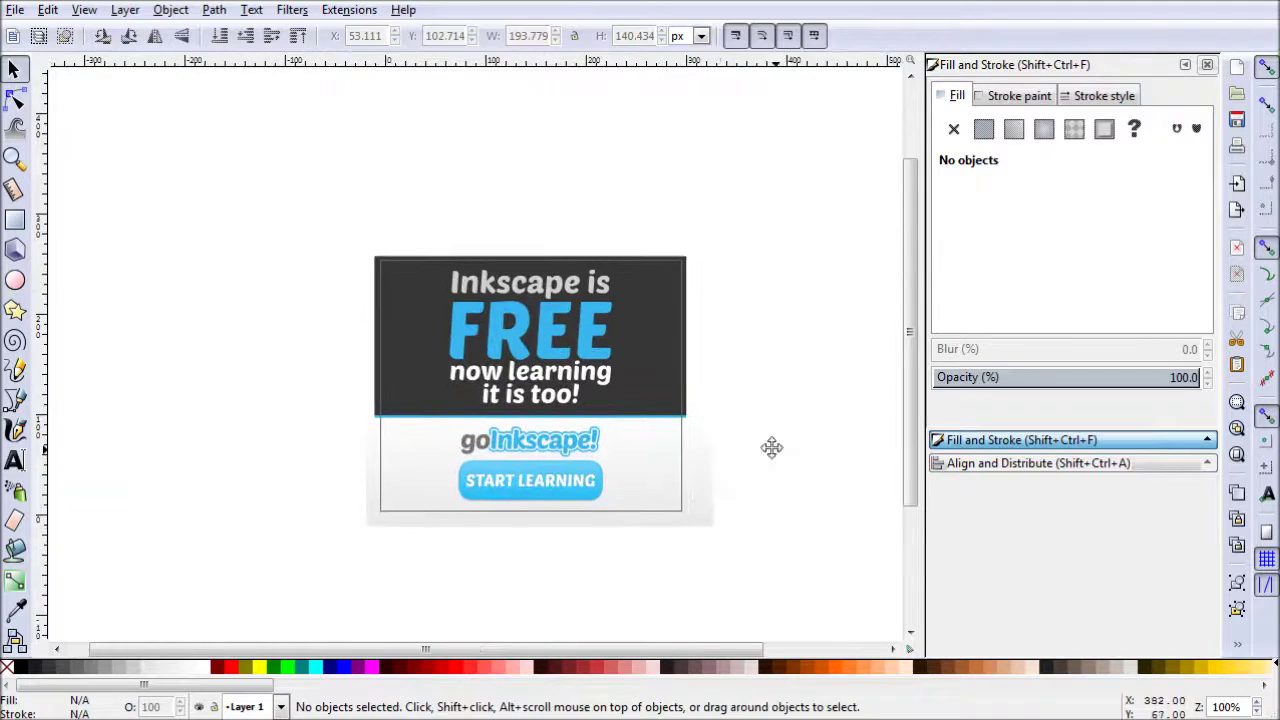
drag(800, 457, 763, 437)
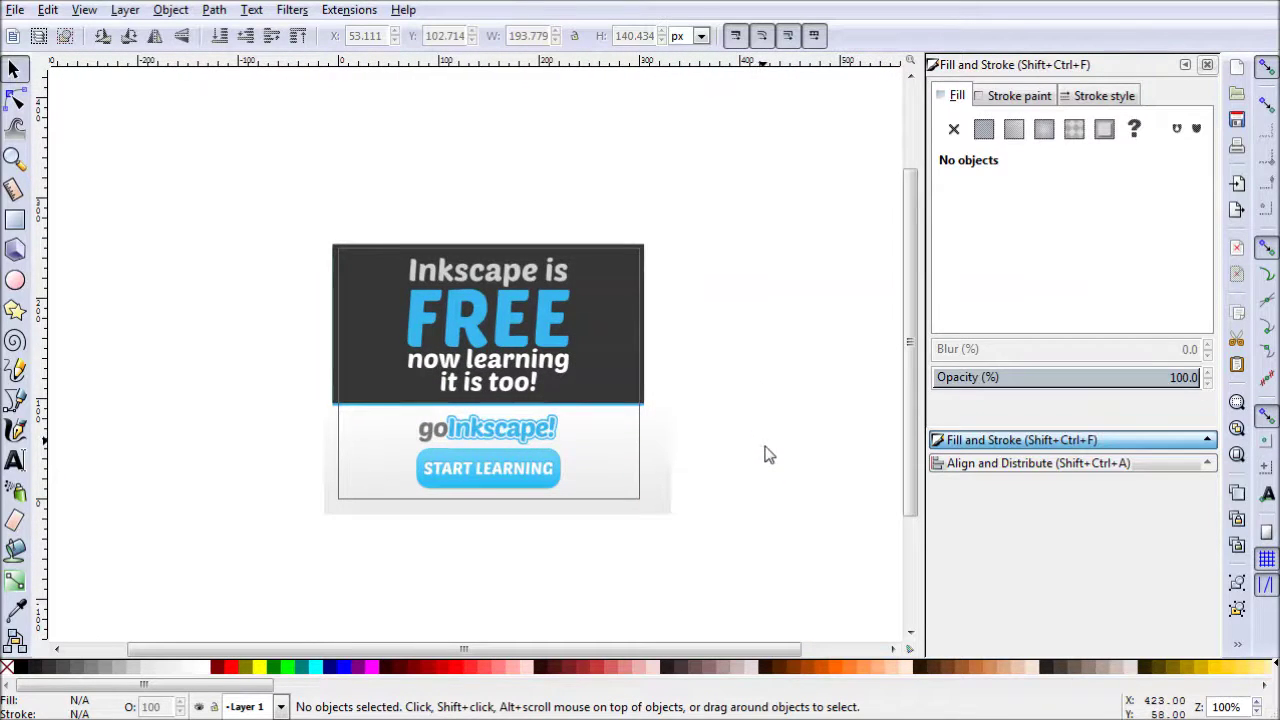